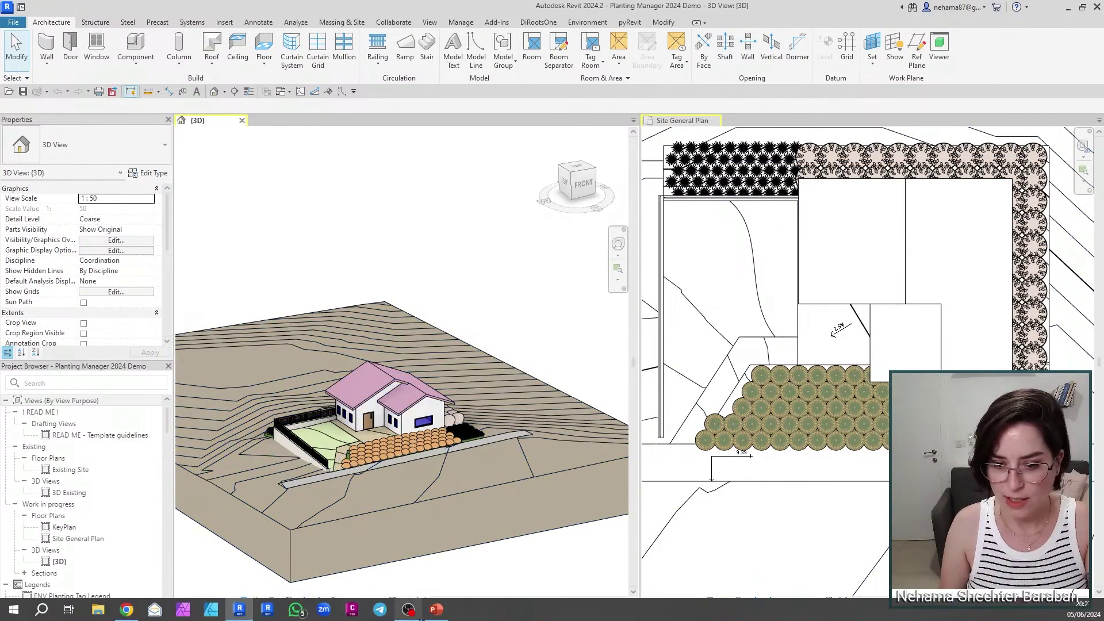
# Switch to the PowerPoint presentation and show the slide listing the Planting Family Manager features.
pyautogui.click(436, 612)
pyautogui.click(28, 143)
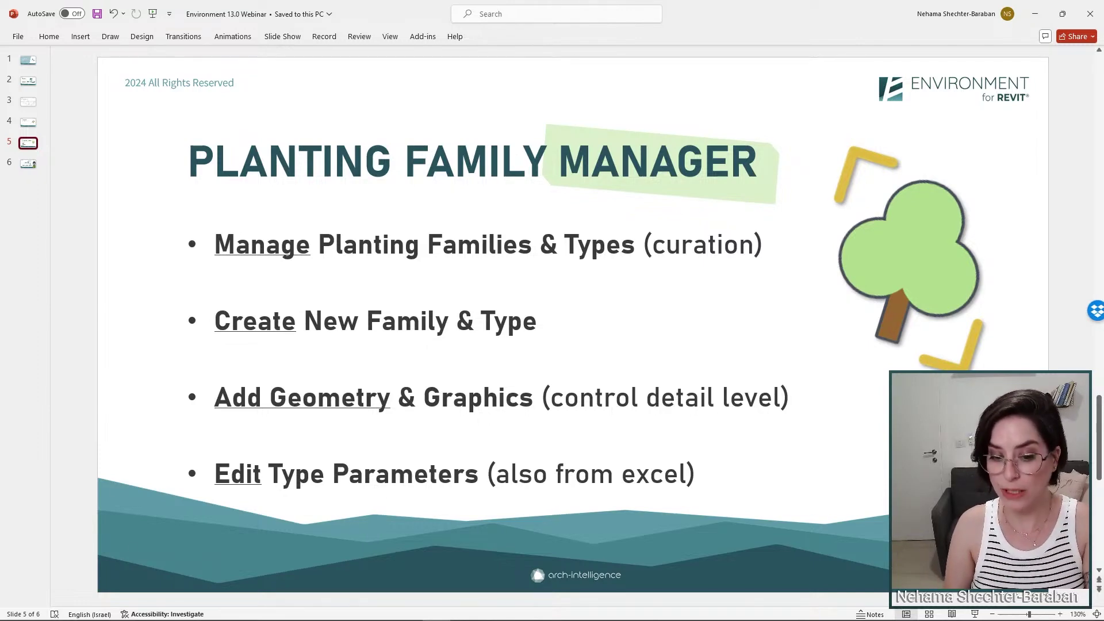
# Switch to Revit, open the Environment add-in's Planting Family Manager, and move its window clear of the model views.
pyautogui.click(238, 611)
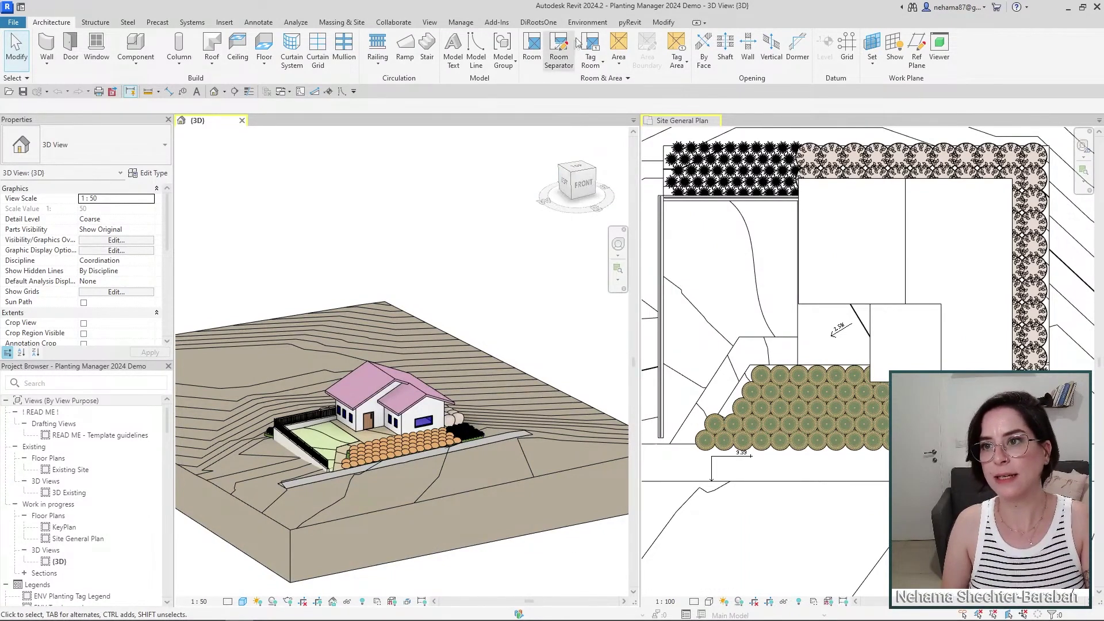
pyautogui.click(587, 22)
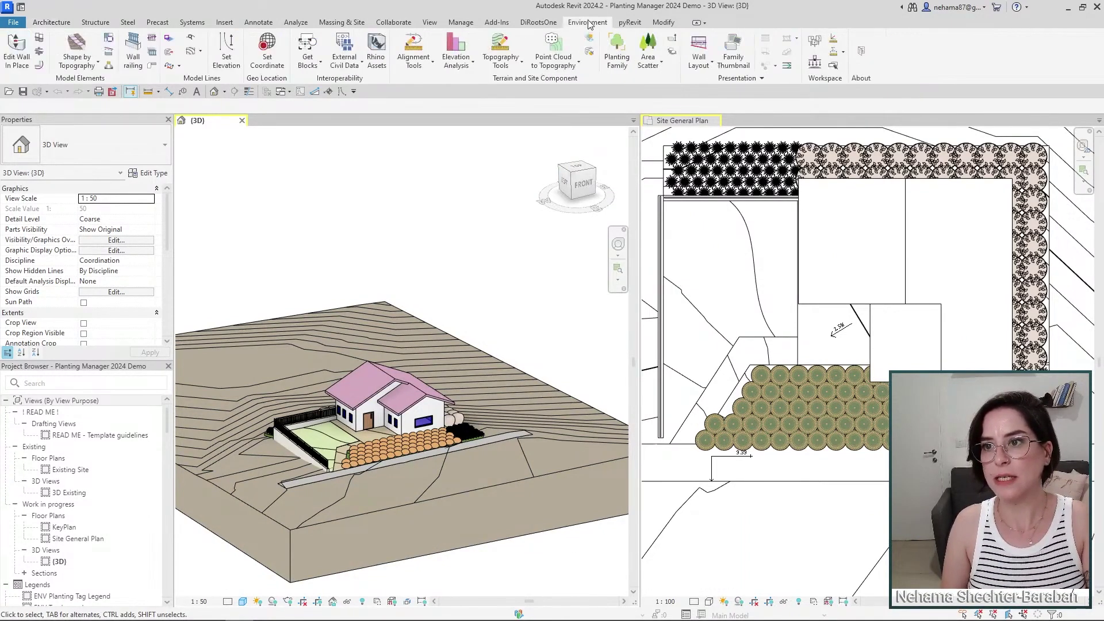
pyautogui.click(618, 63)
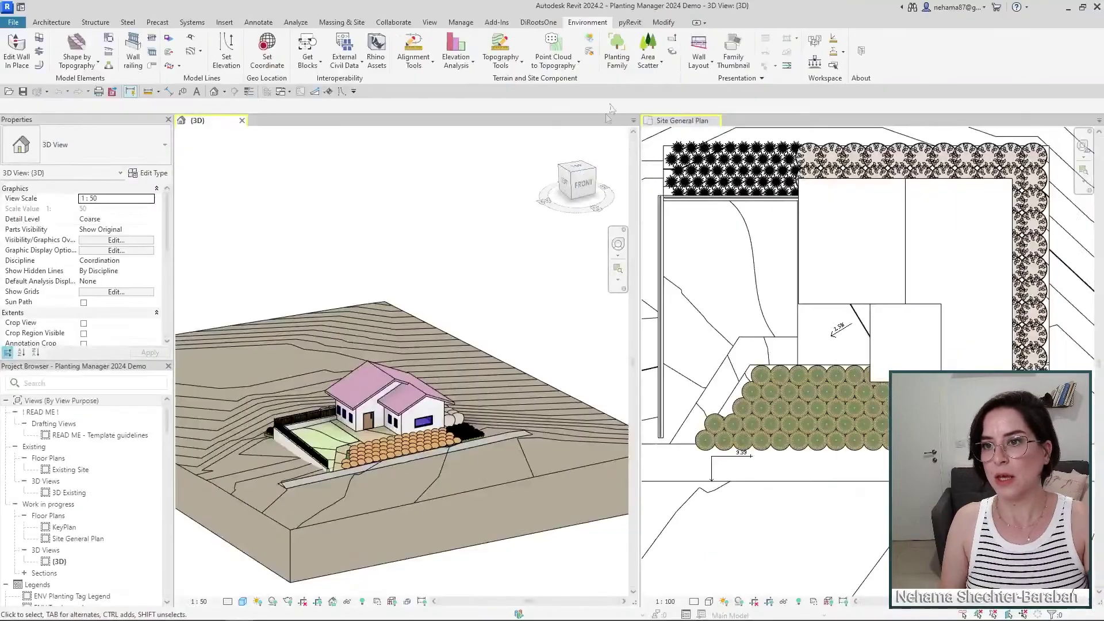
pyautogui.click(617, 52)
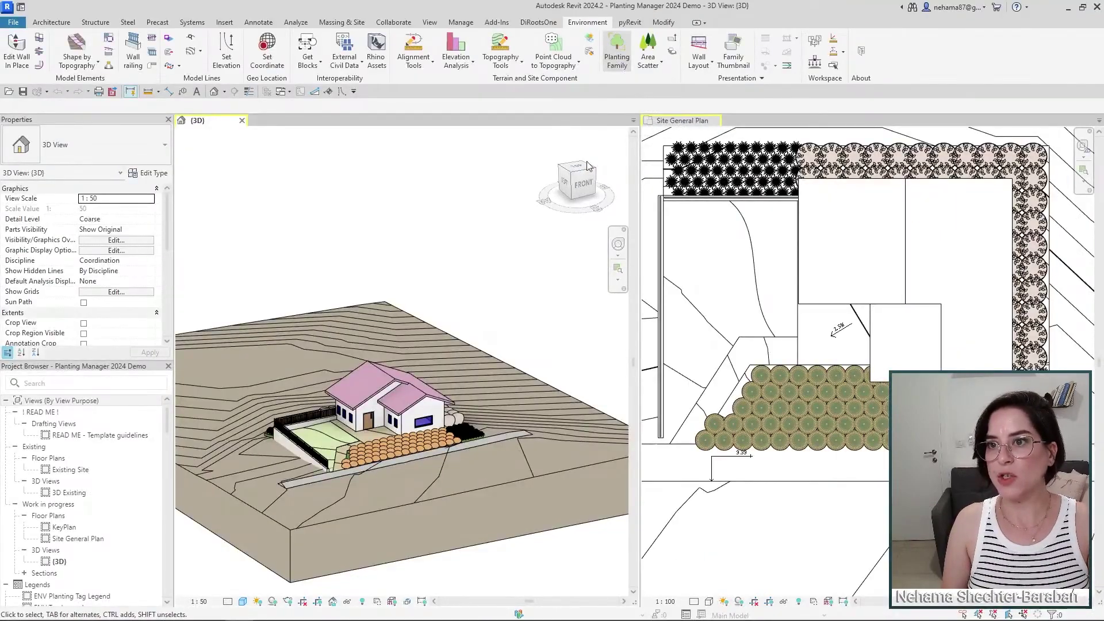
pyautogui.moveTo(360, 124); pyautogui.dragTo(354, 33)
pyautogui.click(436, 612)
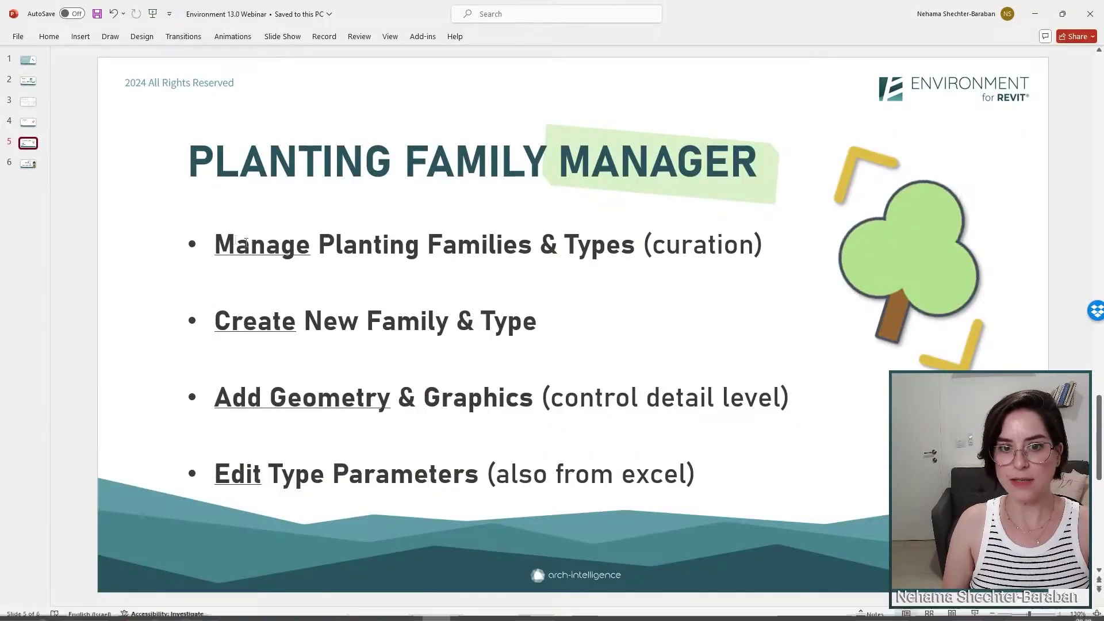
pyautogui.click(437, 610)
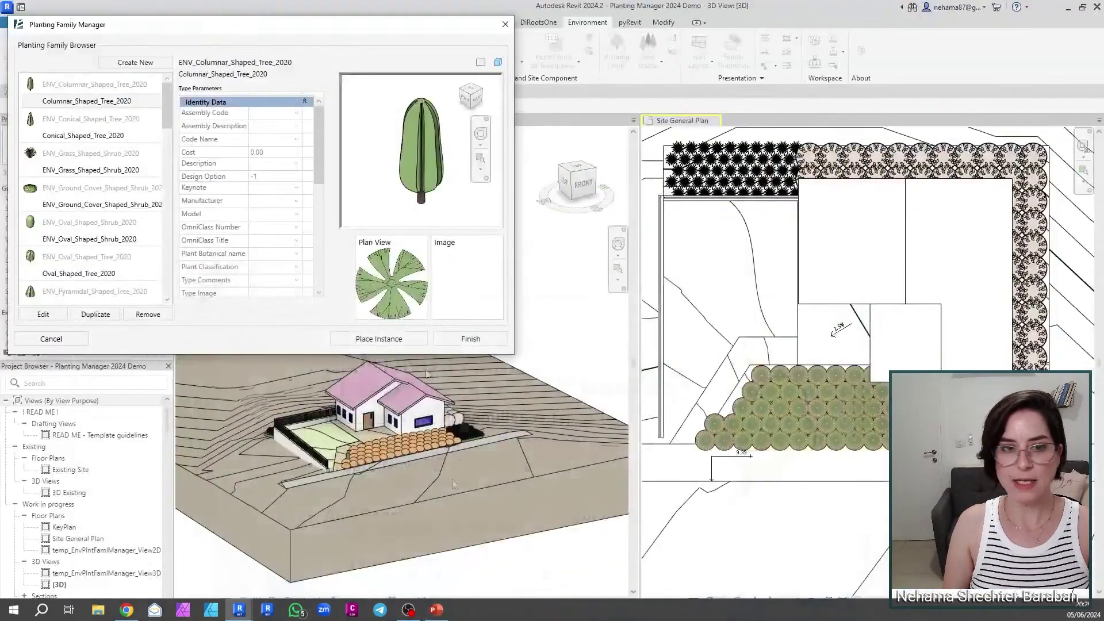
# Preview the planting types from Conical_Shaped_Tree_2020 through ENV_Spreading_Shaped_Srub_2020 and review the spreading shrub's type parameters.
pyautogui.click(108, 136)
pyautogui.click(109, 170)
pyautogui.click(113, 204)
pyautogui.click(115, 239)
pyautogui.click(114, 273)
pyautogui.moveTo(167, 121); pyautogui.dragTo(167, 158)
pyautogui.click(106, 190)
pyautogui.click(113, 222)
pyautogui.click(113, 256)
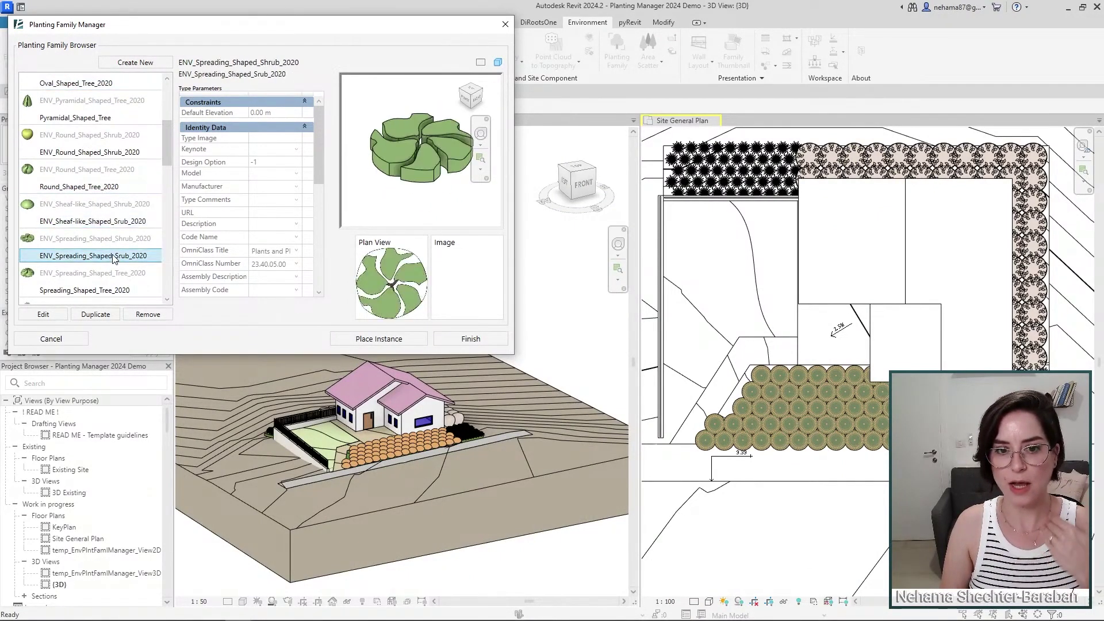
pyautogui.moveTo(318, 149); pyautogui.dragTo(325, 266)
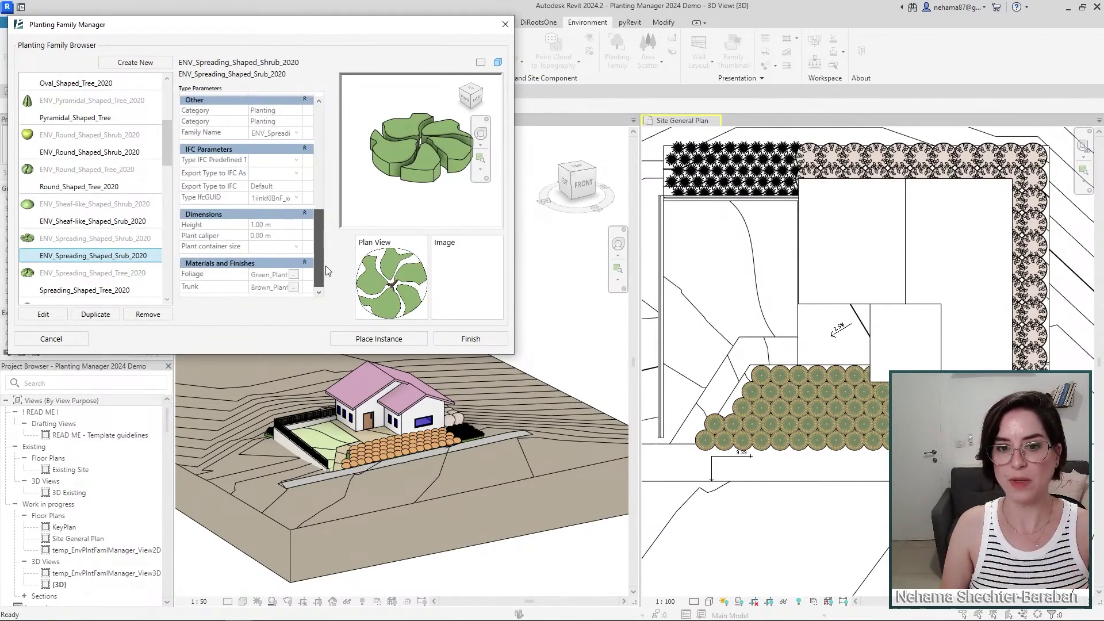
pyautogui.moveTo(326, 270); pyautogui.dragTo(316, 126)
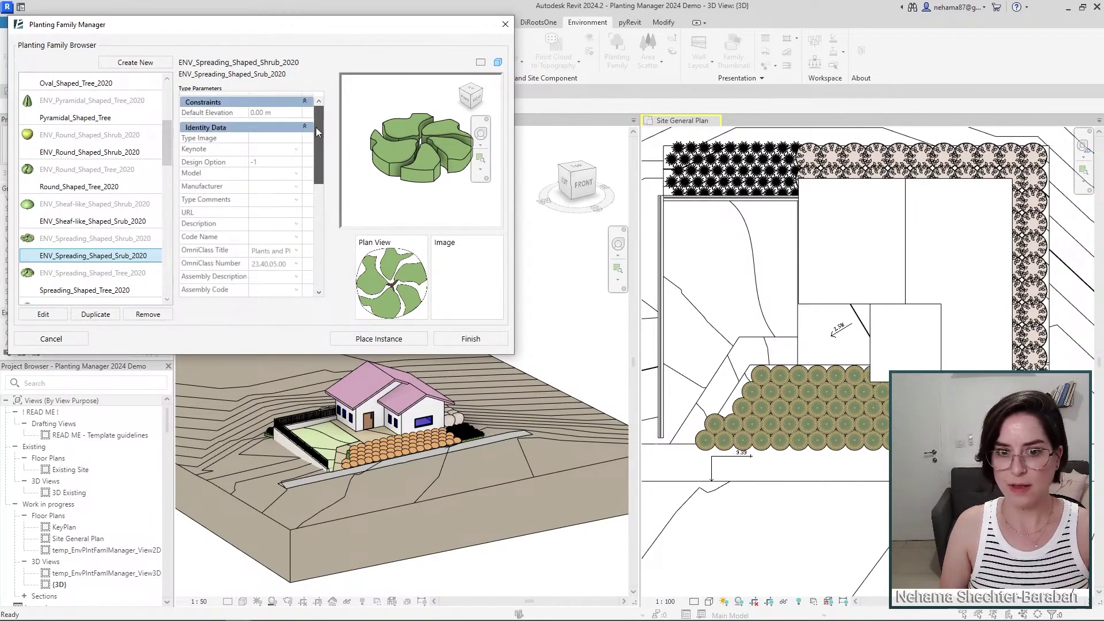
# Preview Spreading_Shaped_Tree_2020, the ENV_Tree_Geometry_Metric_2020 types, and Planting_RPC_Metric_2020 with its type parameters.
pyautogui.click(84, 290)
pyautogui.scroll(-2, 92, 264)
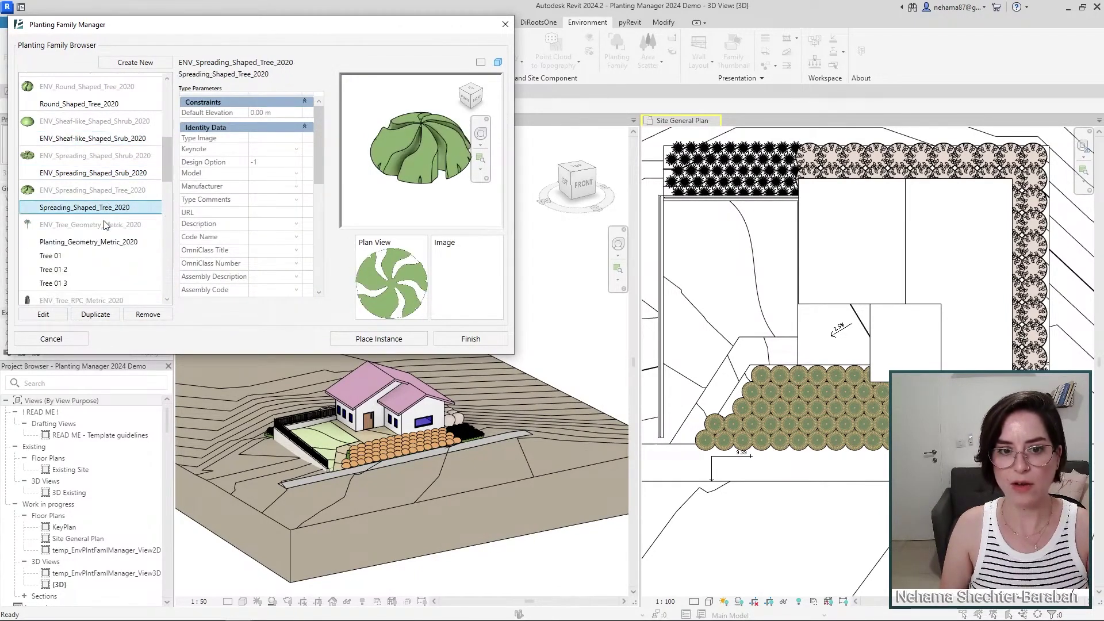
pyautogui.click(74, 242)
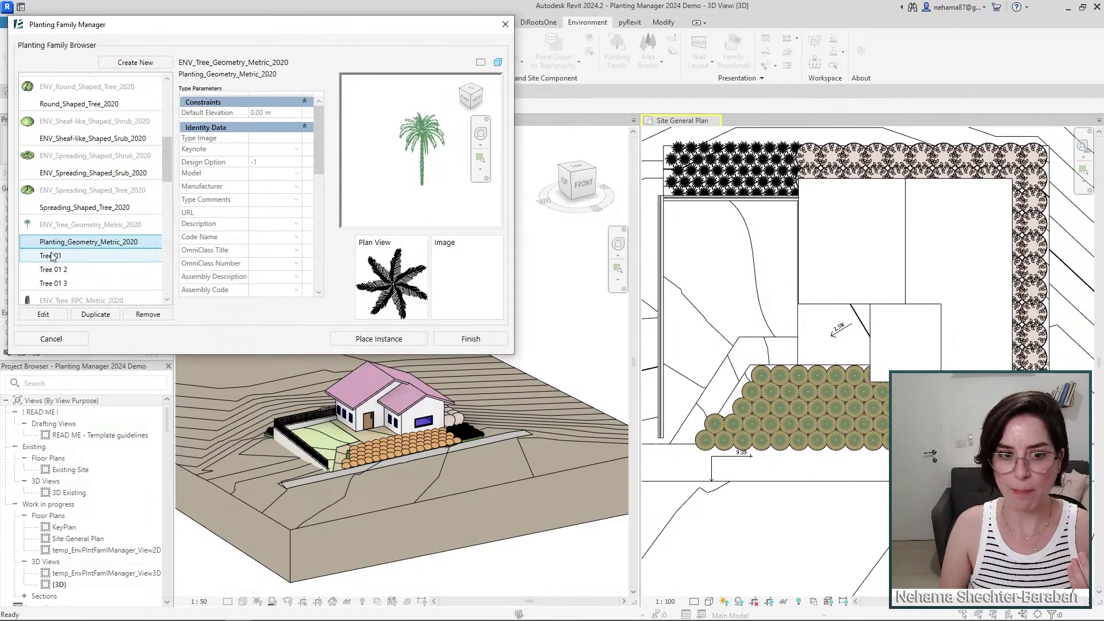
pyautogui.click(61, 258)
pyautogui.click(64, 271)
pyautogui.scroll(-2, 86, 253)
pyautogui.click(91, 235)
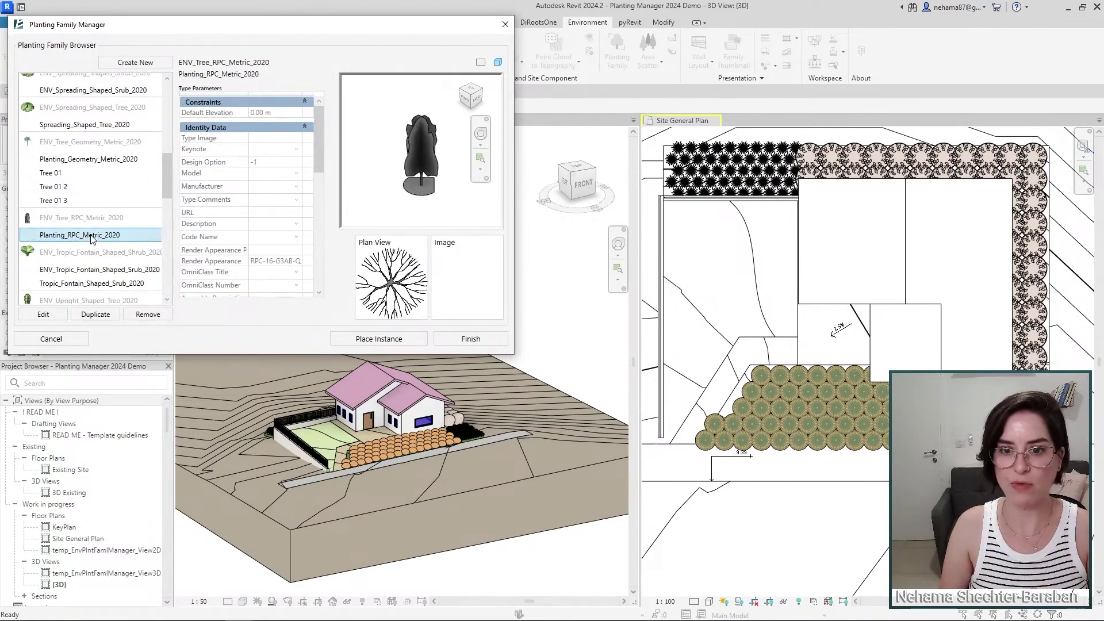
pyautogui.scroll(-5, 107, 270)
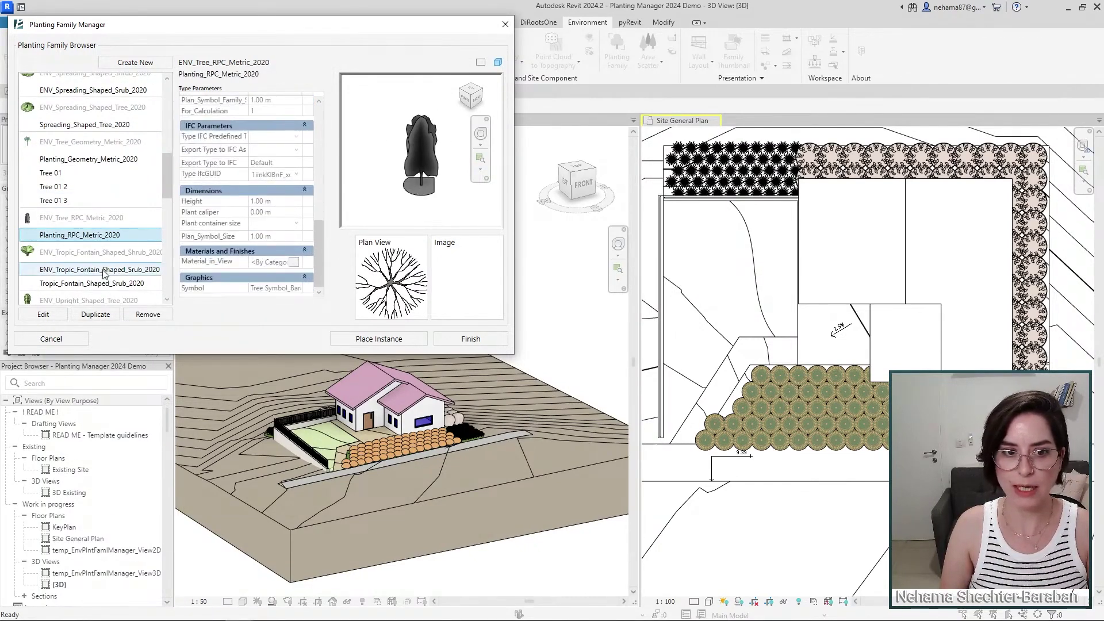
# Preview the tropic fountain shrub, upright tree, vase-shaped tree and American Sicamore types.
pyautogui.click(103, 269)
pyautogui.scroll(-3, 106, 247)
pyautogui.click(98, 180)
pyautogui.click(92, 216)
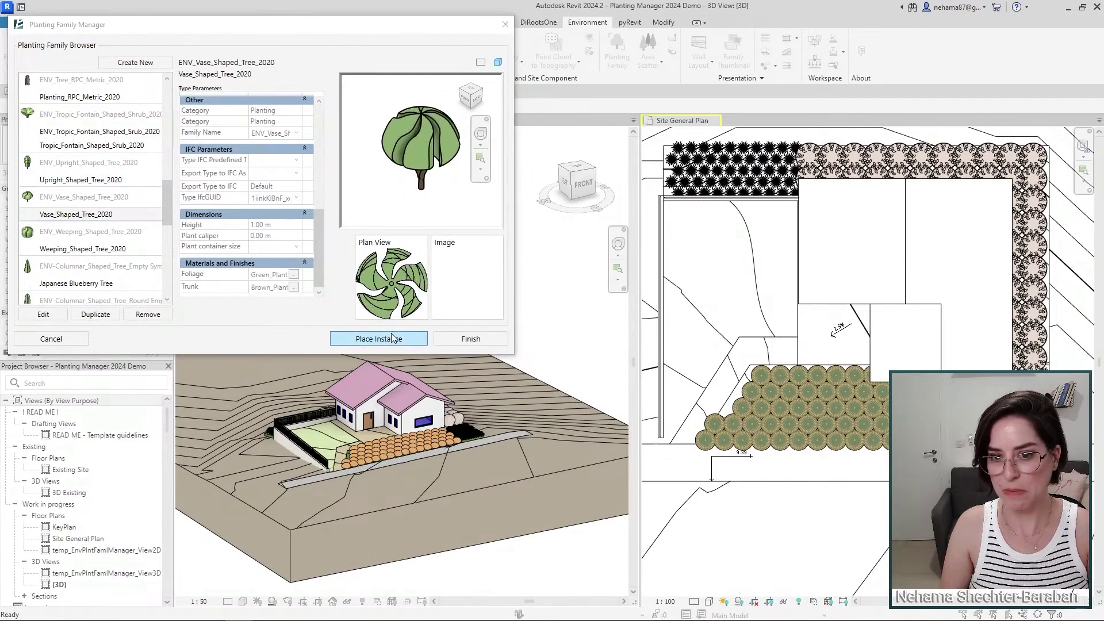
pyautogui.scroll(-4, 108, 226)
pyautogui.click(85, 194)
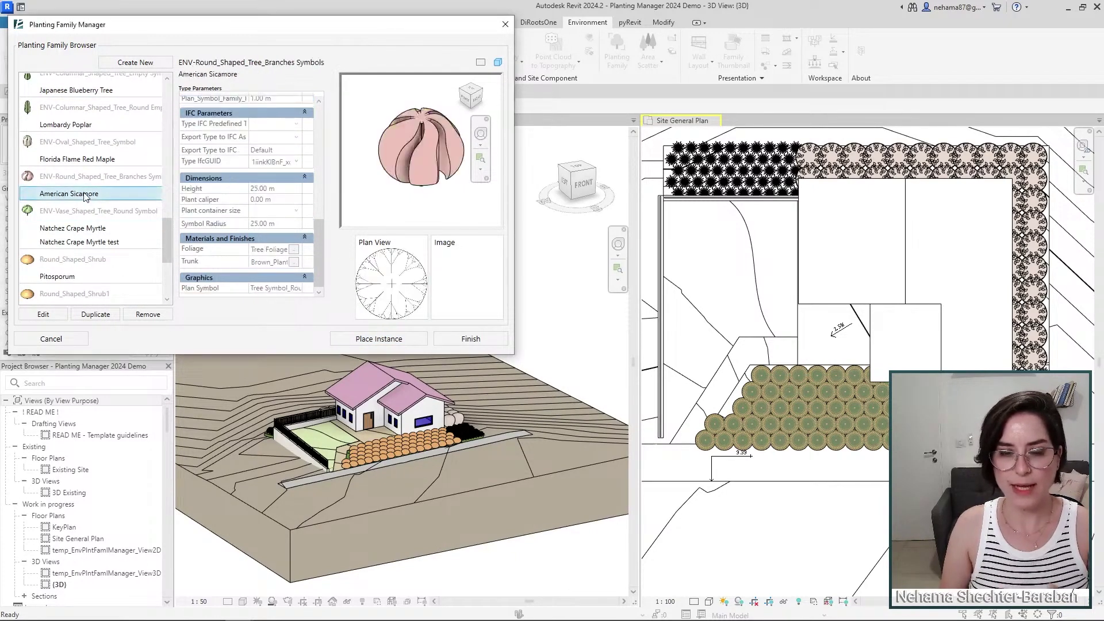
pyautogui.scroll(-3, 89, 230)
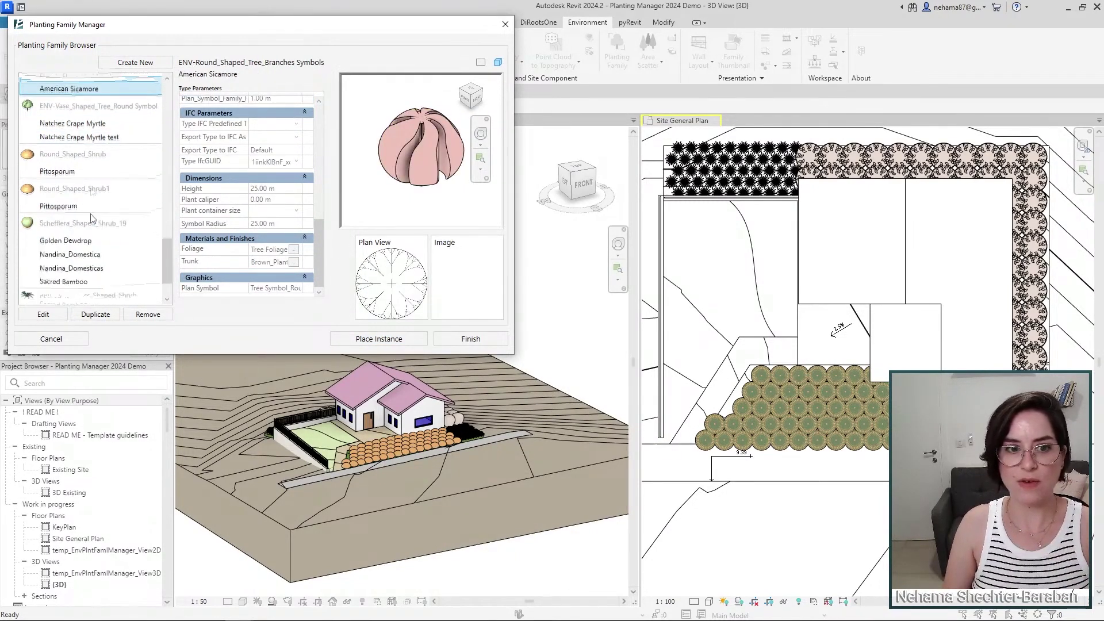
# Compare the Nandina_Domestica, Nandina_Domesticas and Golden Dewdrop types of the Schefflera_Shaped_Shrub_19 family.
pyautogui.click(82, 250)
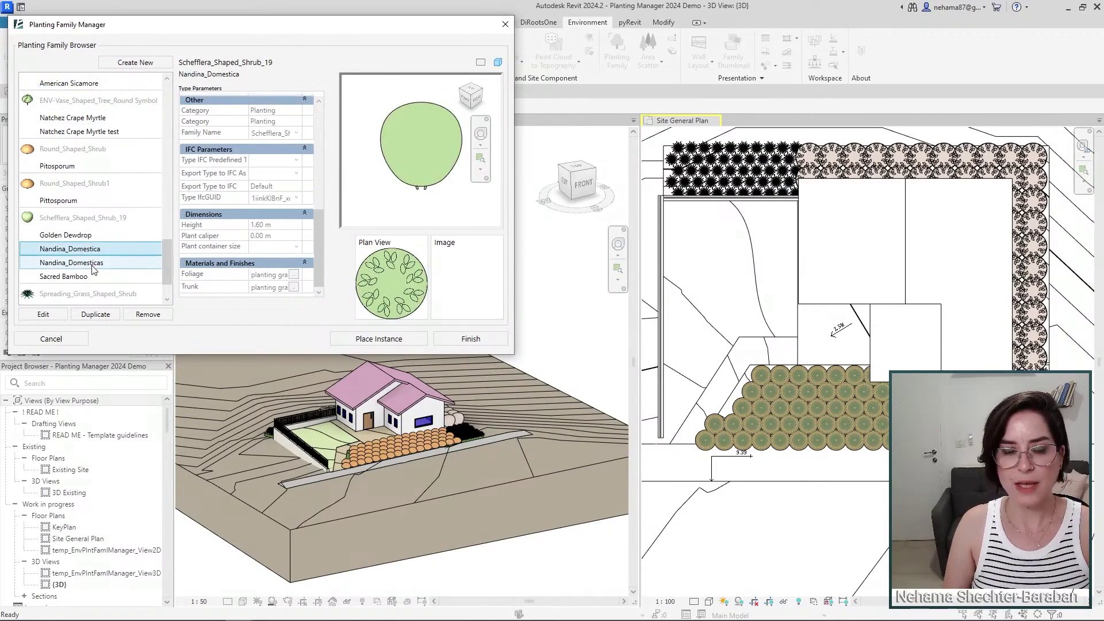
pyautogui.click(93, 266)
pyautogui.click(86, 235)
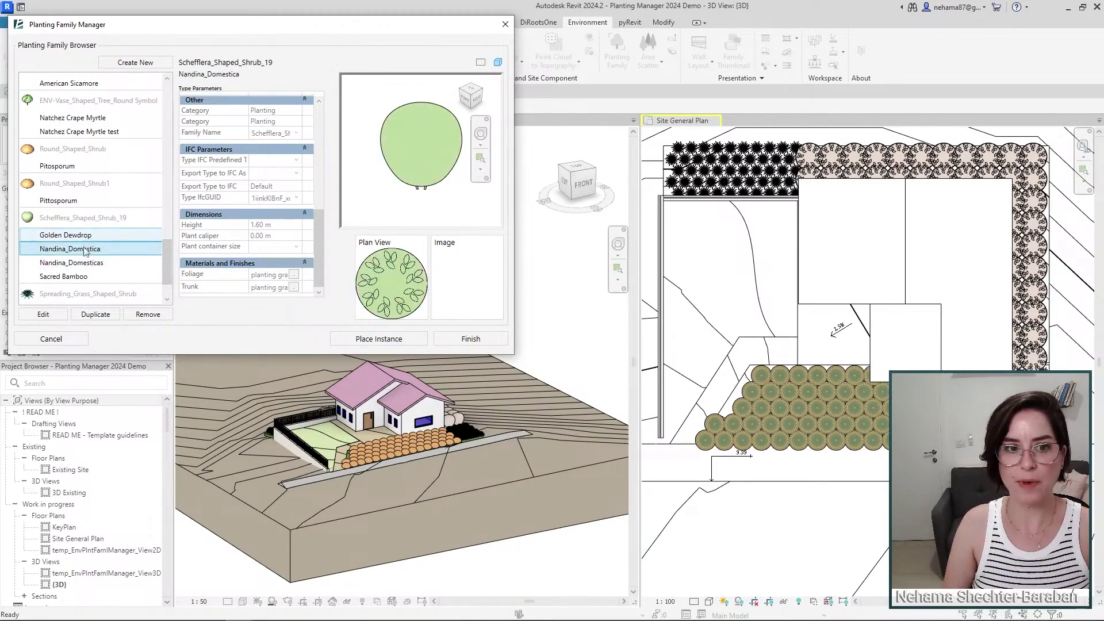
pyautogui.click(73, 263)
# Edit the Nandina_Domestica type to use Plant Material - Red as its foliage material and save the change.
pyautogui.click(74, 249)
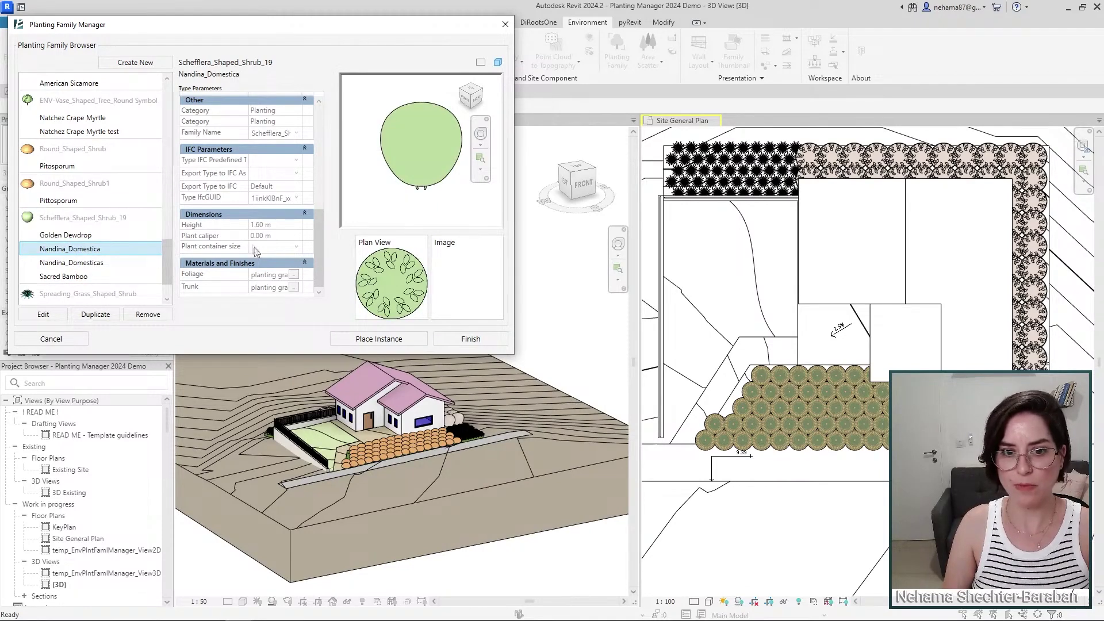
pyautogui.click(43, 315)
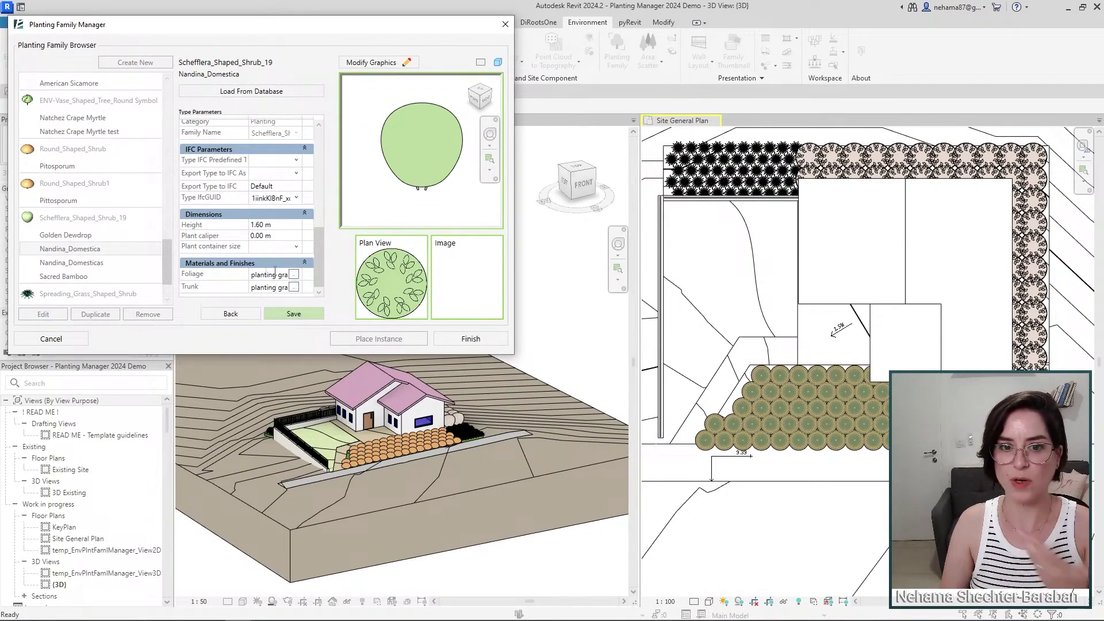
pyautogui.click(294, 275)
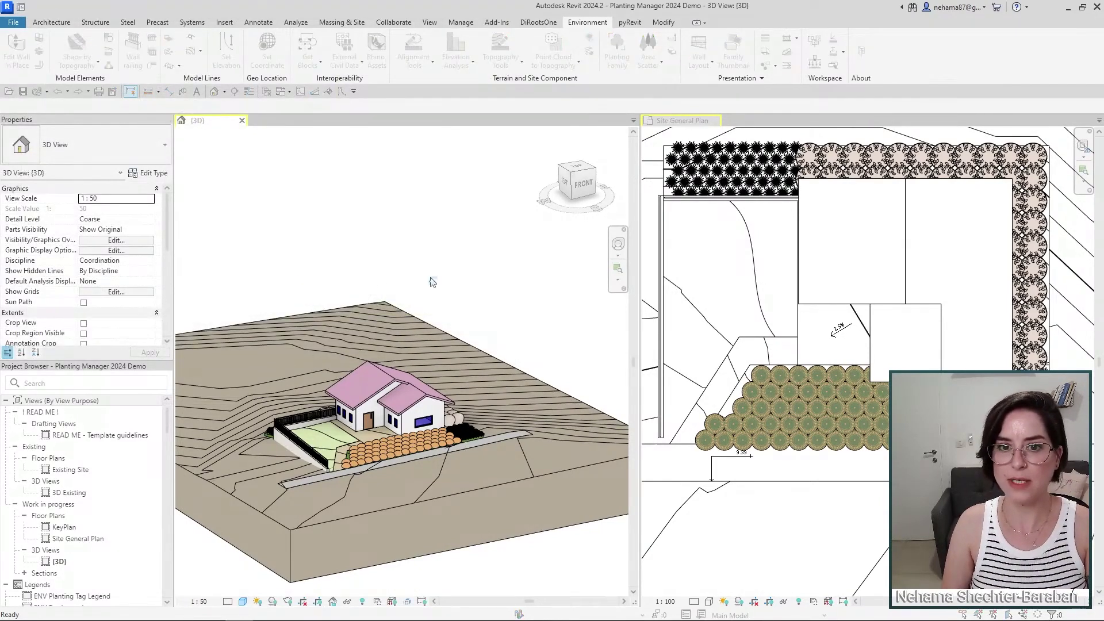
pyautogui.moveTo(615, 192); pyautogui.dragTo(620, 324)
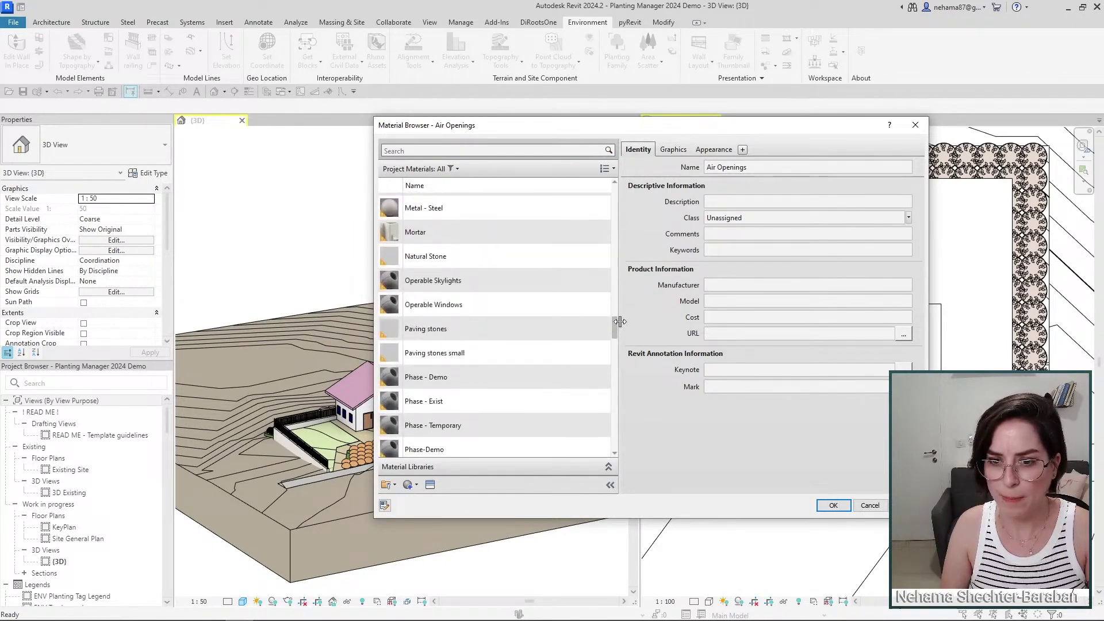
pyautogui.scroll(-3, 457, 356)
pyautogui.click(477, 452)
pyautogui.click(673, 150)
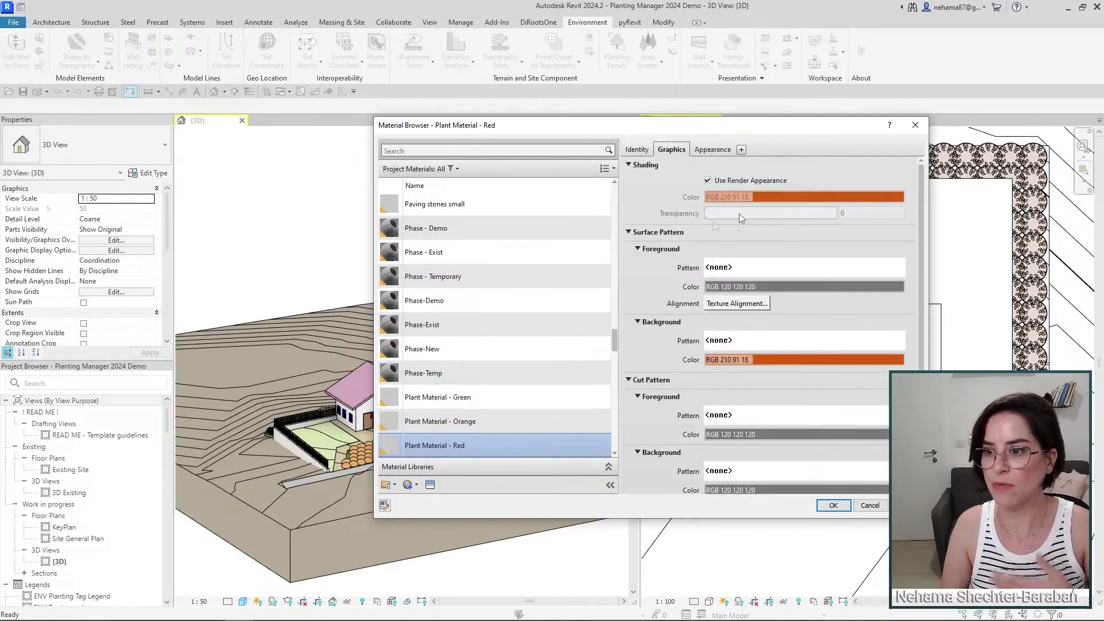
pyautogui.click(833, 505)
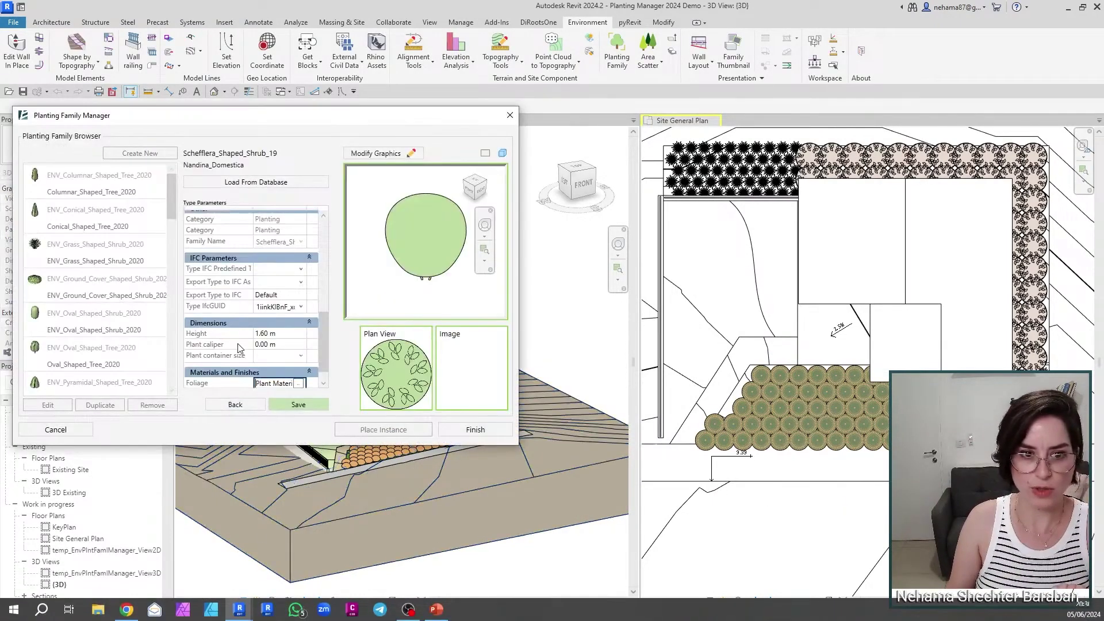
pyautogui.click(294, 404)
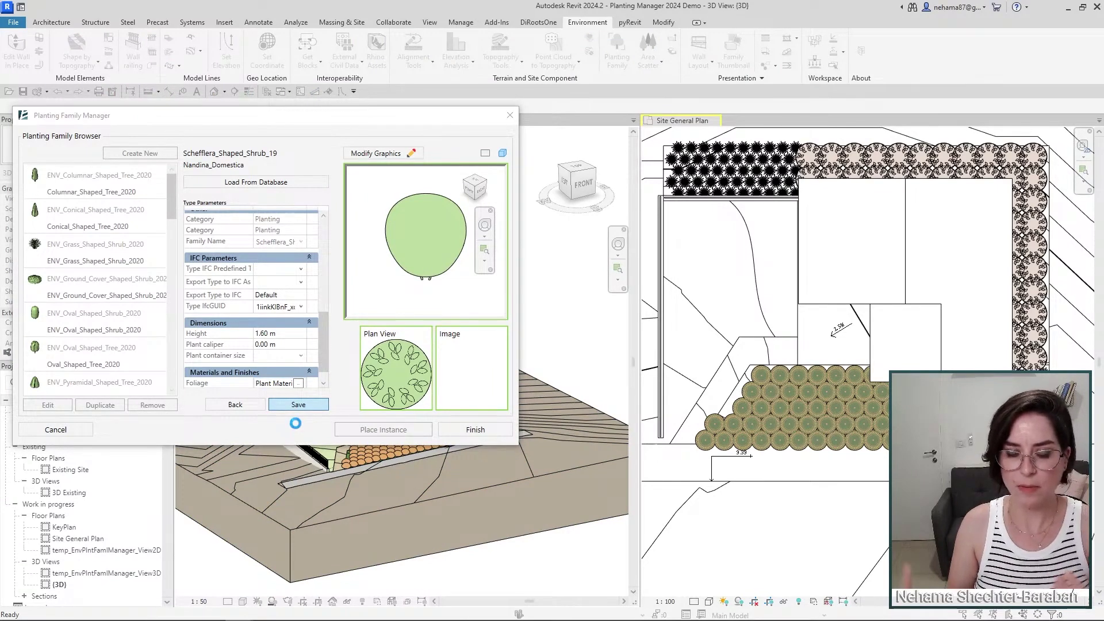
# Compare the foliage of the edited Nandina_Domestica type with Golden Dewdrop and the other types in its family.
pyautogui.scroll(-10, 166, 357)
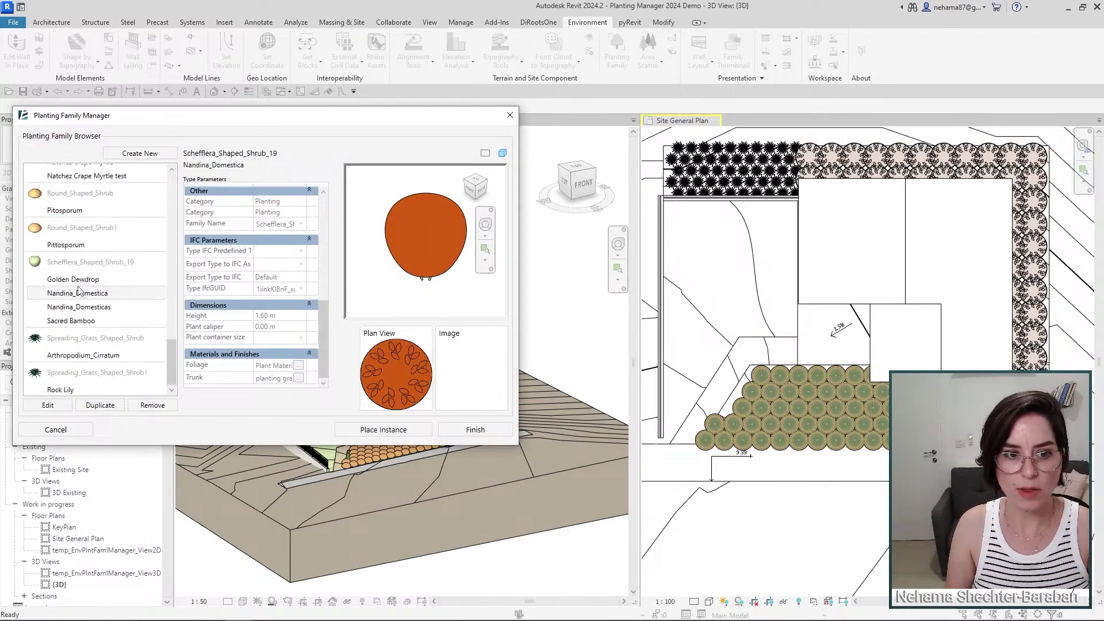
pyautogui.click(74, 279)
pyautogui.click(79, 292)
pyautogui.click(83, 321)
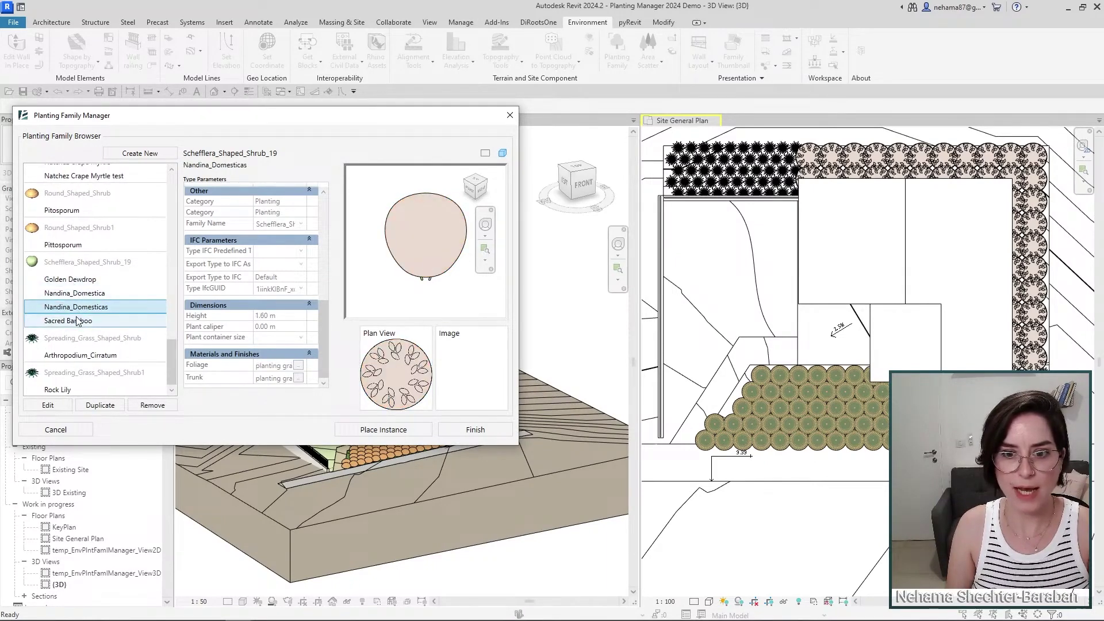
pyautogui.click(75, 292)
pyautogui.click(70, 279)
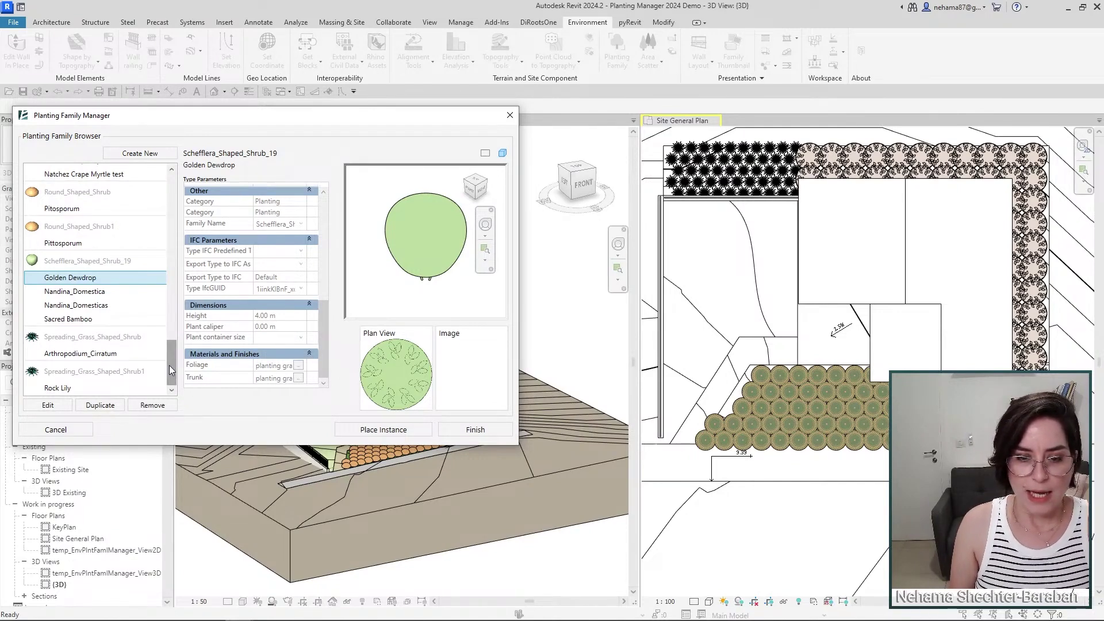
pyautogui.moveTo(172, 371); pyautogui.dragTo(176, 346)
pyautogui.scroll(-3, 176, 346)
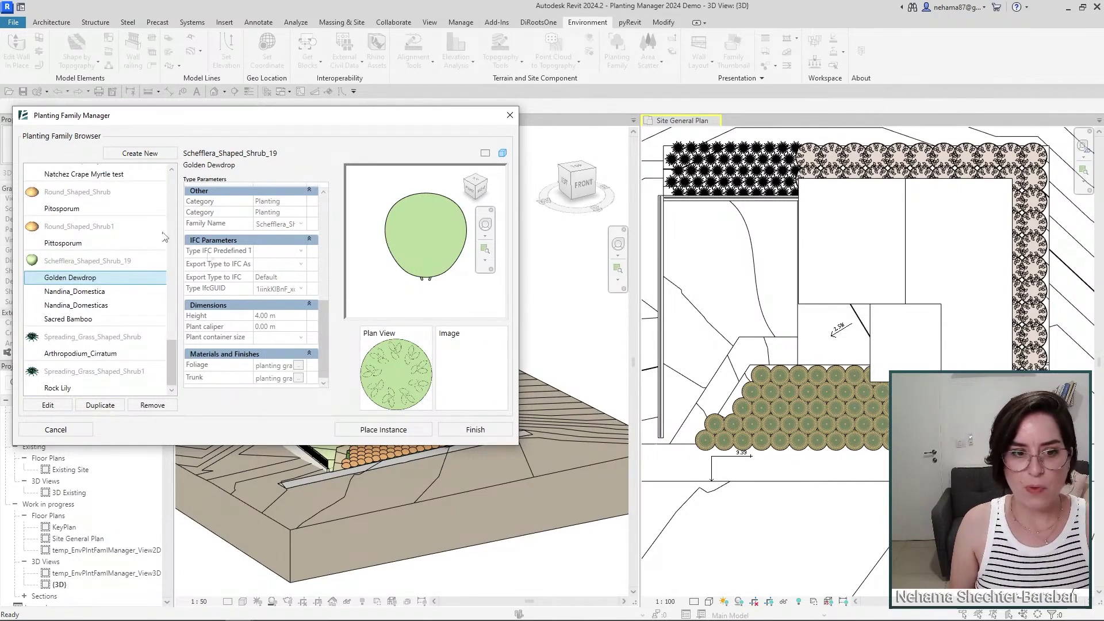
pyautogui.click(432, 204)
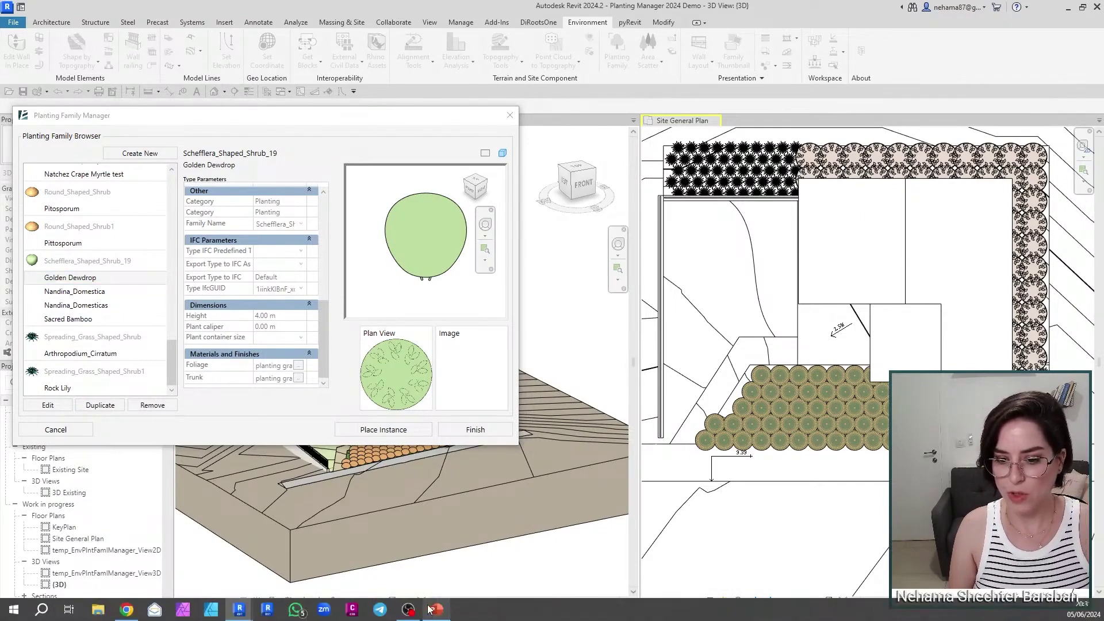
# Switch to the PowerPoint presentation and show the diagram of the planting category, pine shape family and fir types.
pyautogui.click(443, 614)
pyautogui.click(28, 163)
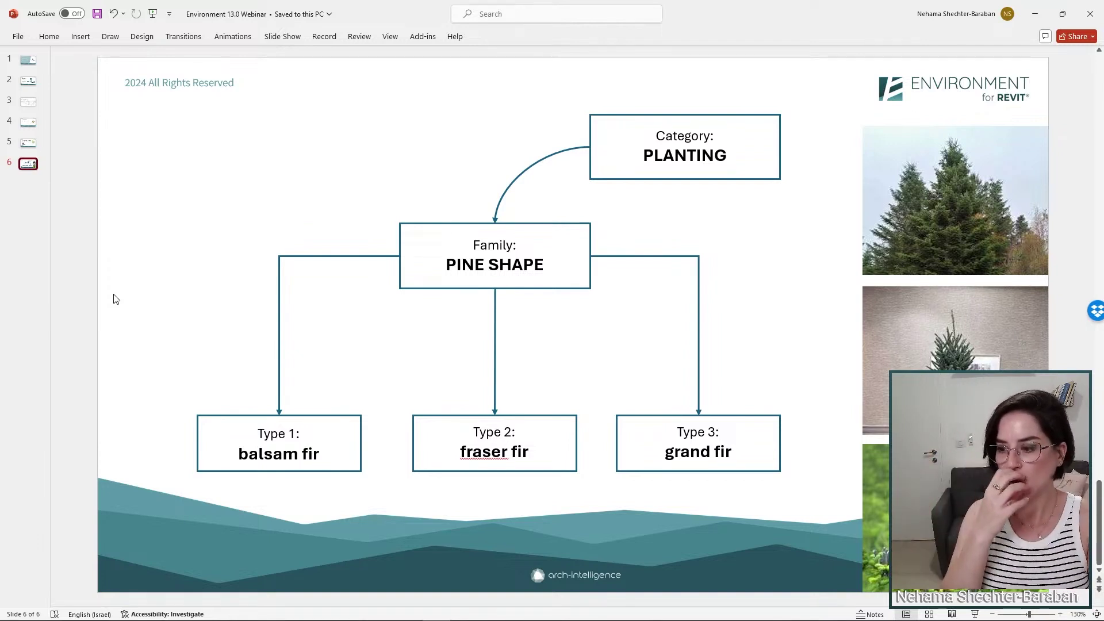
pyautogui.moveTo(175, 307)
pyautogui.mouseDown()
pyautogui.moveTo(163, 247)
pyautogui.moveTo(232, 196)
pyautogui.moveTo(183, 300)
pyautogui.moveTo(187, 377)
pyautogui.moveTo(108, 457)
pyautogui.mouseUp()
pyautogui.moveTo(184, 393); pyautogui.dragTo(185, 478)
pyautogui.moveTo(212, 380); pyautogui.dragTo(265, 441)
pyautogui.hotkey('ctrl', 'z')
pyautogui.hotkey('ctrl', 'z')
pyautogui.hotkey('ctrl', 'z')
pyautogui.hotkey('ctrl', 'z')
pyautogui.hotkey('ctrl', 'z')
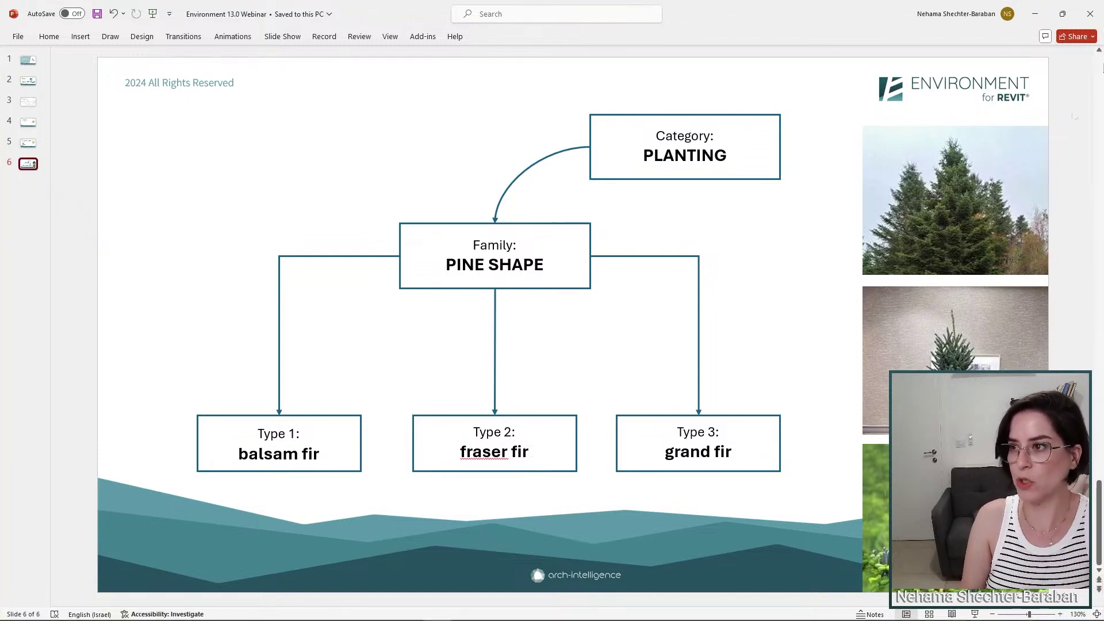
# Switch to Revit and compare the Schefflera_Shaped_Shrub_19 types through Sacred Bamboo in the orbited 3D preview.
pyautogui.hotkey('alt', 'Tab')
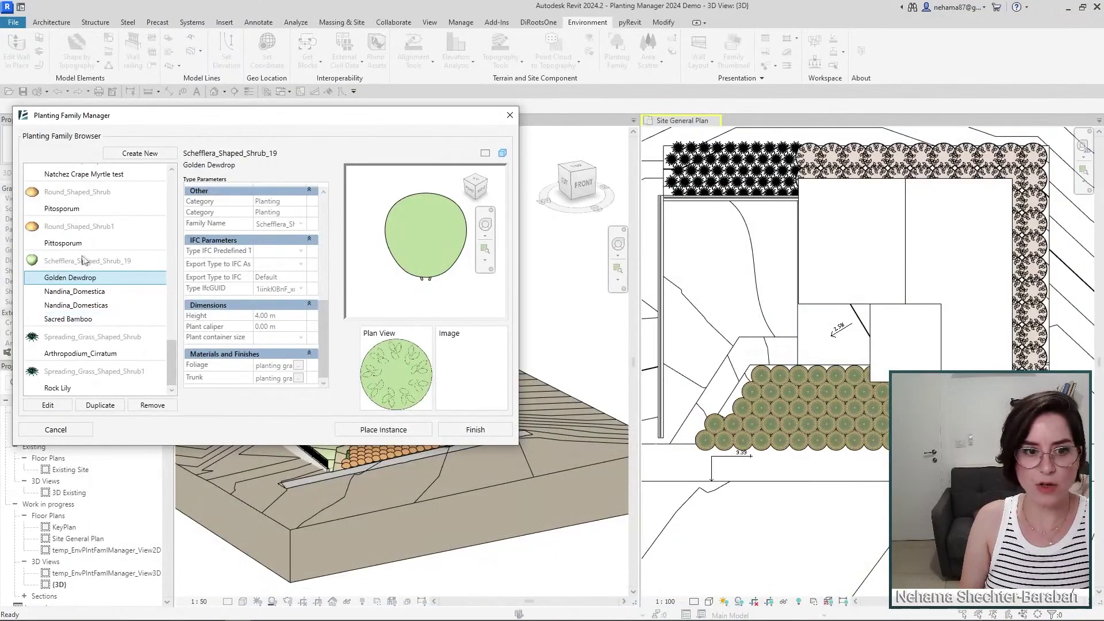
pyautogui.click(452, 301)
pyautogui.keyDown('shift'); pyautogui.moveTo(453, 301); pyautogui.dragTo(430, 271, button='middle'); pyautogui.keyUp('shift')
pyautogui.click(85, 292)
pyautogui.click(85, 305)
pyautogui.click(86, 319)
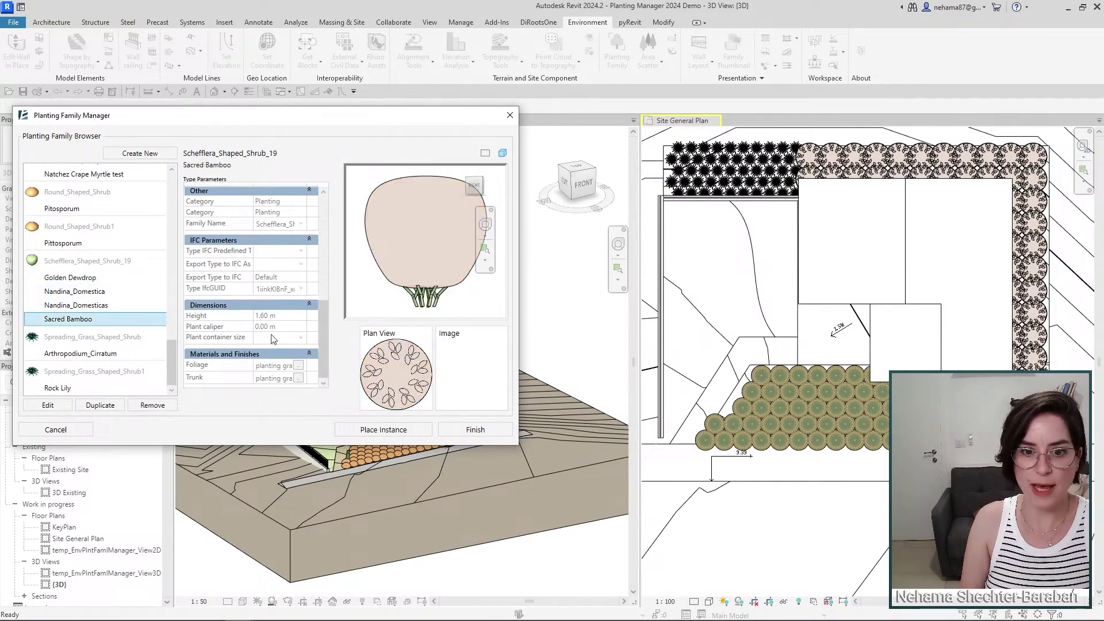
# Compare the parameters and previews of Sacred Bamboo, Nandina_Domestica and Golden Dewdrop in the Schefflera_Shaped_Shrub_19 family.
pyautogui.scroll(2, 270, 338)
pyautogui.scroll(-2, 288, 333)
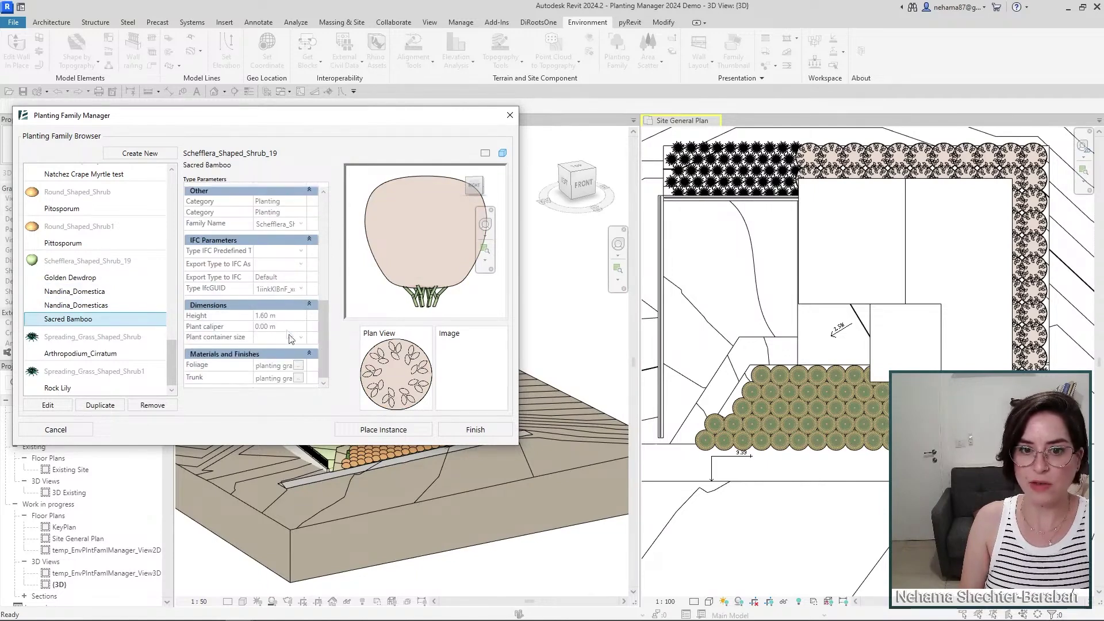
pyautogui.click(84, 292)
pyautogui.click(80, 278)
pyautogui.click(459, 305)
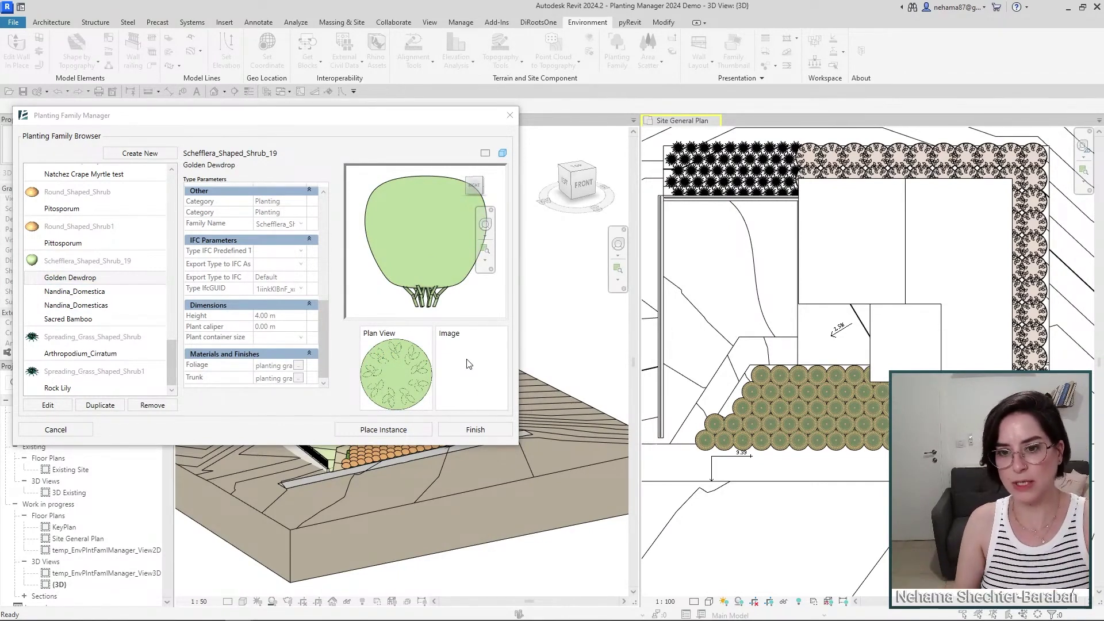
pyautogui.click(385, 297)
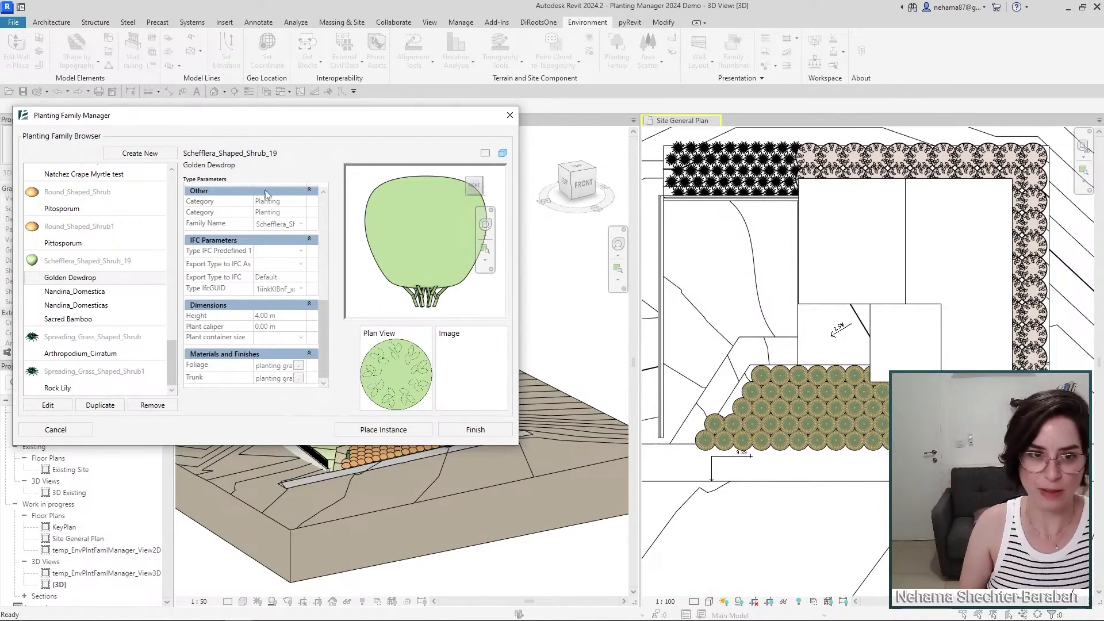
# Create a new planting family named Columnar tree with a type named Italian Poplar.
pyautogui.click(161, 155)
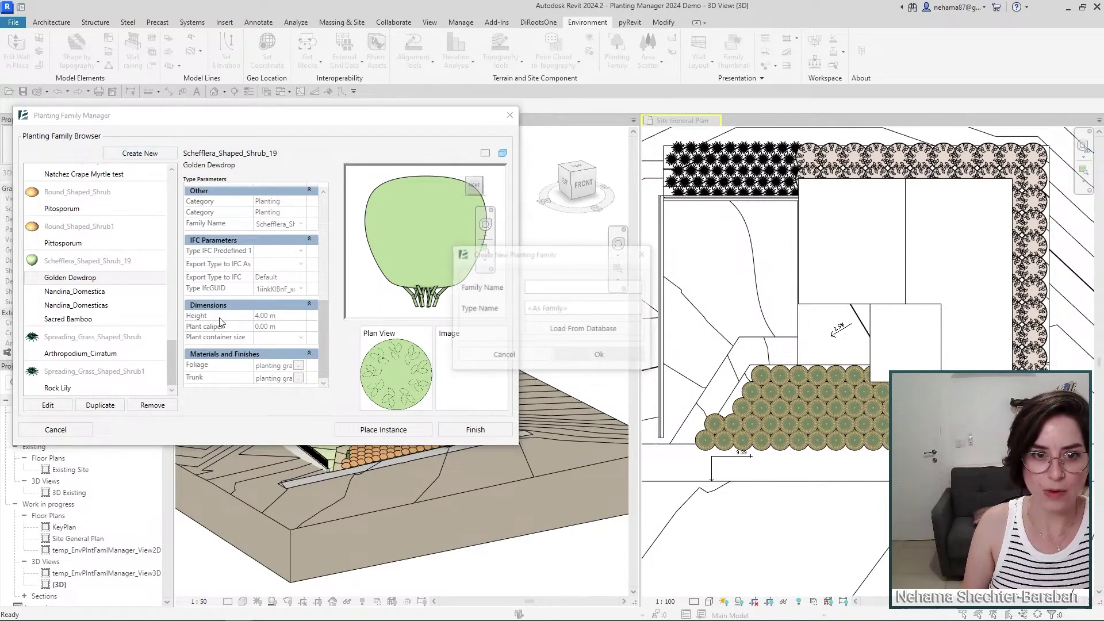
pyautogui.moveTo(506, 263); pyautogui.dragTo(529, 223)
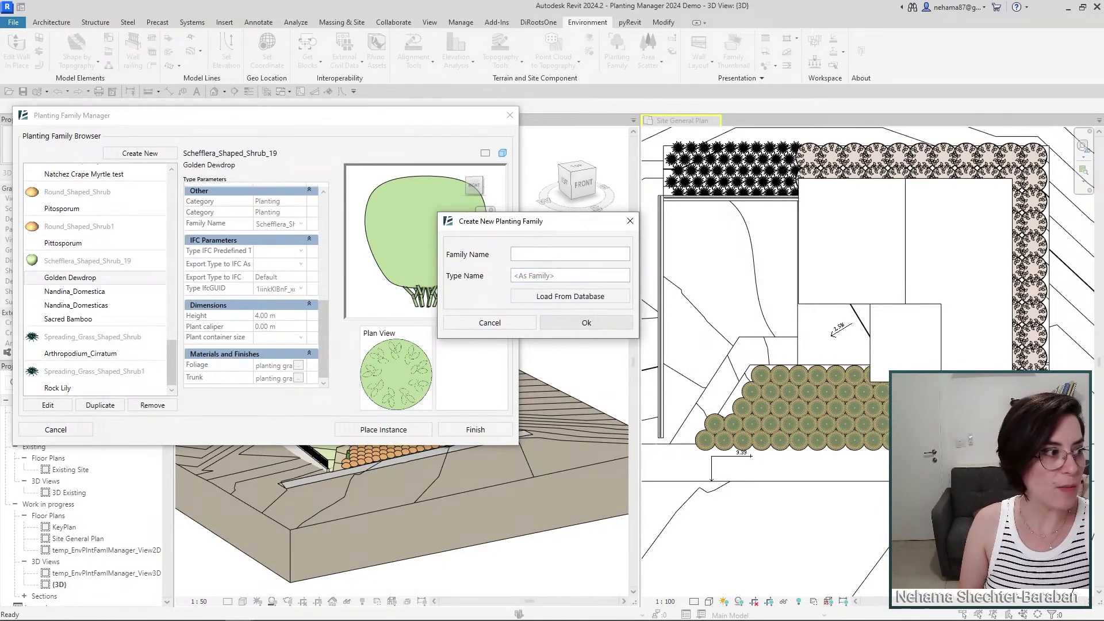
pyautogui.click(574, 252)
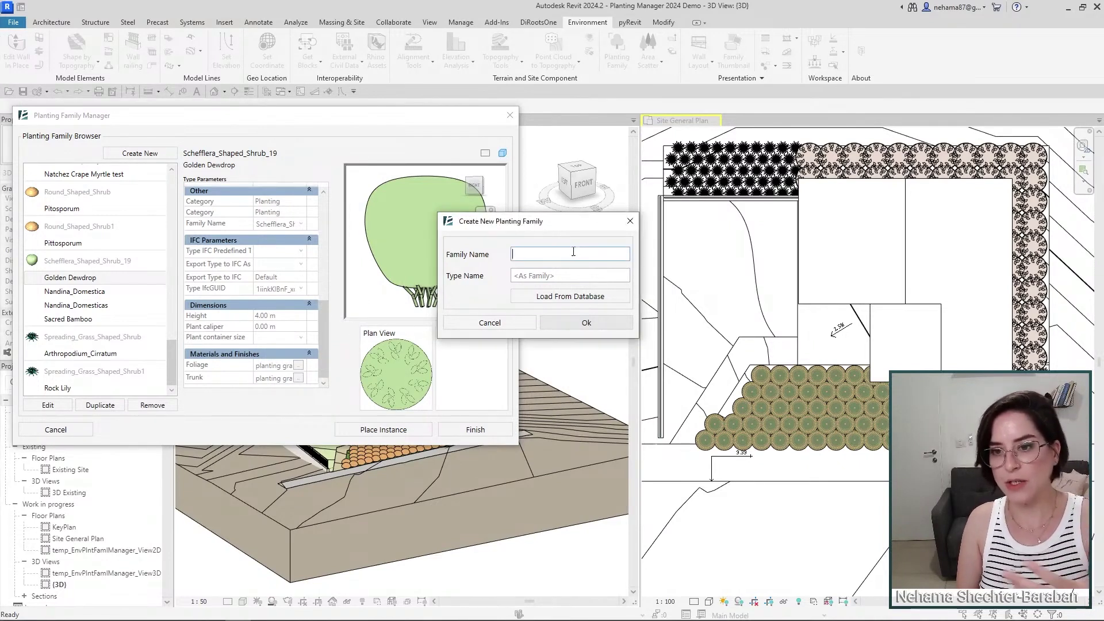
pyautogui.write('Columnar tree')
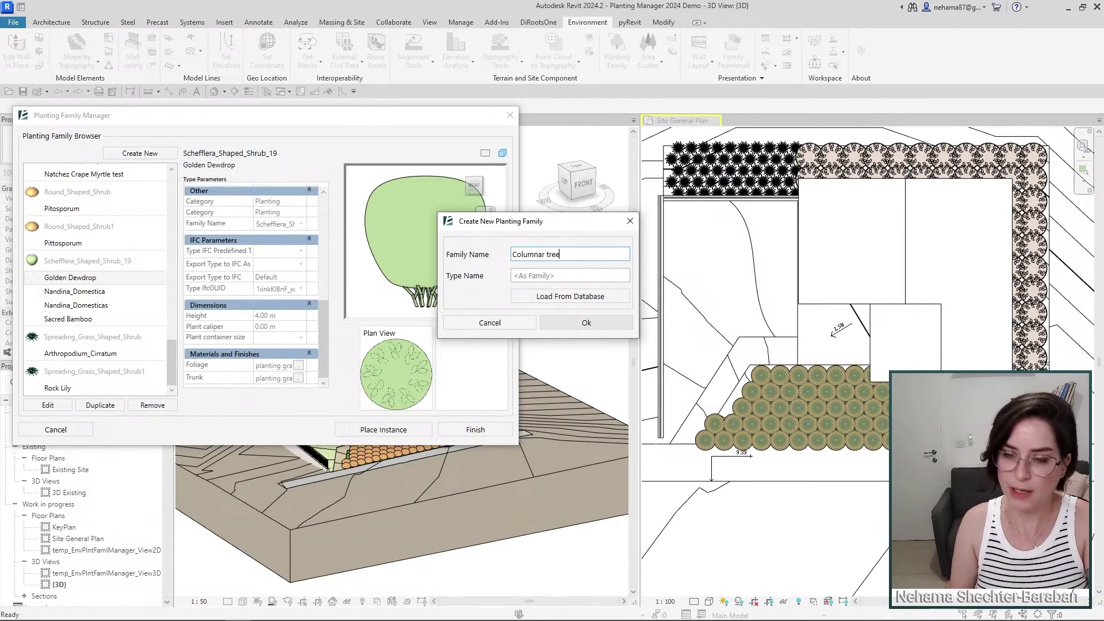
pyautogui.click(538, 276)
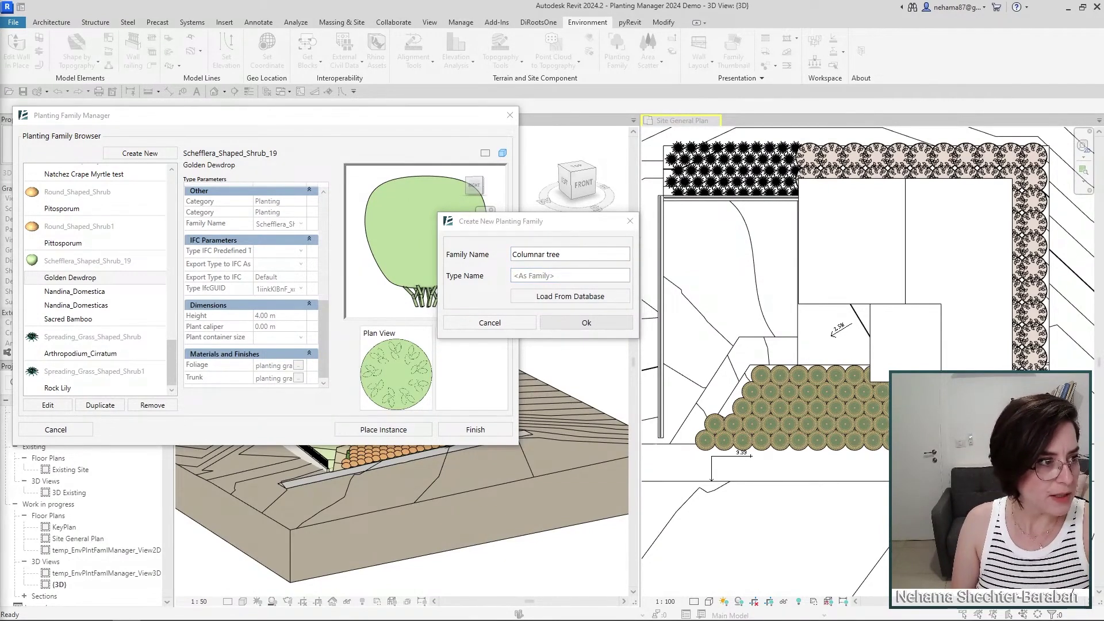
pyautogui.click(582, 278)
pyautogui.write('Italian Poplar')
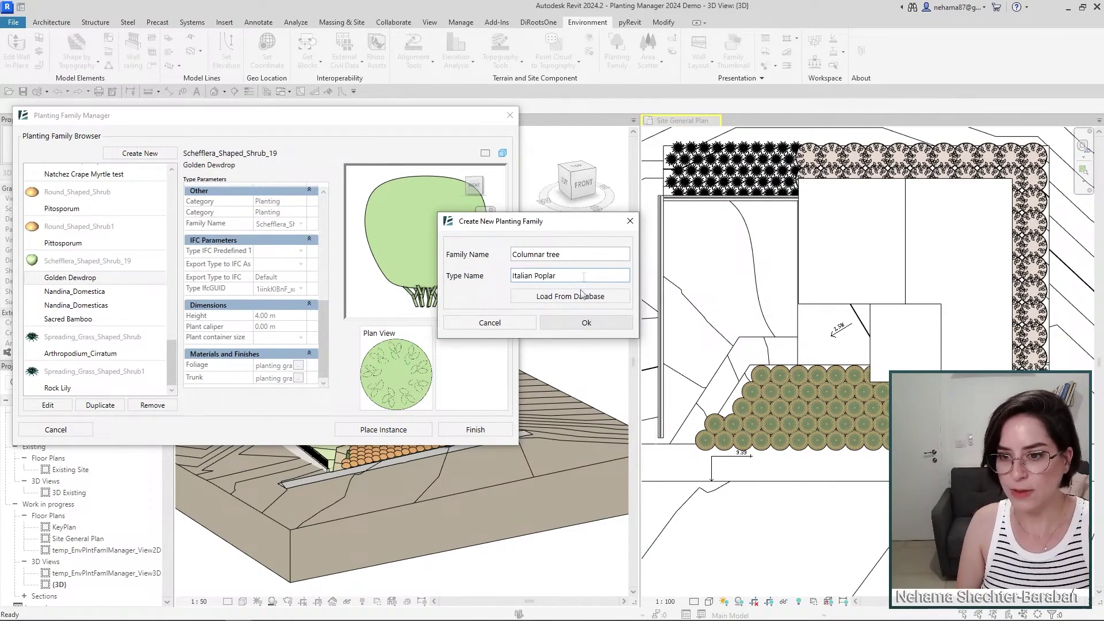
pyautogui.click(571, 323)
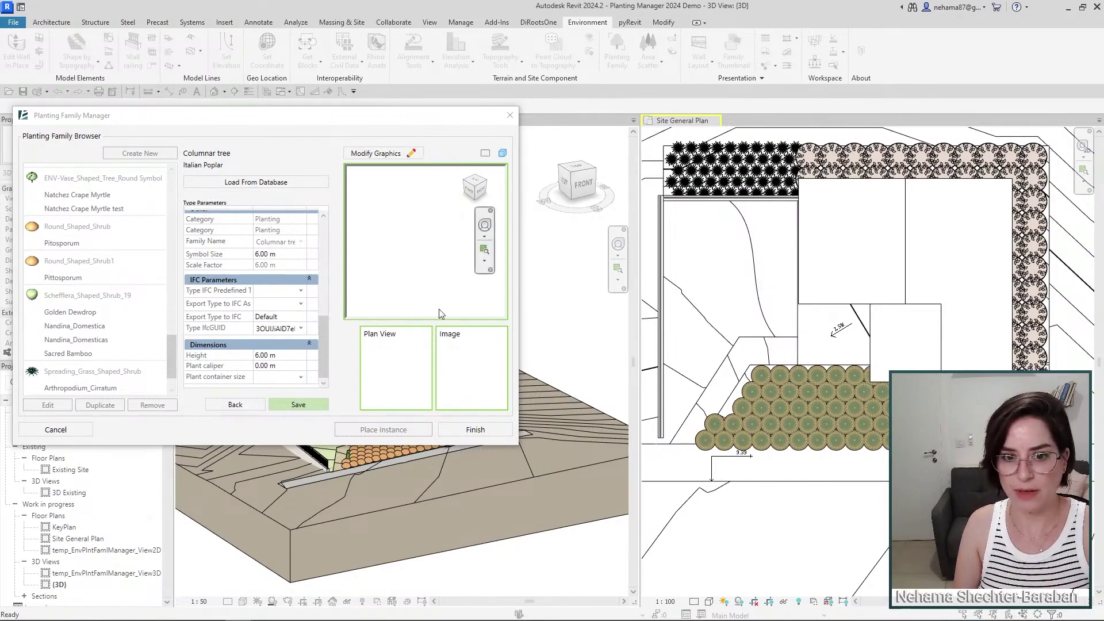
# Review the identity, IFC and dimension parameters of the new Italian Poplar type.
pyautogui.click(327, 309)
pyautogui.moveTo(326, 309); pyautogui.dragTo(326, 305)
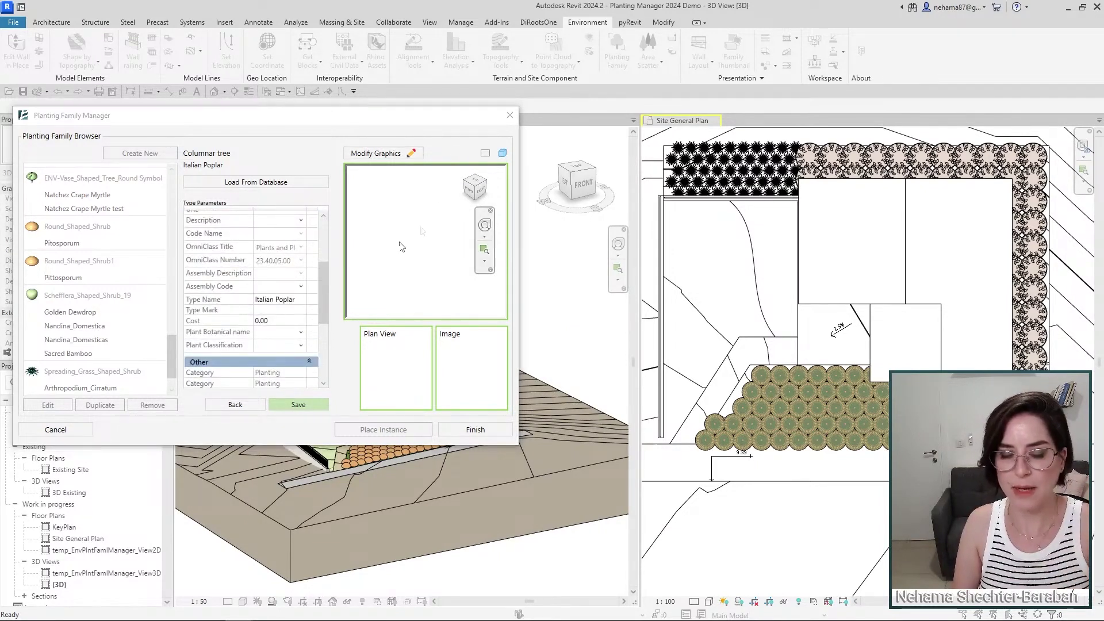
pyautogui.scroll(-5, 324, 345)
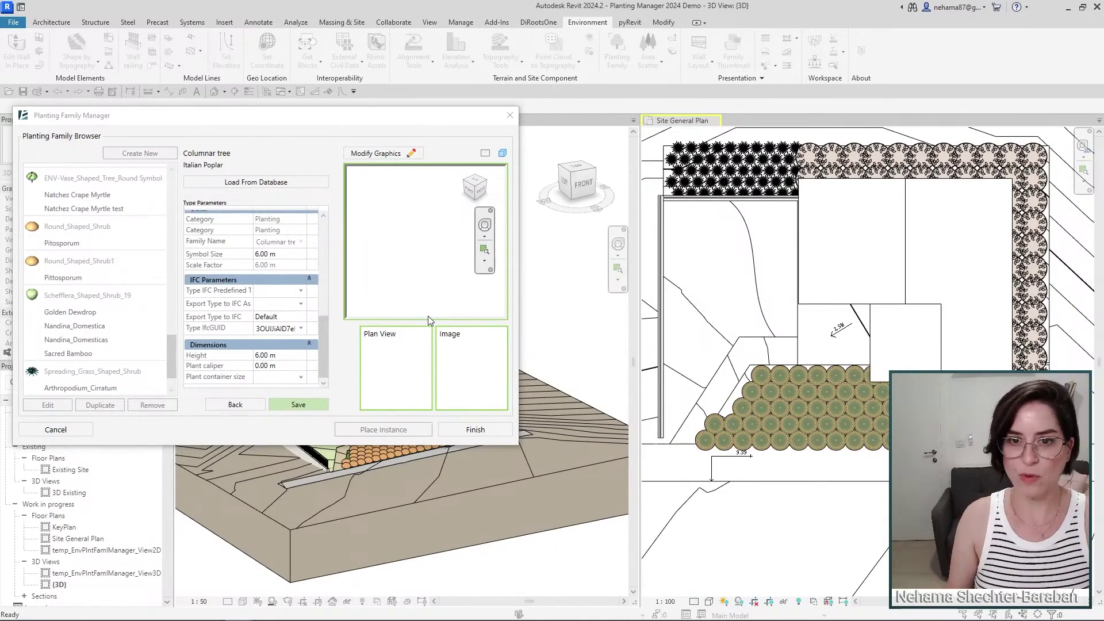
# Open the graphic representation settings for the Columnar tree family and move the dialogs clear of the preview.
pyautogui.click(378, 155)
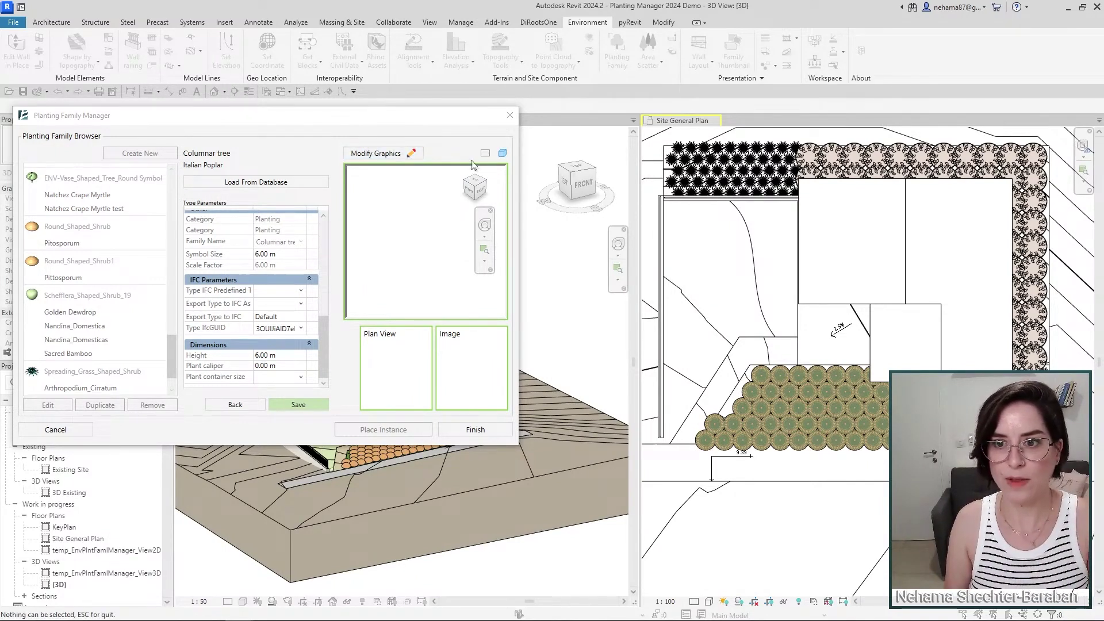
pyautogui.click(431, 151)
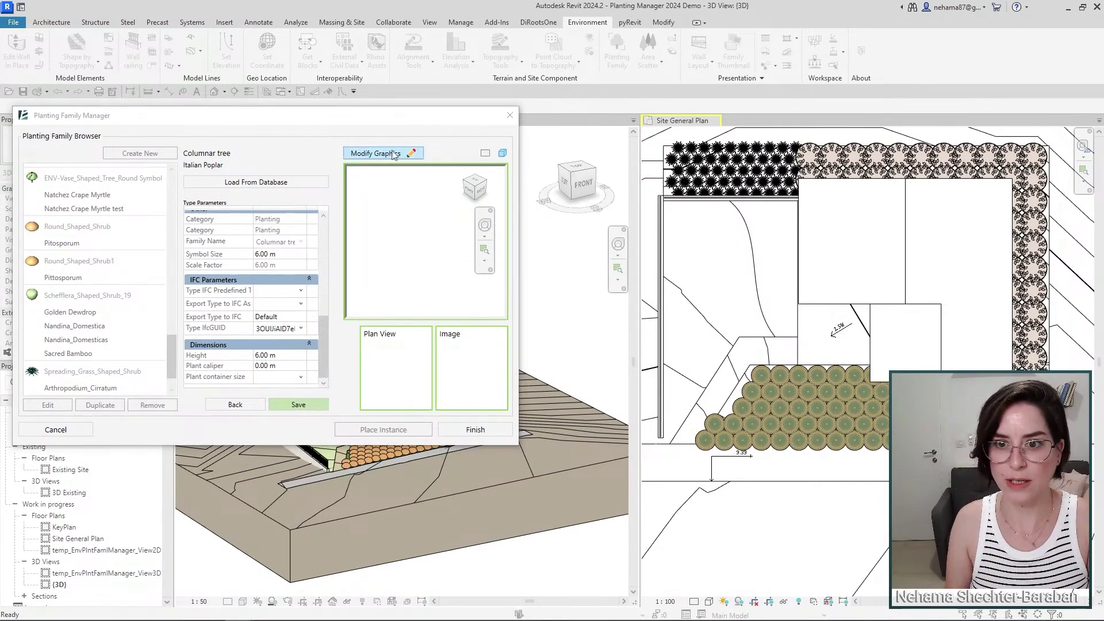
pyautogui.click(410, 155)
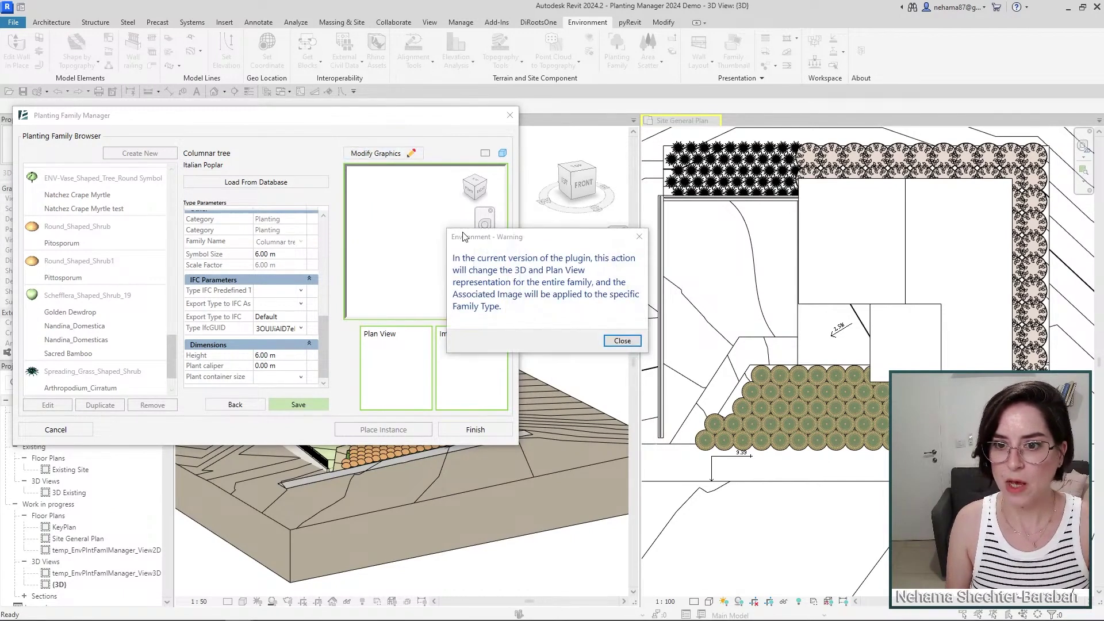
pyautogui.moveTo(557, 236); pyautogui.dragTo(459, 175)
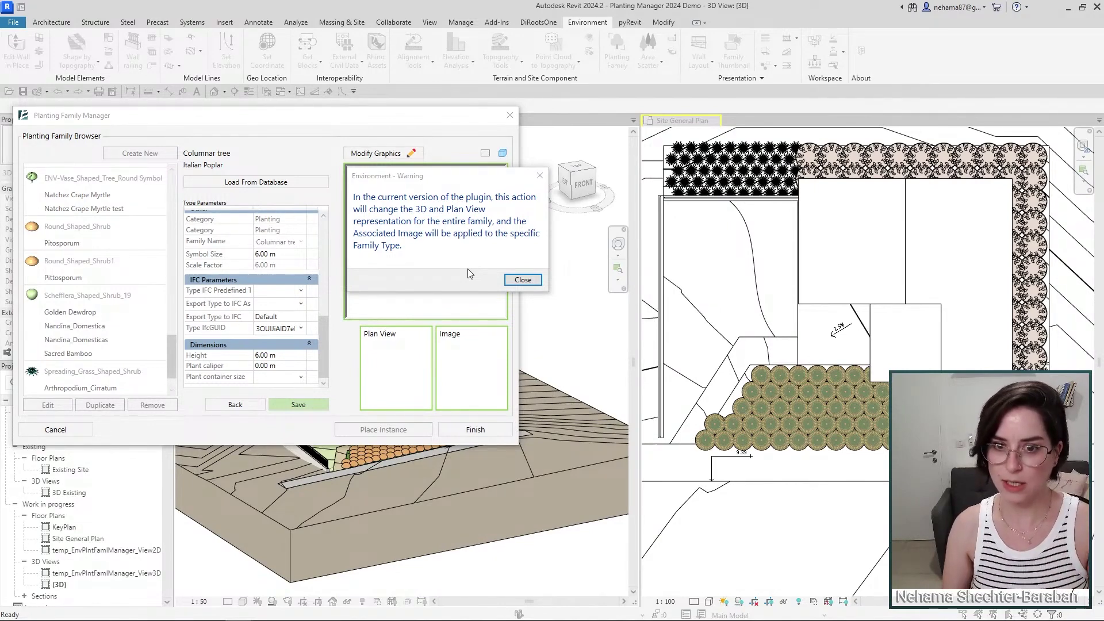
pyautogui.click(523, 280)
pyautogui.moveTo(451, 130); pyautogui.dragTo(502, 168)
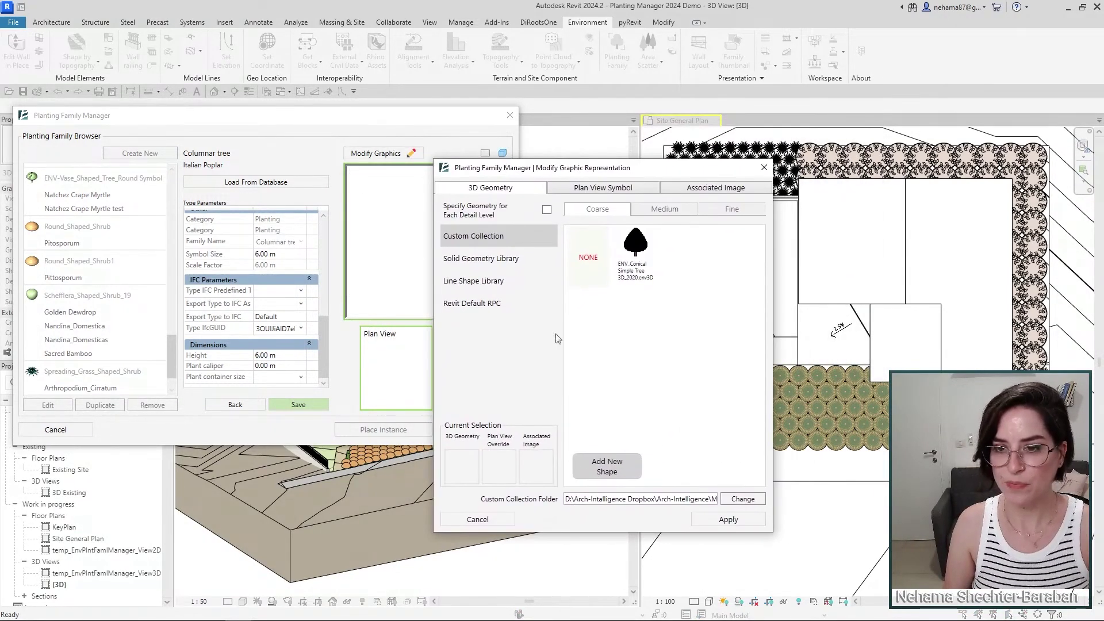
# Browse the 3D geometry offered in the Custom Collection, Solid Geometry Library, Line Shape Library and Revit Default RPC.
pyautogui.click(587, 265)
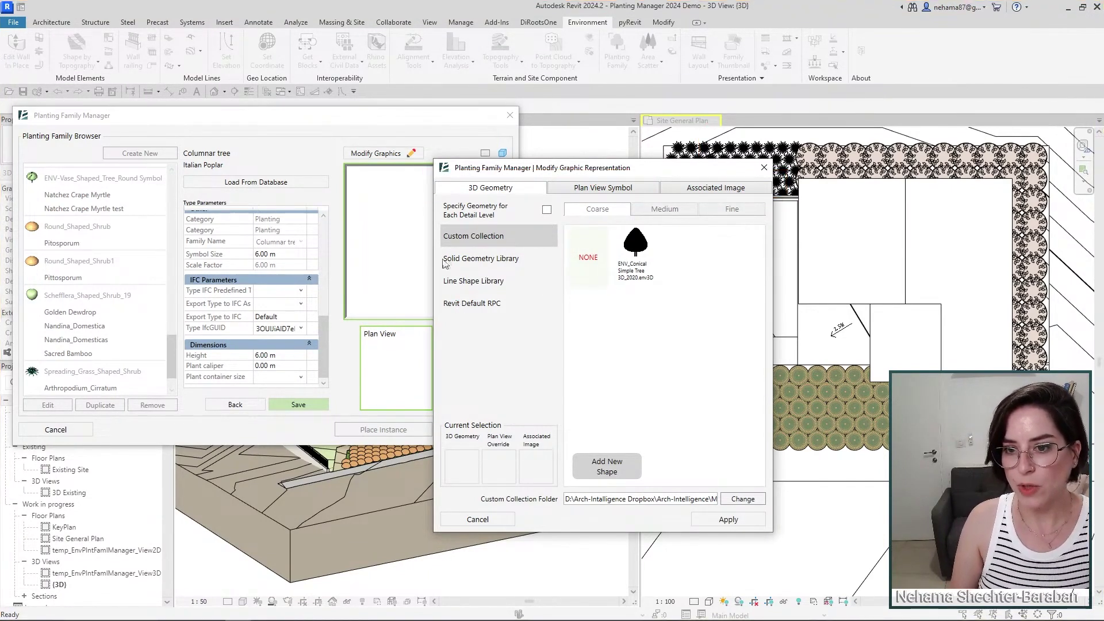
pyautogui.click(497, 268)
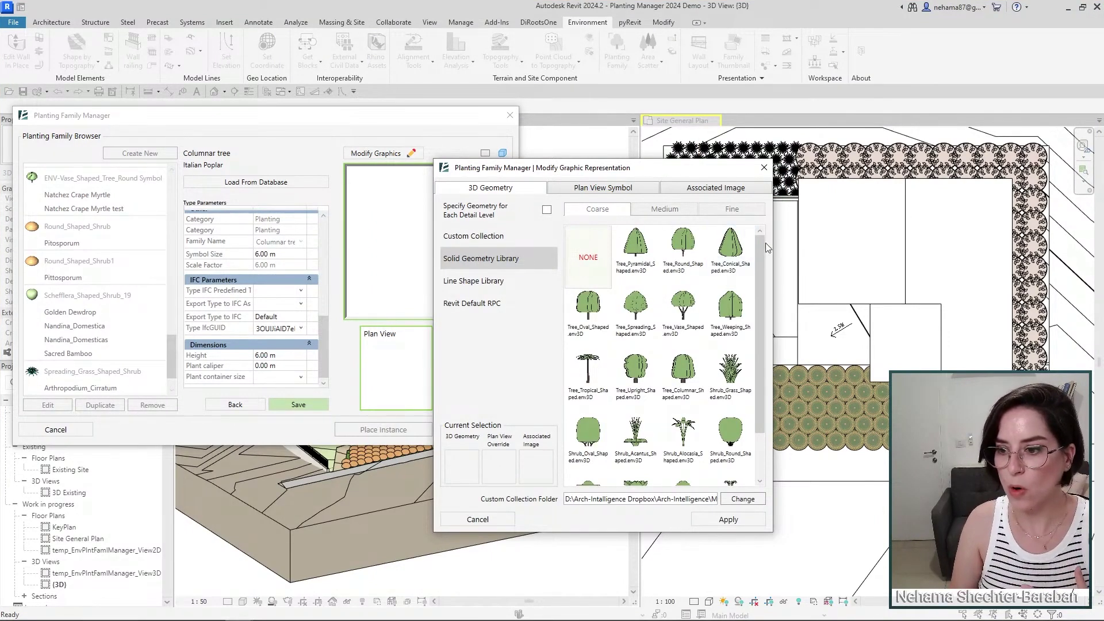
pyautogui.scroll(-1, 623, 280)
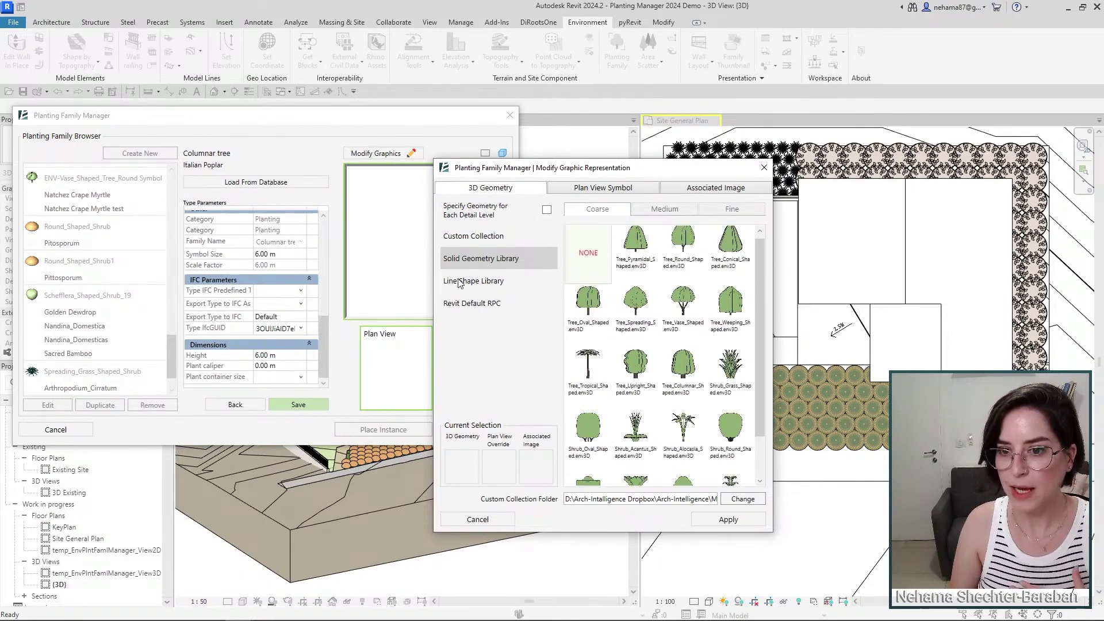
pyautogui.click(476, 282)
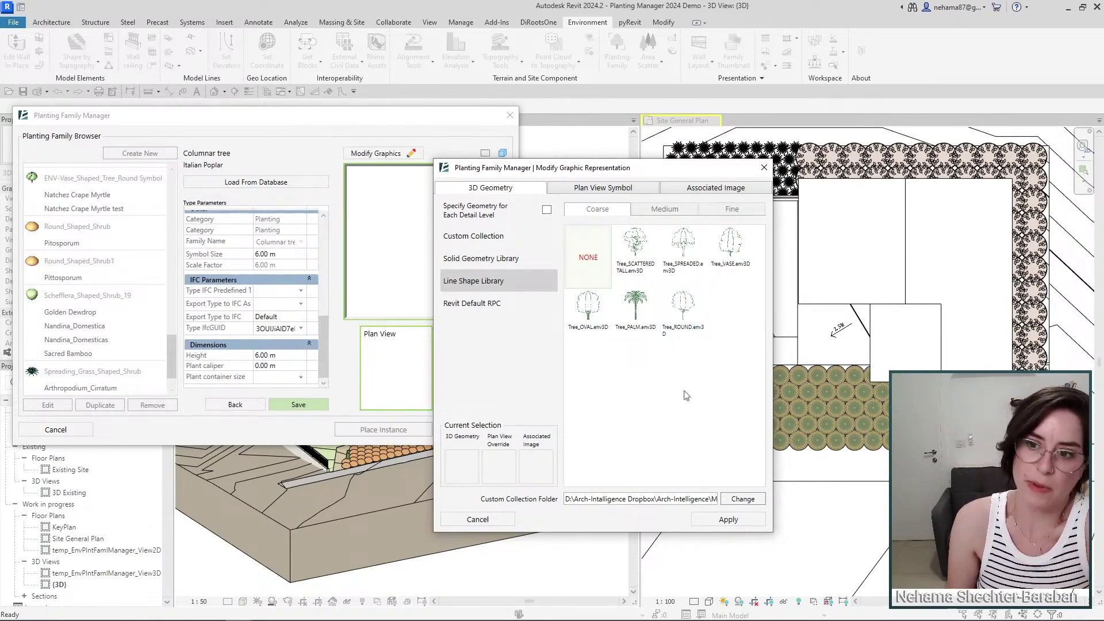
pyautogui.click(474, 305)
pyautogui.moveTo(759, 246); pyautogui.dragTo(781, 243)
# Choose Tree_Columnar_Shaped from the Solid Geometry Library as the family's 3D geometry.
pyautogui.click(499, 264)
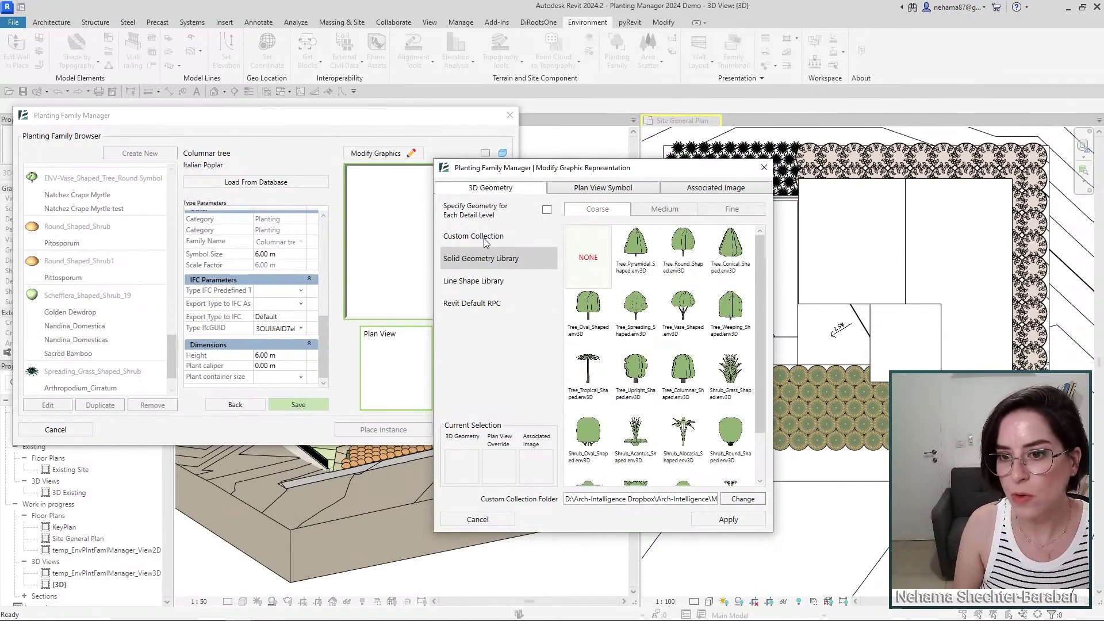
pyautogui.click(485, 240)
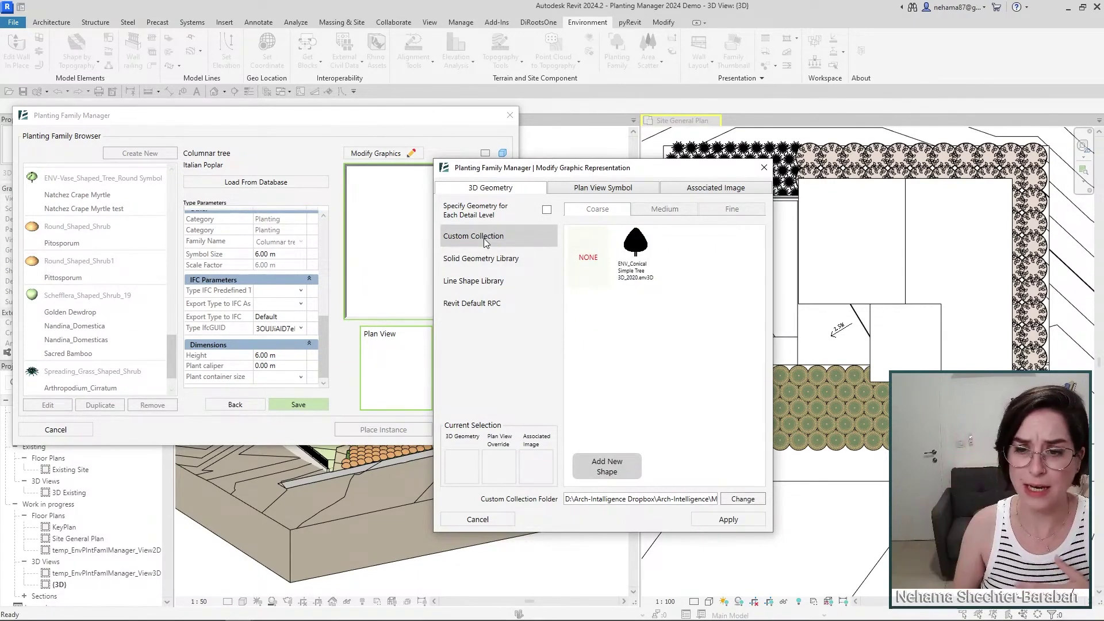
pyautogui.click(498, 262)
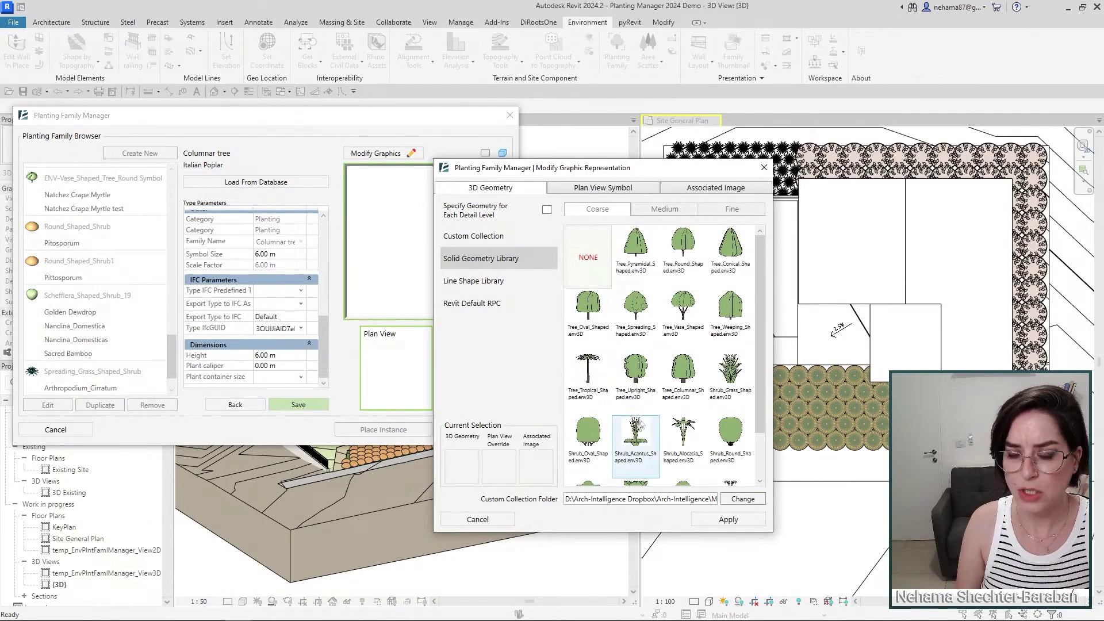
pyautogui.click(677, 391)
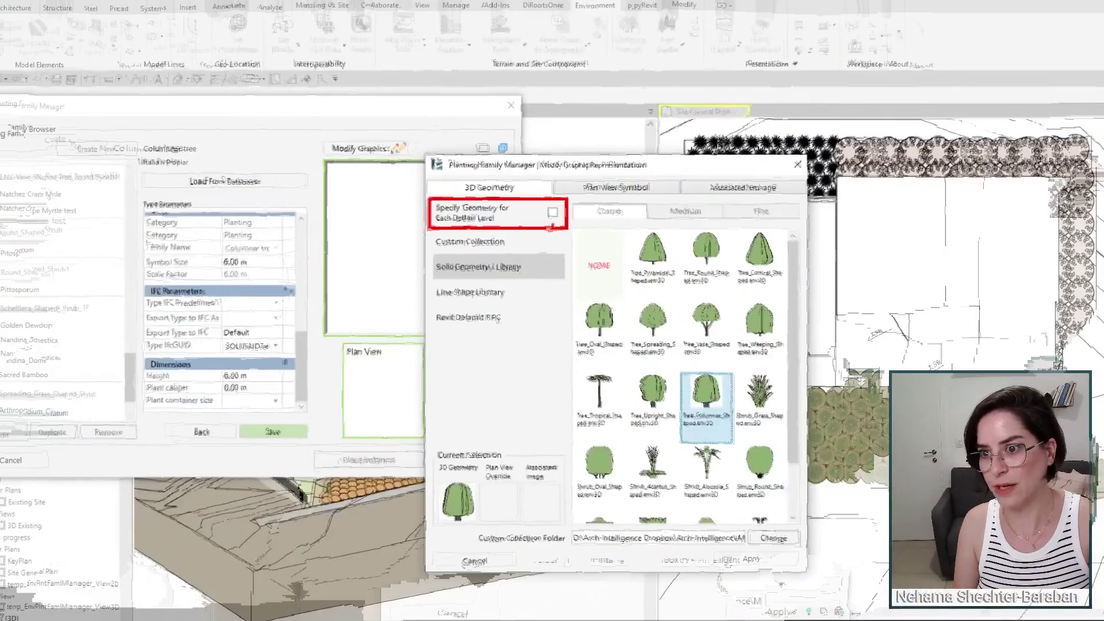
# Enable separate geometry for each detail level and assign the line shape Tree_ROUND to both Coarse and Medium.
pyautogui.click(596, 228)
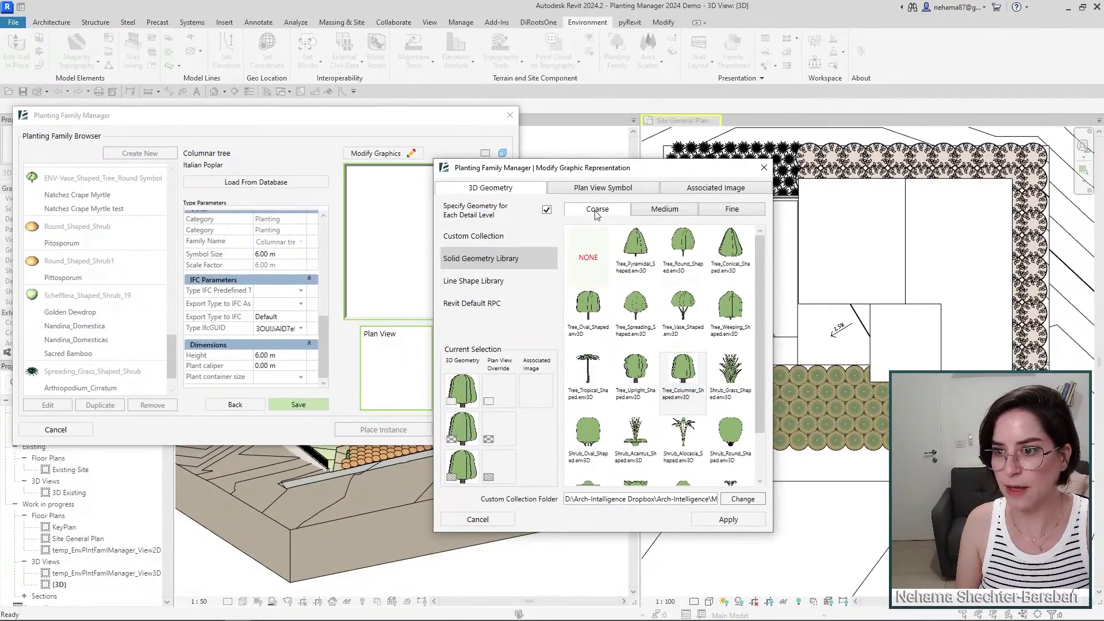
pyautogui.click(505, 284)
pyautogui.click(686, 305)
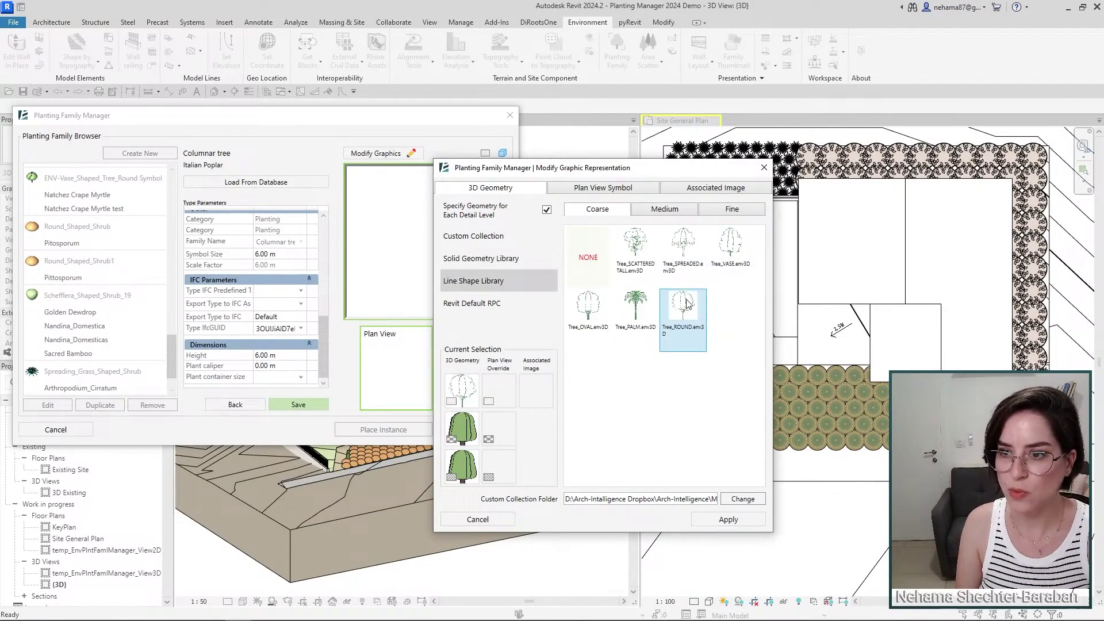
pyautogui.click(665, 209)
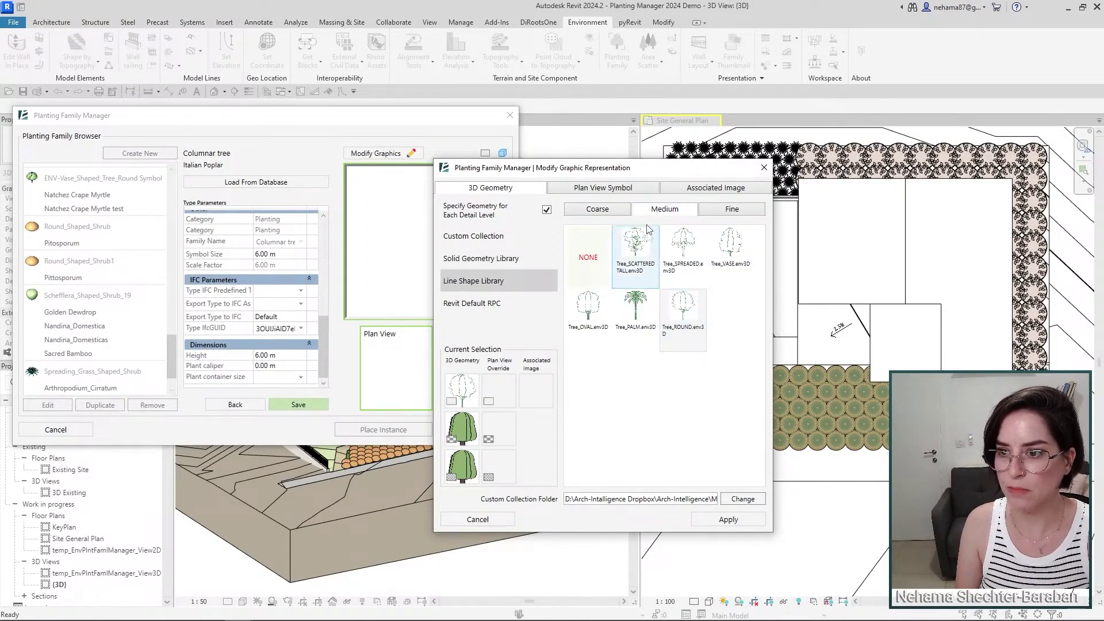
pyautogui.click(684, 313)
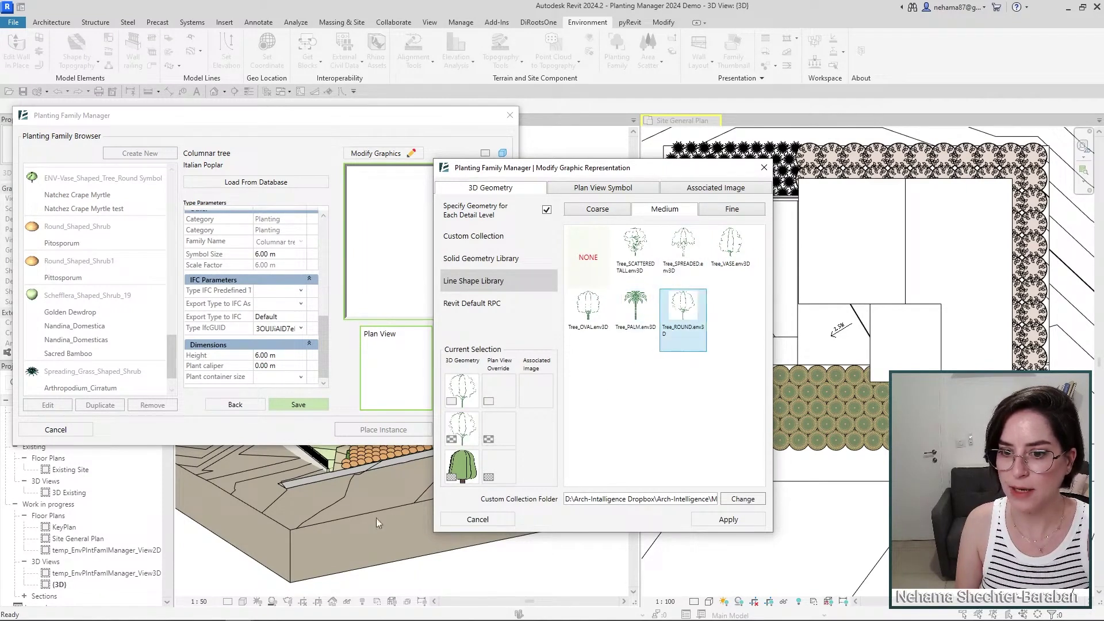
# Assign the Revit default RPC tree Colorado Spruce to the Fine detail level.
pyautogui.click(730, 209)
pyautogui.click(495, 303)
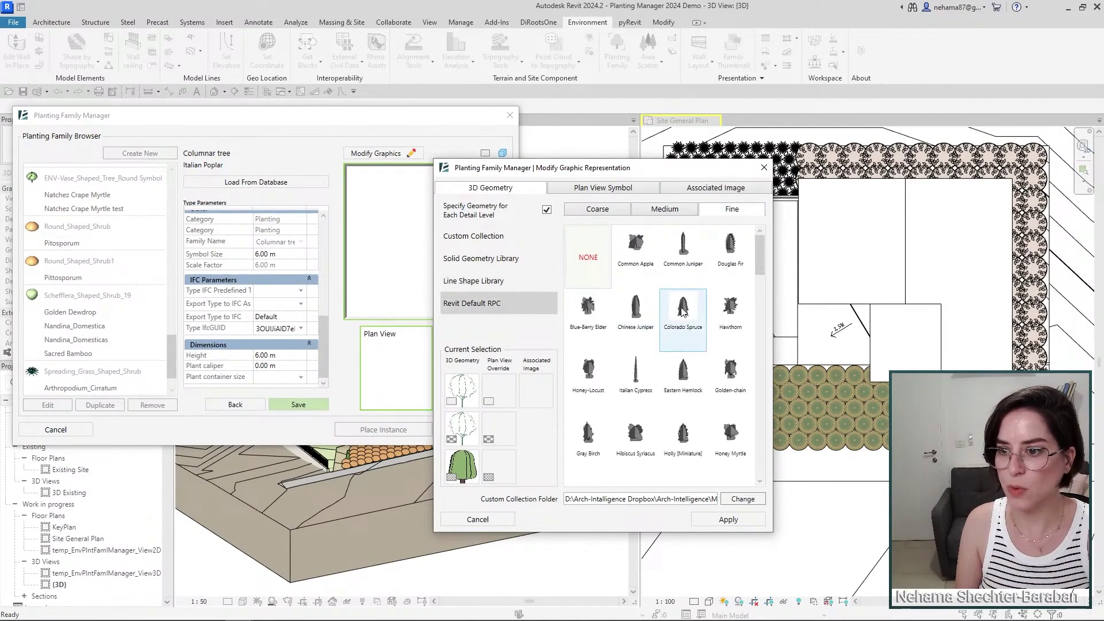
pyautogui.click(684, 314)
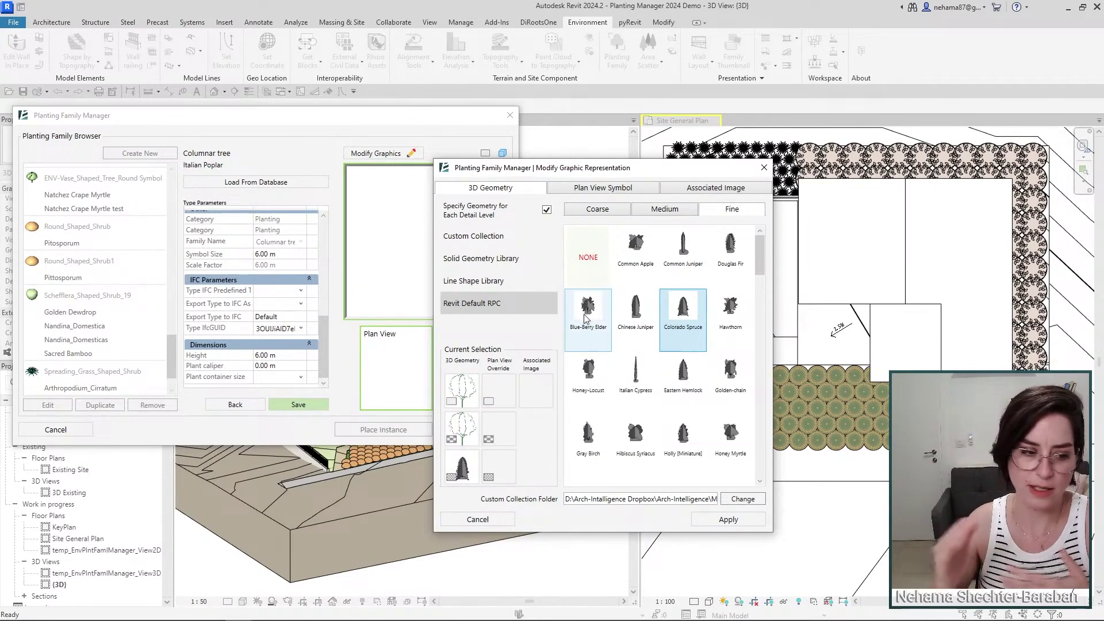
# Turn off separate geometry per detail level and use the solid Tree_Columnar_Shaped for the whole family.
pyautogui.click(547, 209)
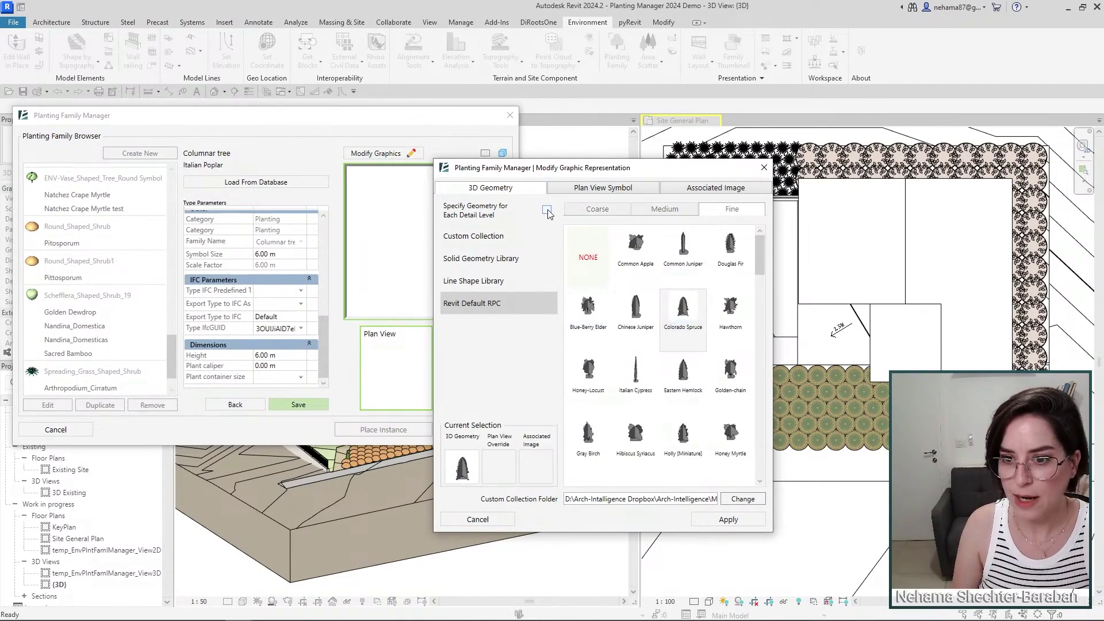
pyautogui.click(525, 260)
pyautogui.click(677, 327)
pyautogui.click(681, 374)
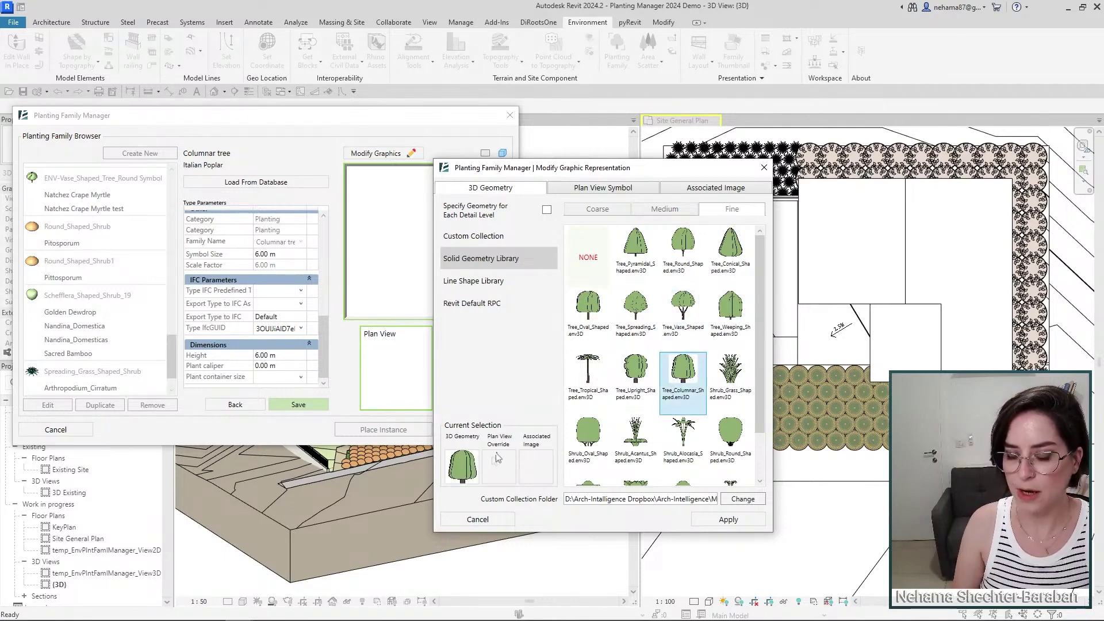
# Choose Round with gaps from the Default Library as the family's plan view symbol.
pyautogui.click(583, 190)
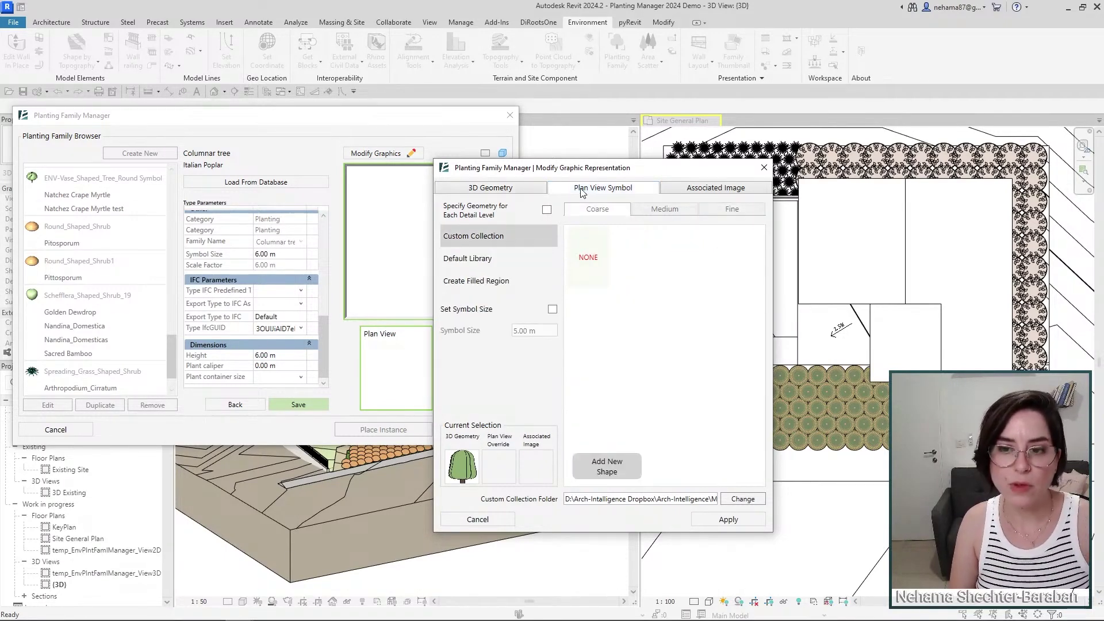
pyautogui.click(489, 258)
pyautogui.click(498, 236)
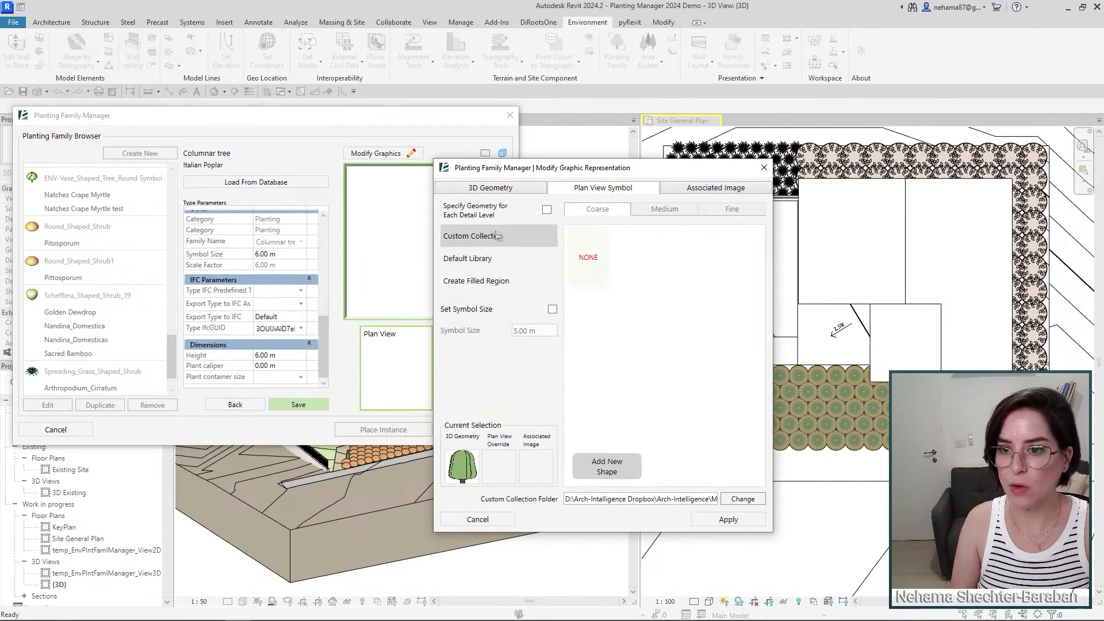
pyautogui.click(465, 262)
pyautogui.scroll(-2, 697, 299)
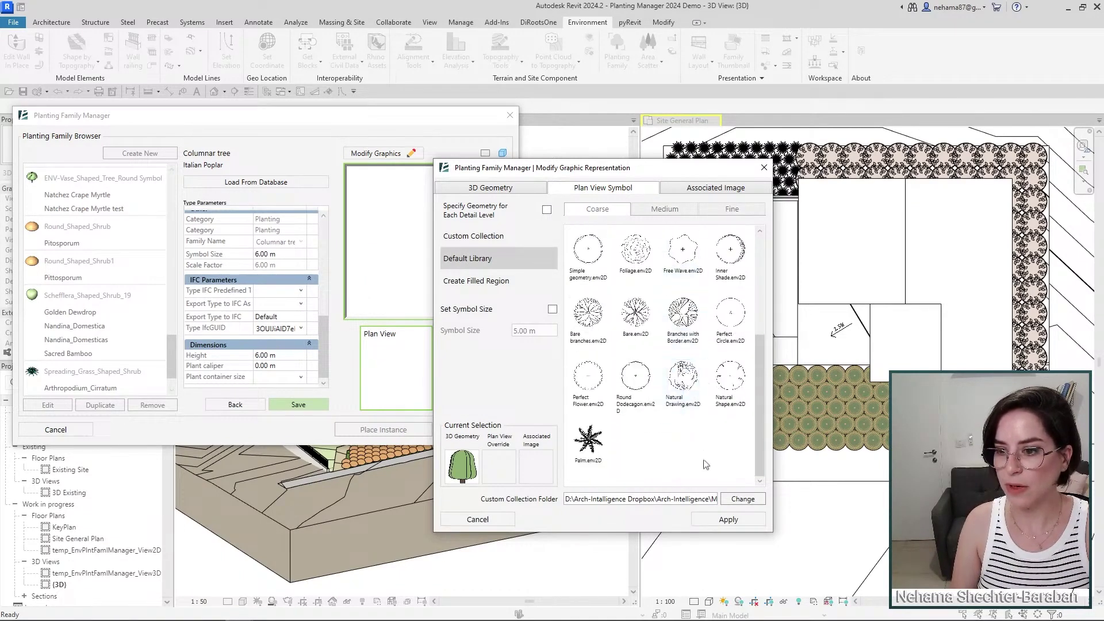
pyautogui.scroll(2, 702, 426)
pyautogui.scroll(1, 701, 418)
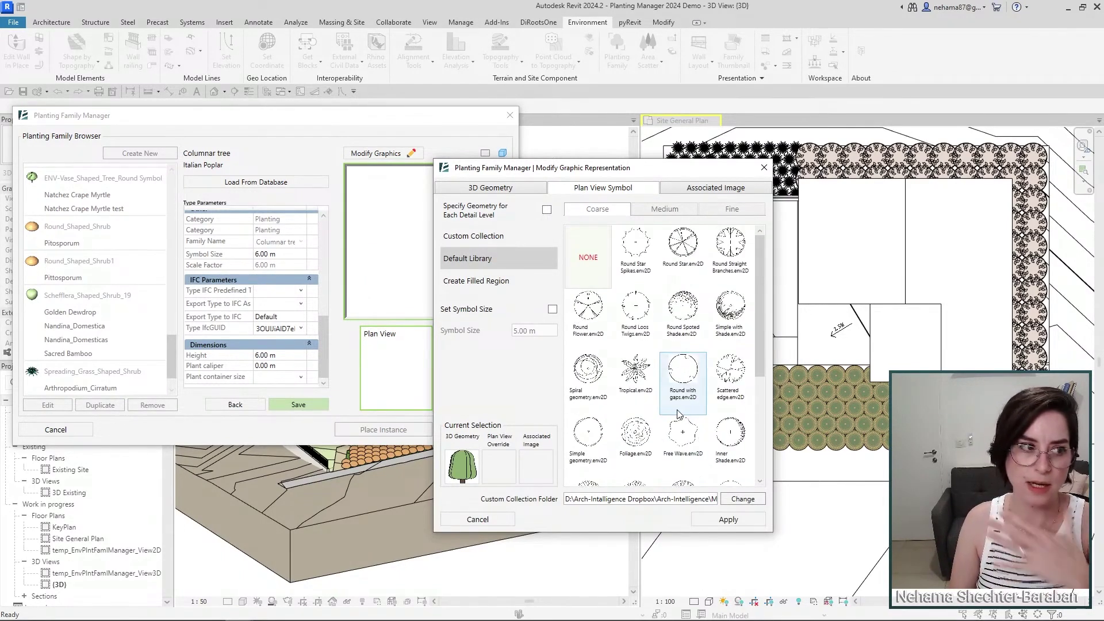
pyautogui.click(693, 376)
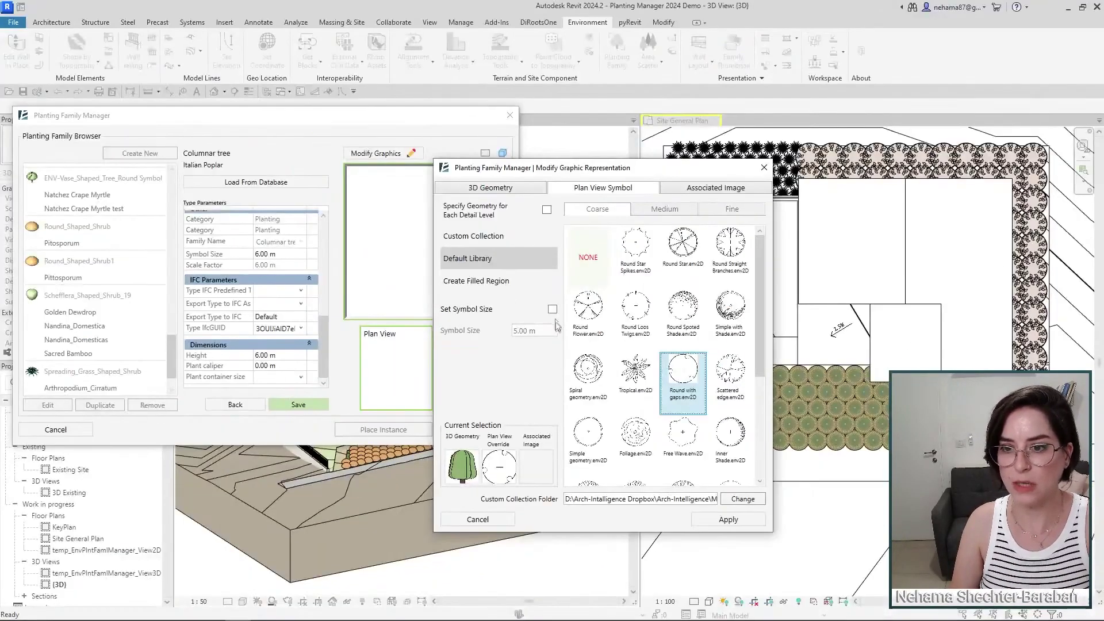
# Enable Set Symbol Size for the plan view symbol and apply a filled region to it.
pyautogui.click(589, 274)
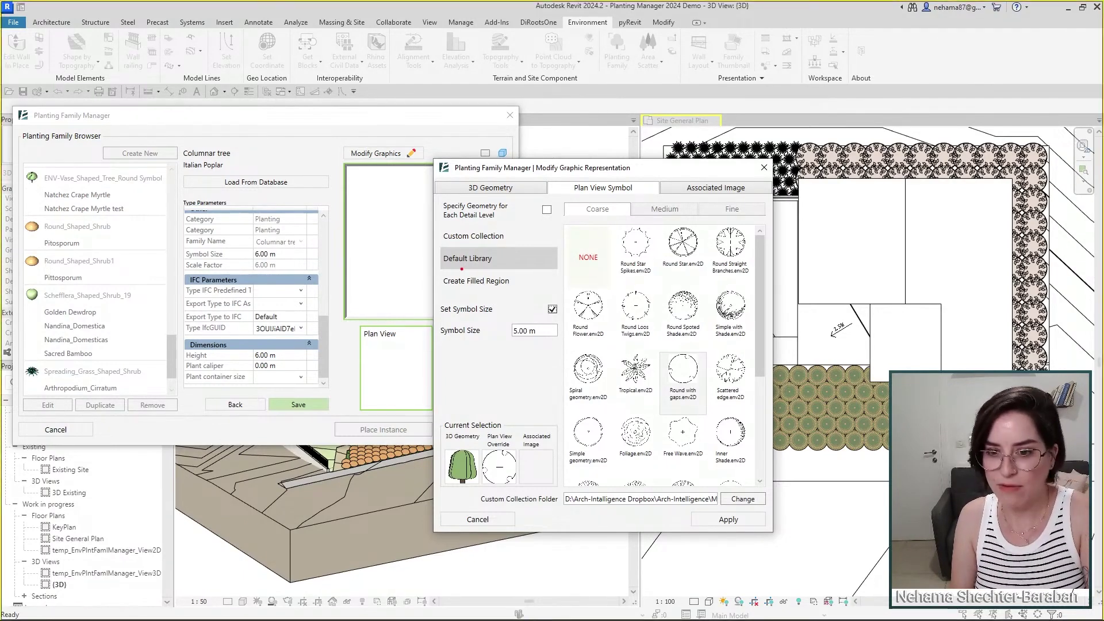
pyautogui.moveTo(437, 270)
pyautogui.mouseDown()
pyautogui.moveTo(532, 294)
pyautogui.moveTo(559, 352)
pyautogui.mouseUp()
pyautogui.press('Escape')
pyautogui.click(491, 284)
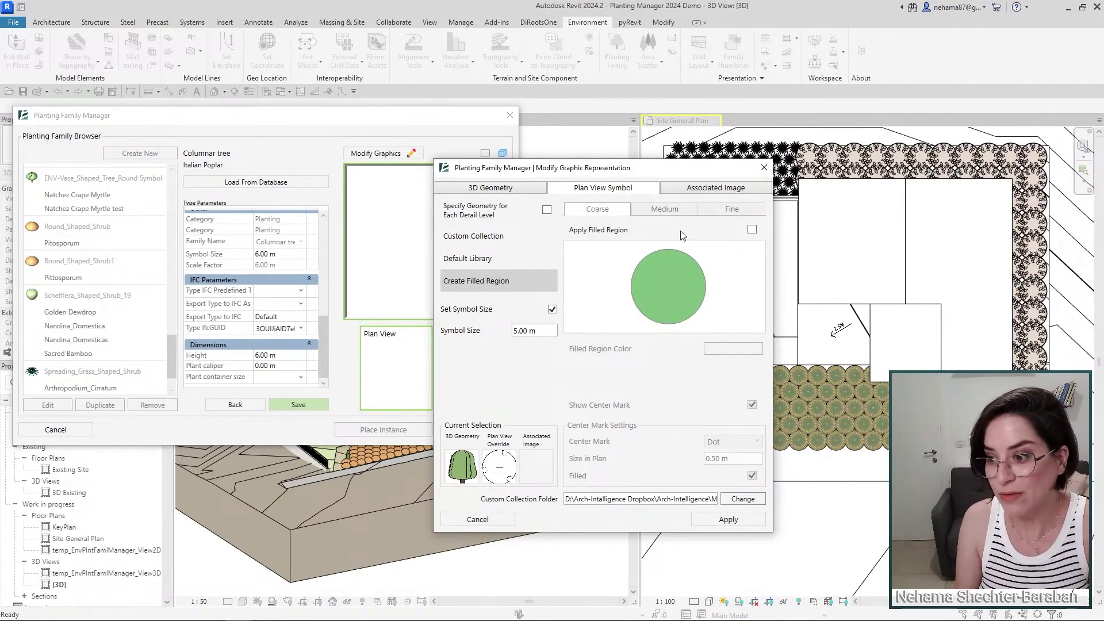
pyautogui.click(752, 230)
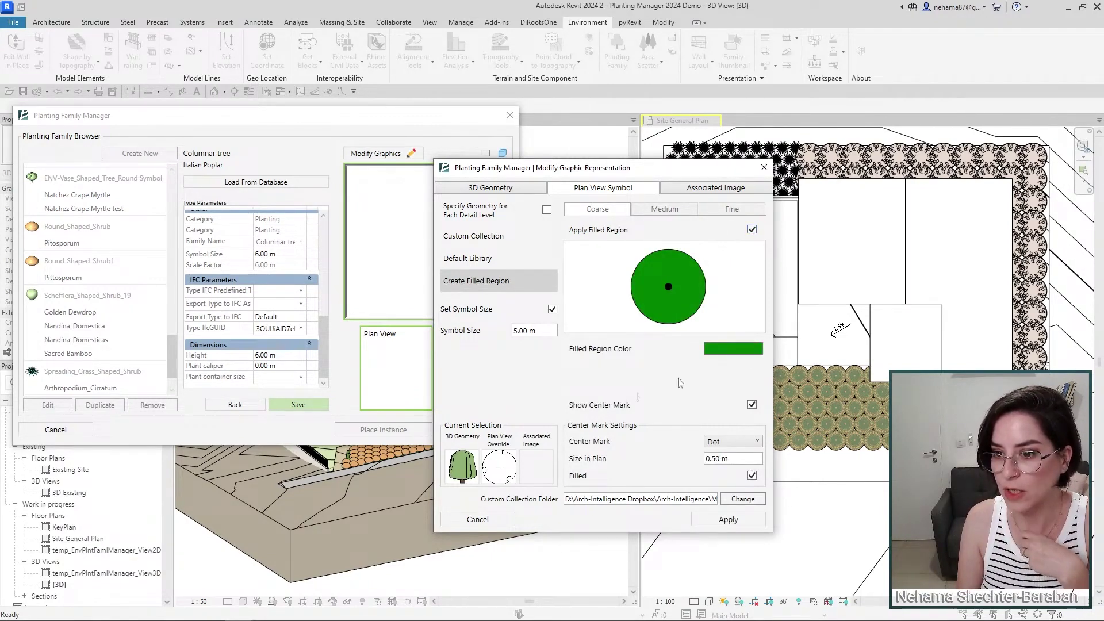
# Set the filled region color to light pink, RGB 255-196-225.
pyautogui.click(731, 349)
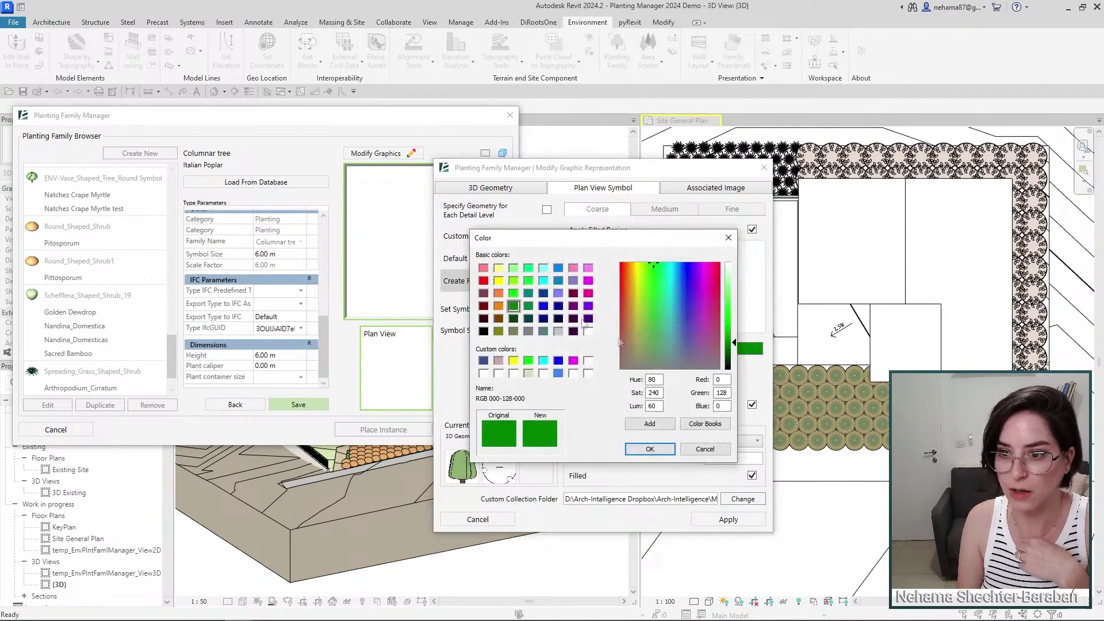
pyautogui.click(588, 280)
pyautogui.click(726, 288)
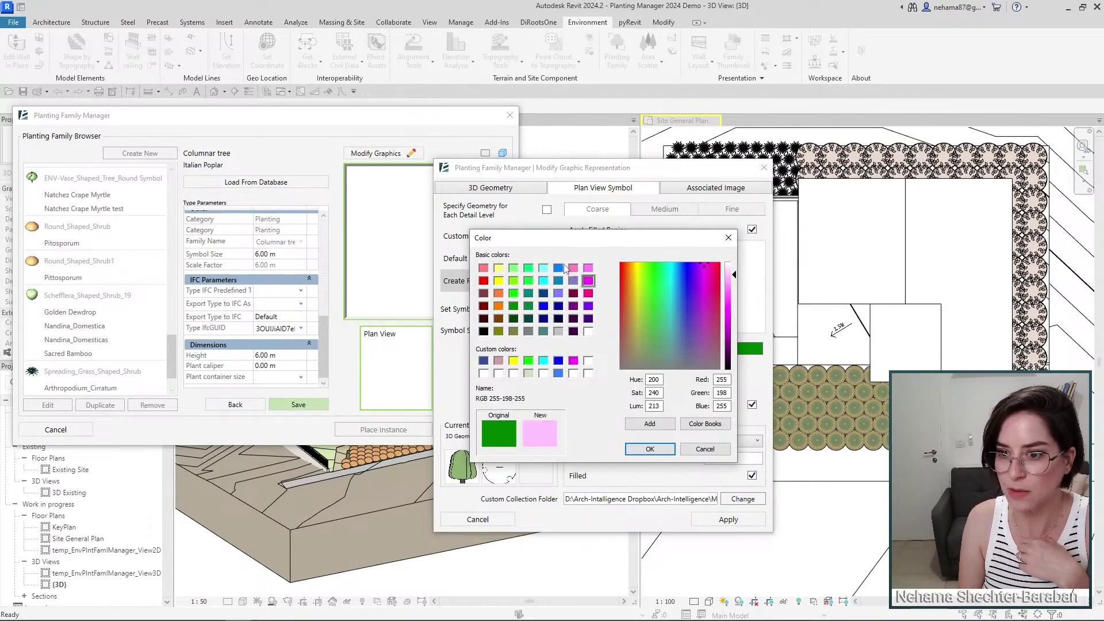
pyautogui.click(574, 268)
pyautogui.click(730, 276)
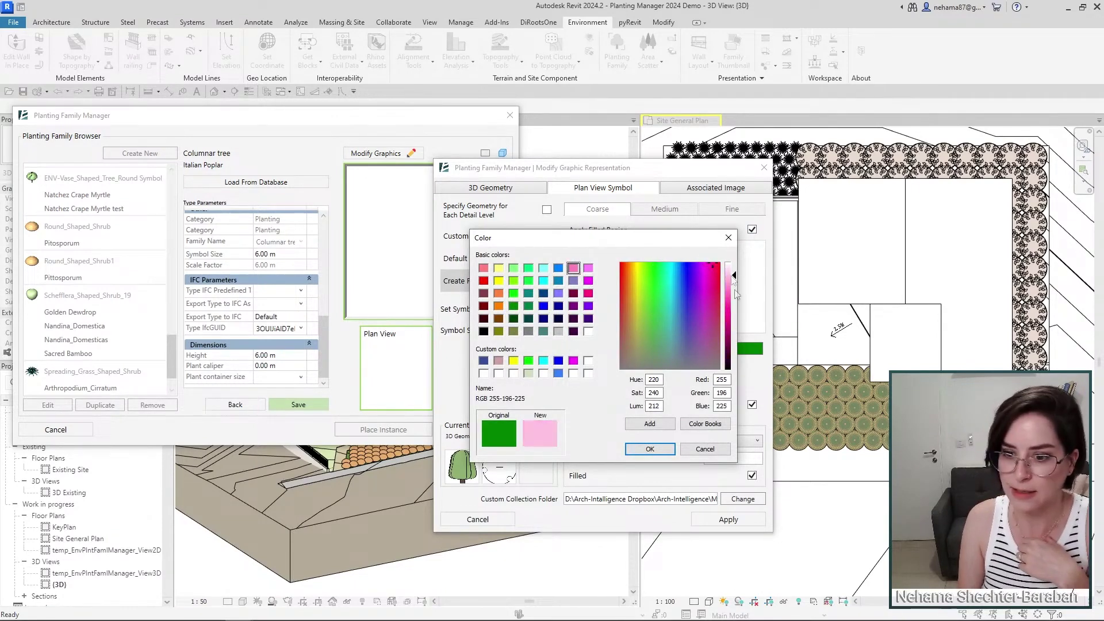
pyautogui.click(668, 447)
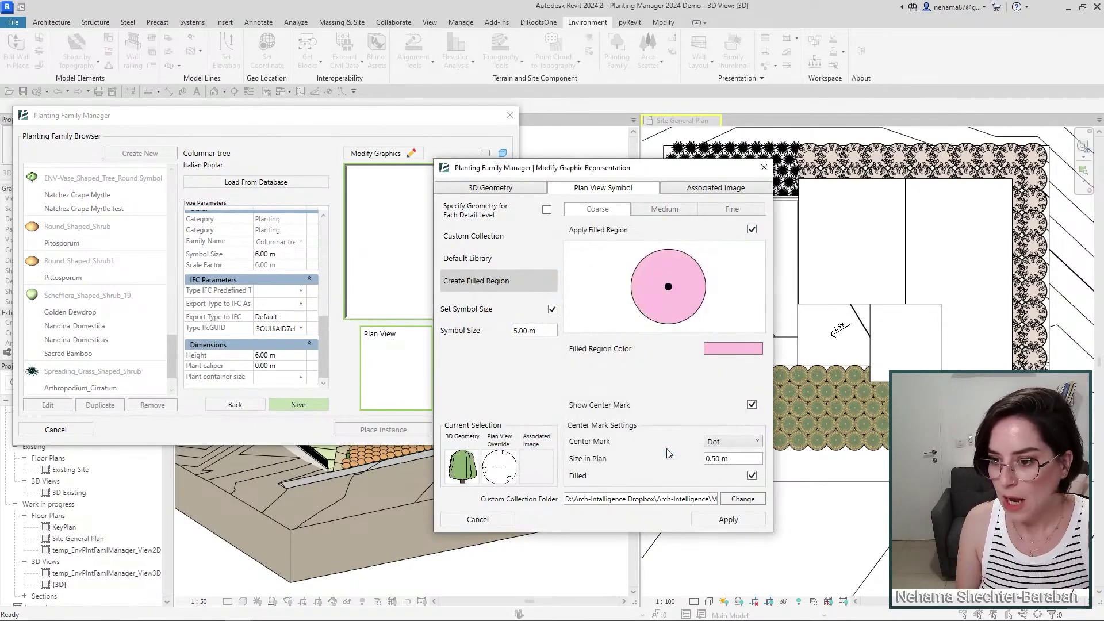
# Change the filled region's center mark style to Crossed and turn off the center mark display.
pyautogui.click(731, 440)
pyautogui.click(728, 472)
pyautogui.click(739, 448)
pyautogui.click(735, 482)
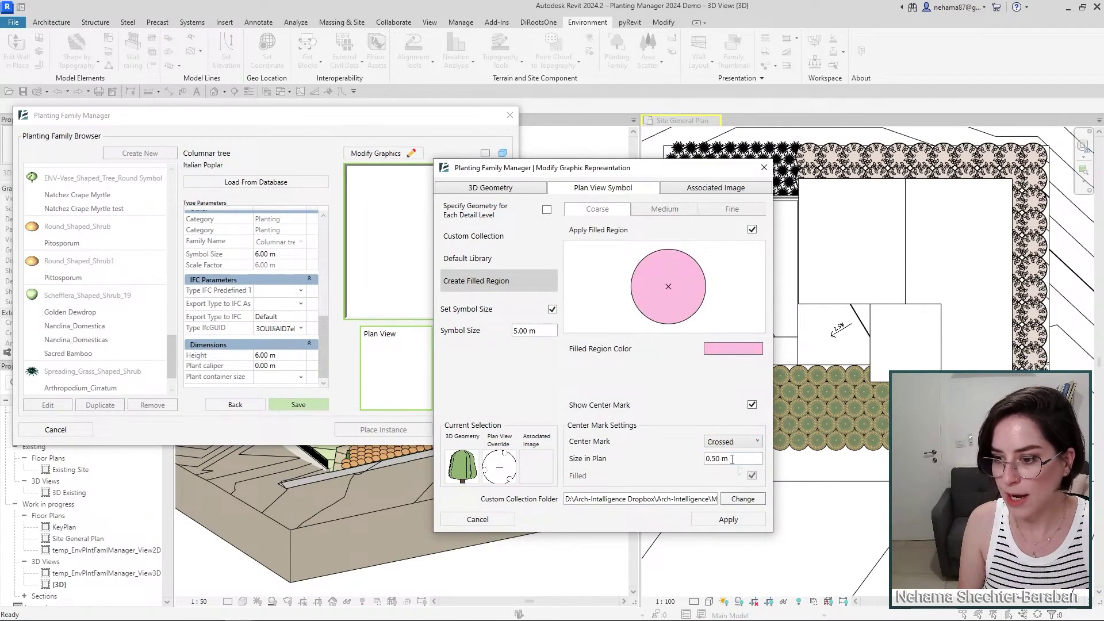
pyautogui.click(752, 405)
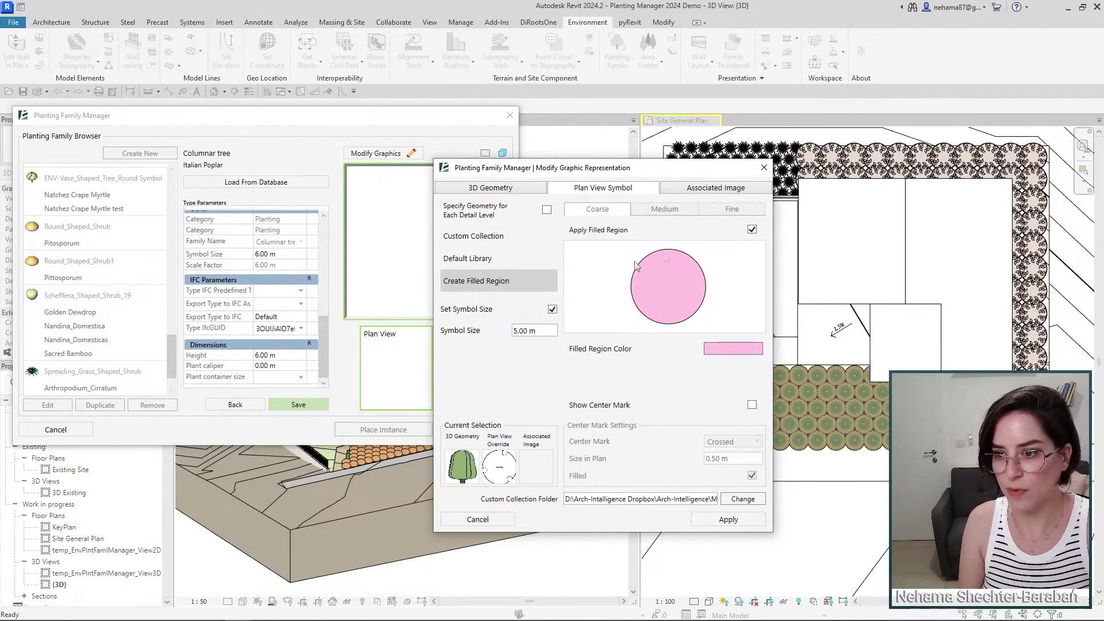
# Create a new associated image parameter named Image Plant for the family.
pyautogui.click(696, 189)
pyautogui.click(599, 192)
pyautogui.click(713, 197)
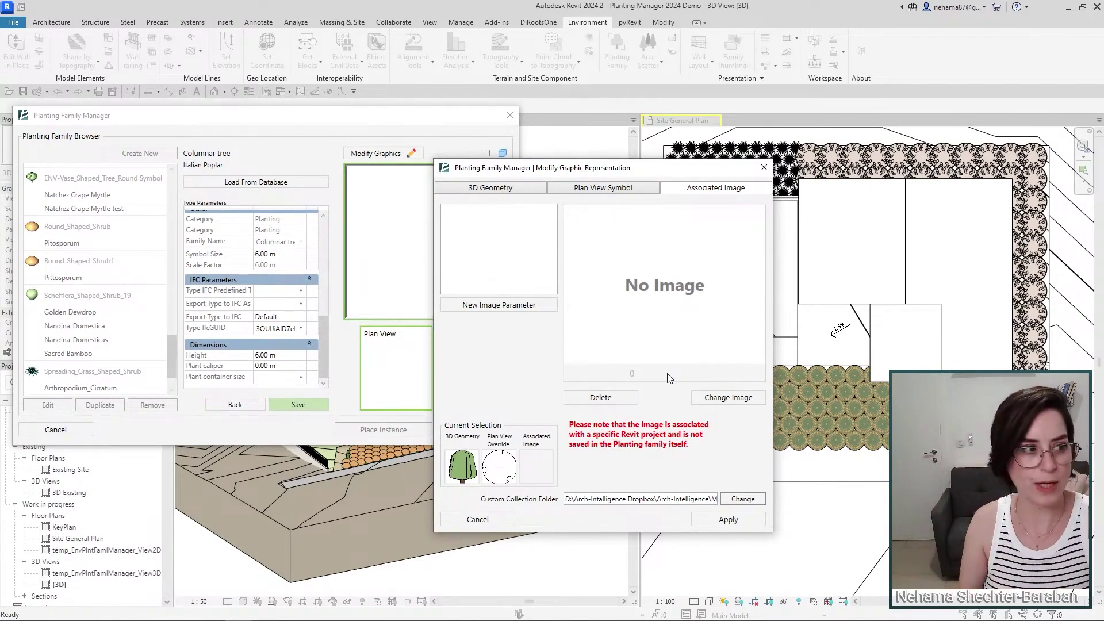
pyautogui.click(501, 306)
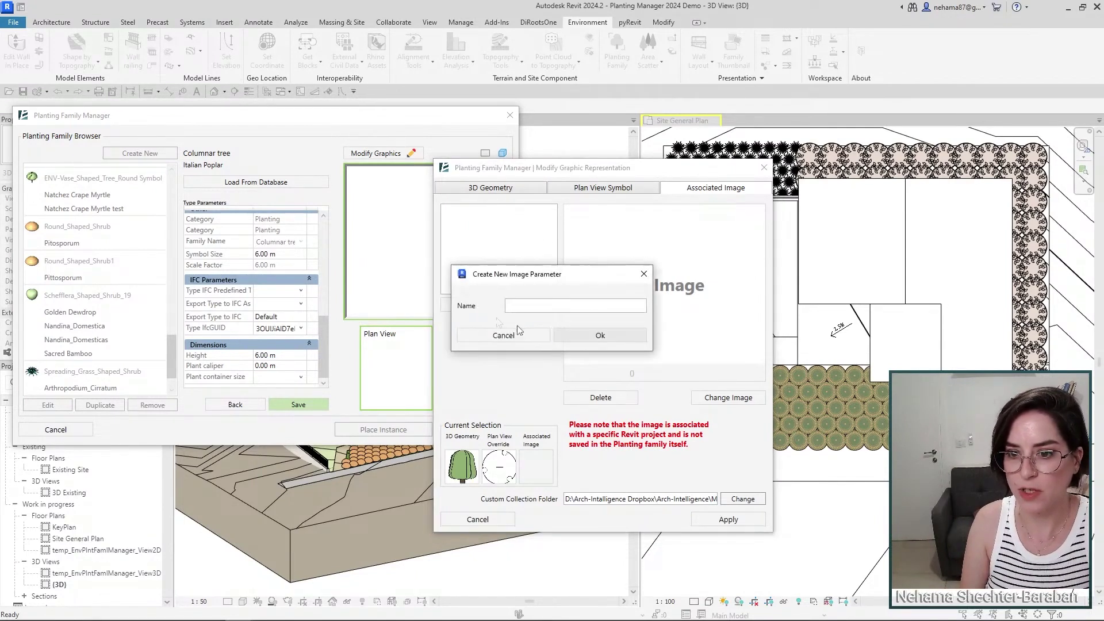
pyautogui.write('Image Plant')
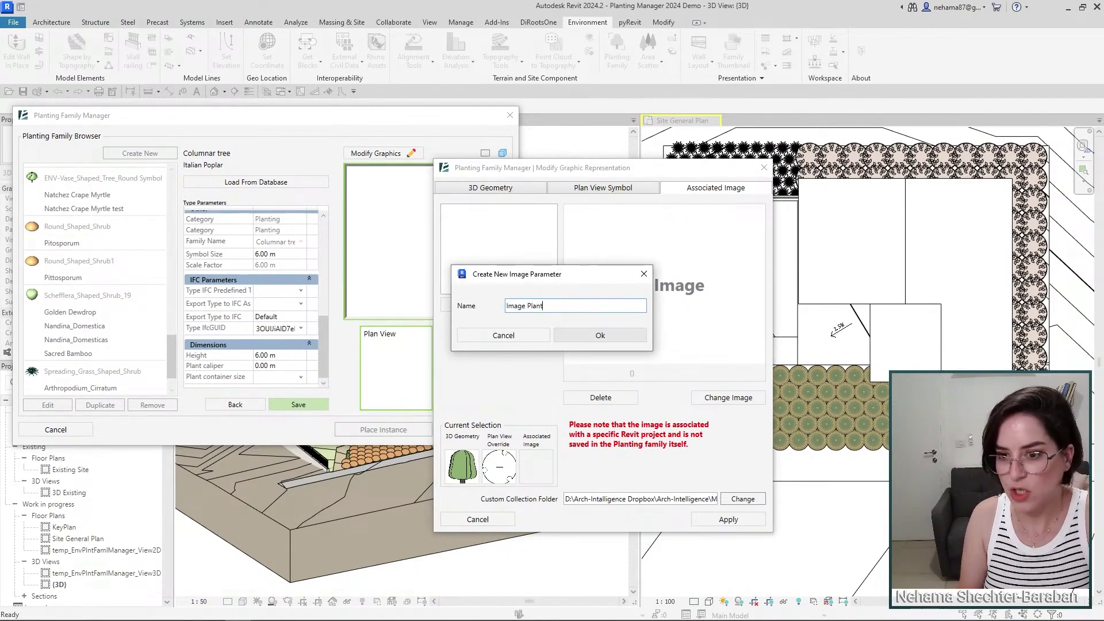
pyautogui.click(600, 335)
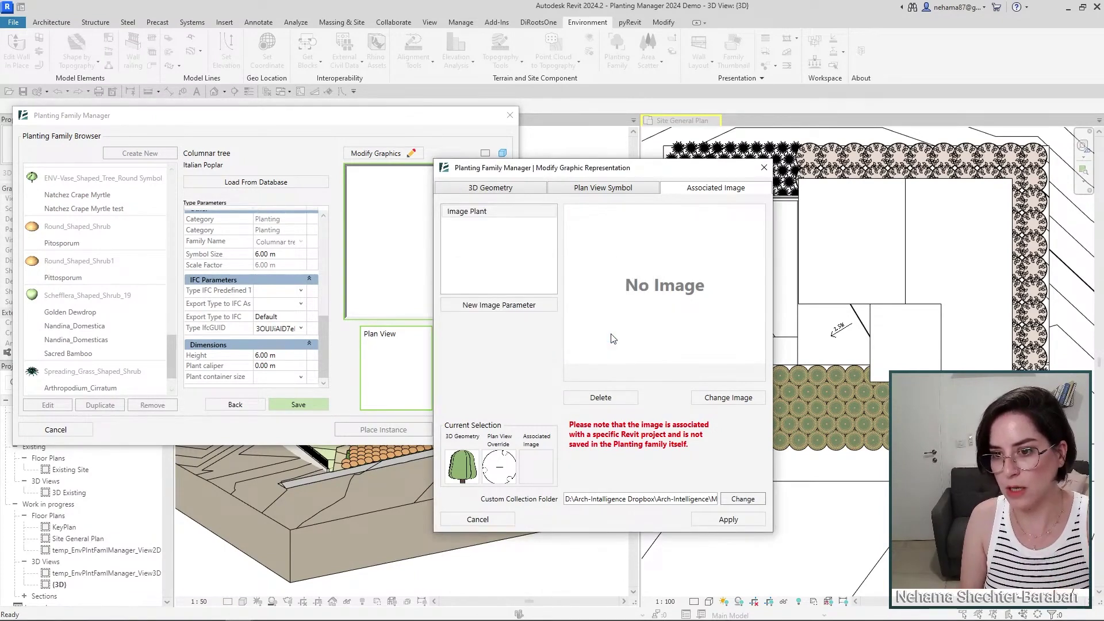
# Assign the Italian Poplar picture to the Image Plant parameter and apply the graphic representation to the family.
pyautogui.click(488, 214)
pyautogui.click(719, 399)
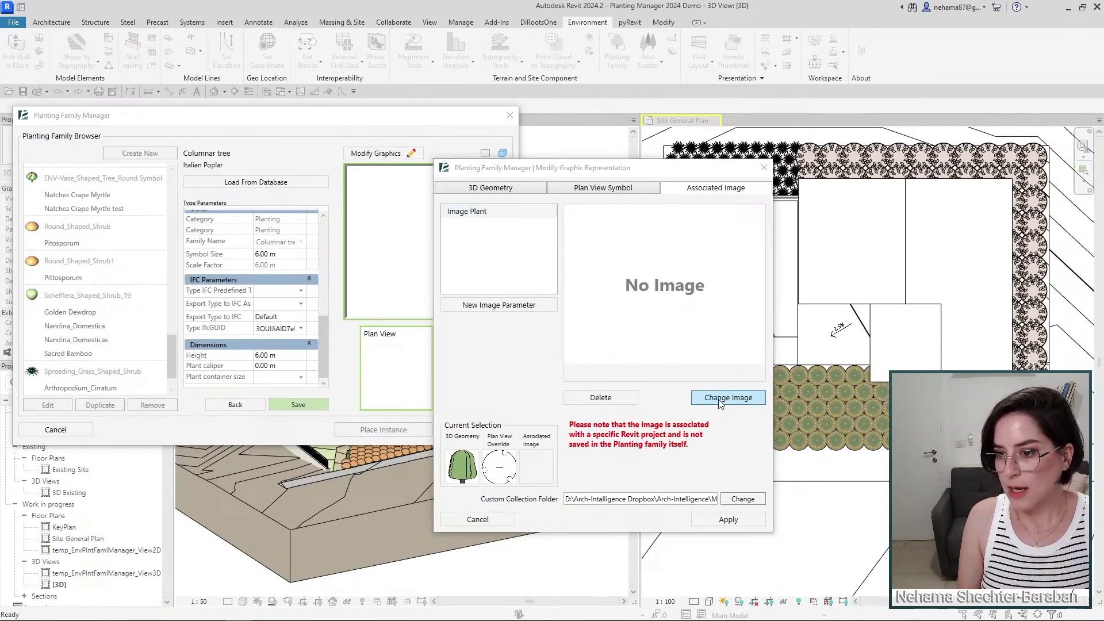
pyautogui.click(701, 377)
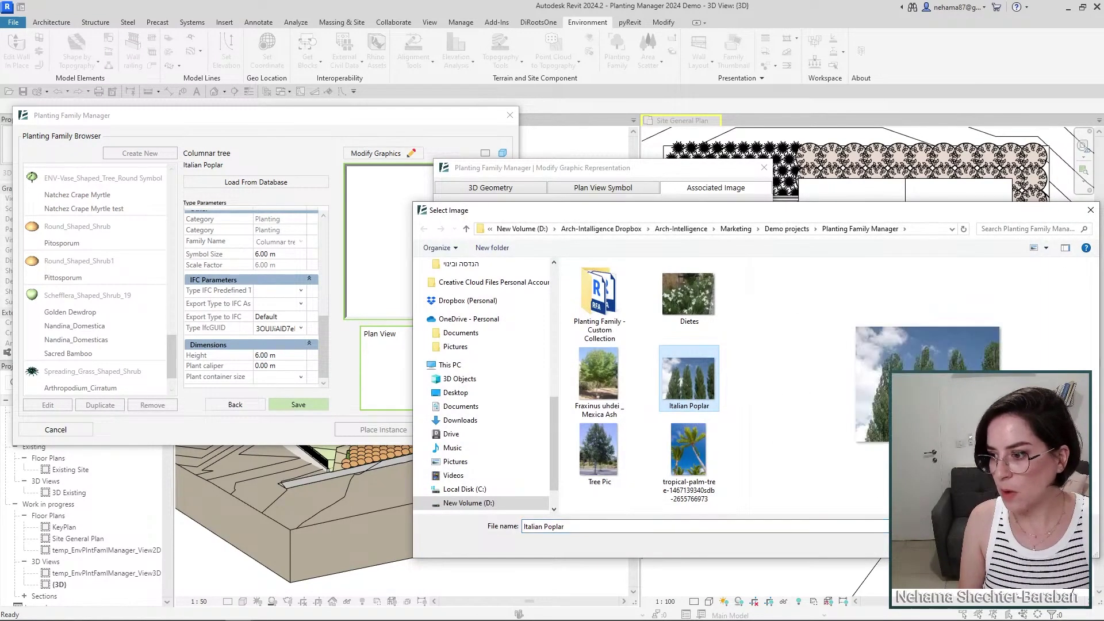
pyautogui.press('Return')
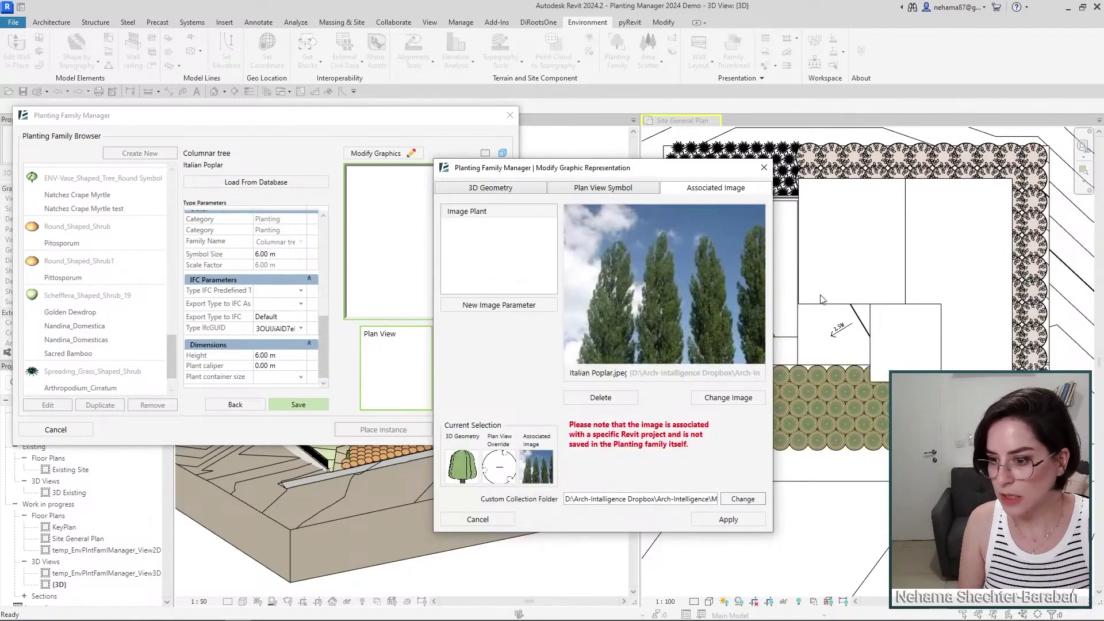
pyautogui.click(728, 519)
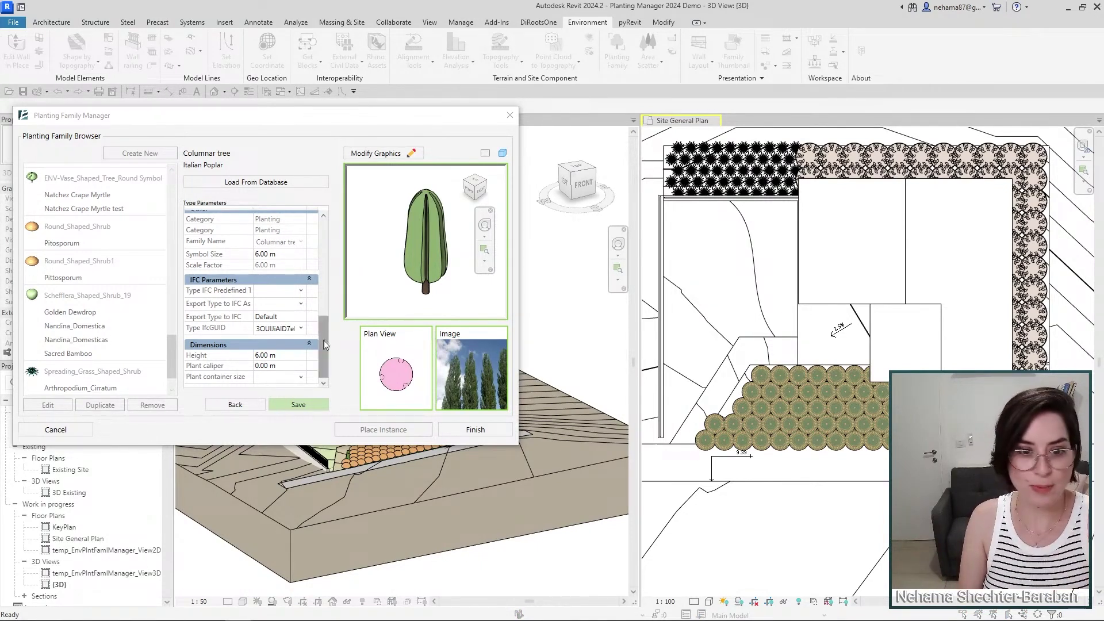
# Set the Italian Poplar type's height to 15 m and its symbol size to 7 m.
pyautogui.moveTo(277, 355); pyautogui.dragTo(245, 360)
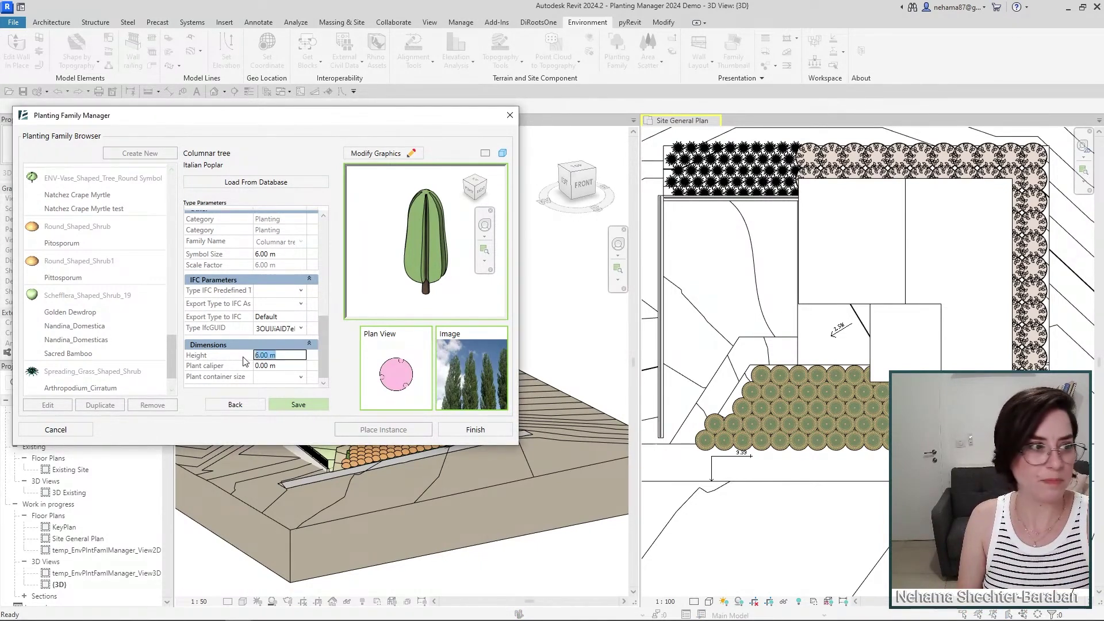
pyautogui.write('15')
pyautogui.click(276, 254)
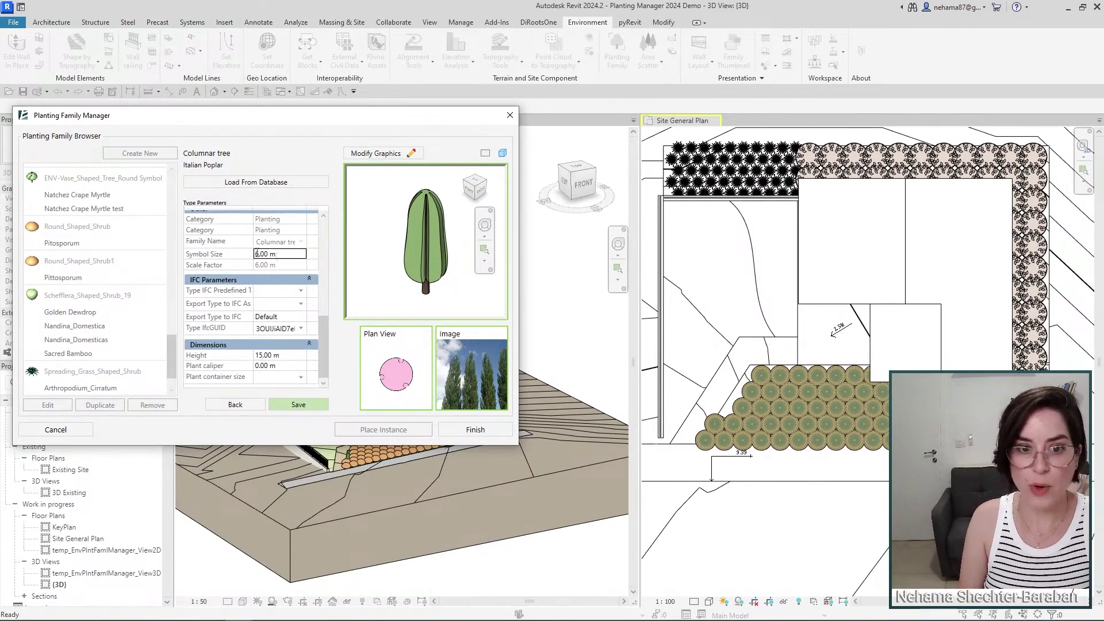
pyautogui.moveTo(275, 255); pyautogui.dragTo(251, 256)
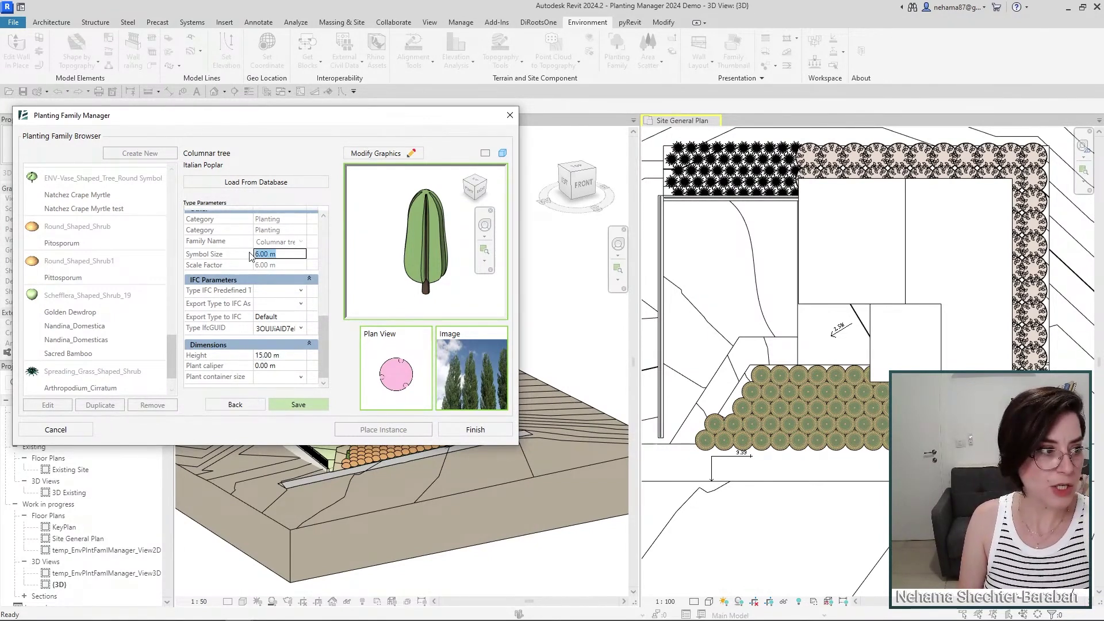
pyautogui.write('7')
# Review the Italian Poplar type's additional planting parameters, including botanical name, classification, caliper and container size.
pyautogui.scroll(1, 323, 334)
pyautogui.moveTo(329, 349); pyautogui.dragTo(332, 311)
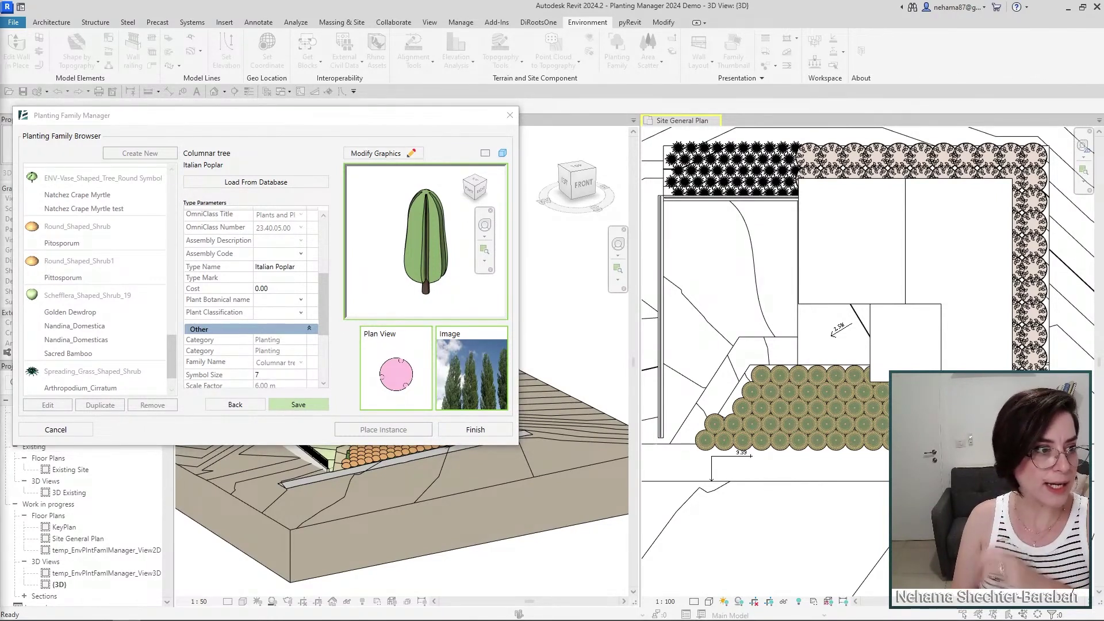
pyautogui.click(270, 300)
pyautogui.scroll(-5, 272, 309)
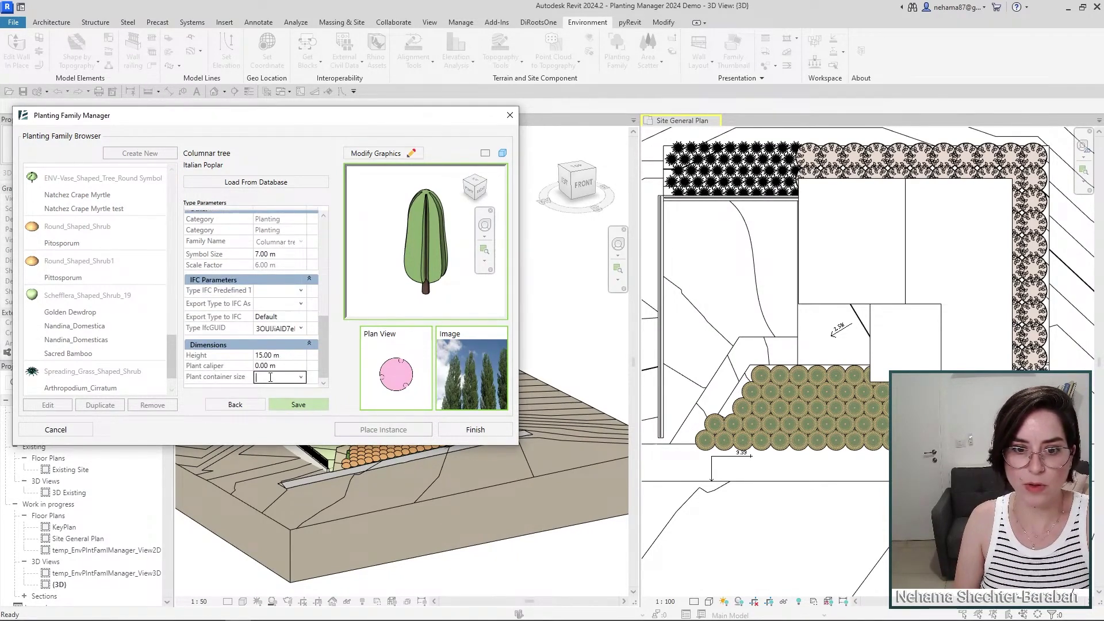
pyautogui.click(253, 366)
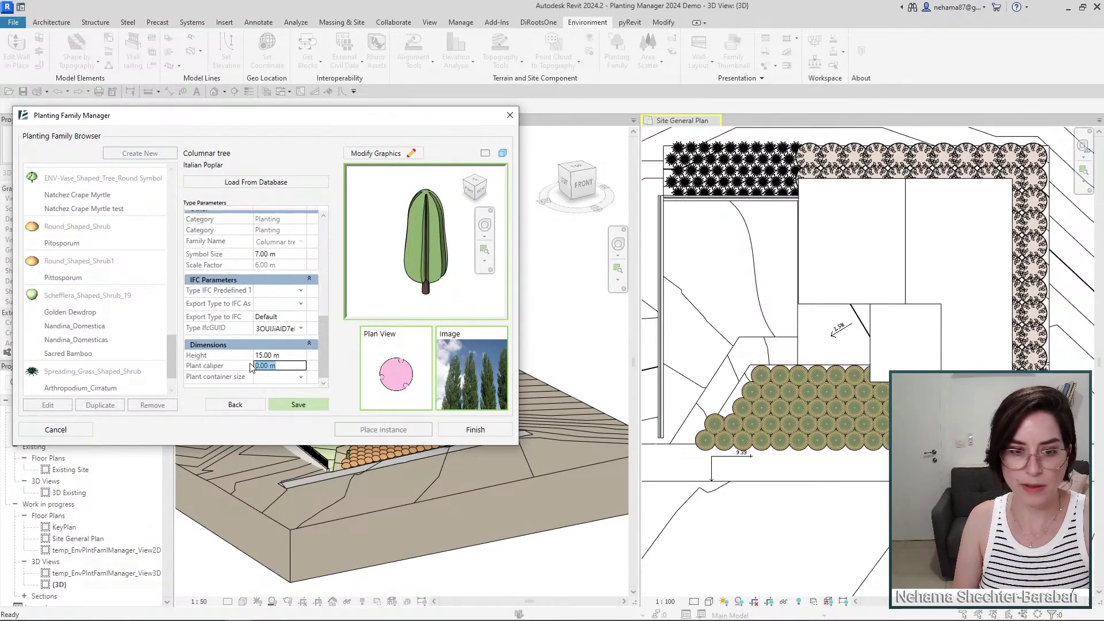
pyautogui.scroll(5, 268, 344)
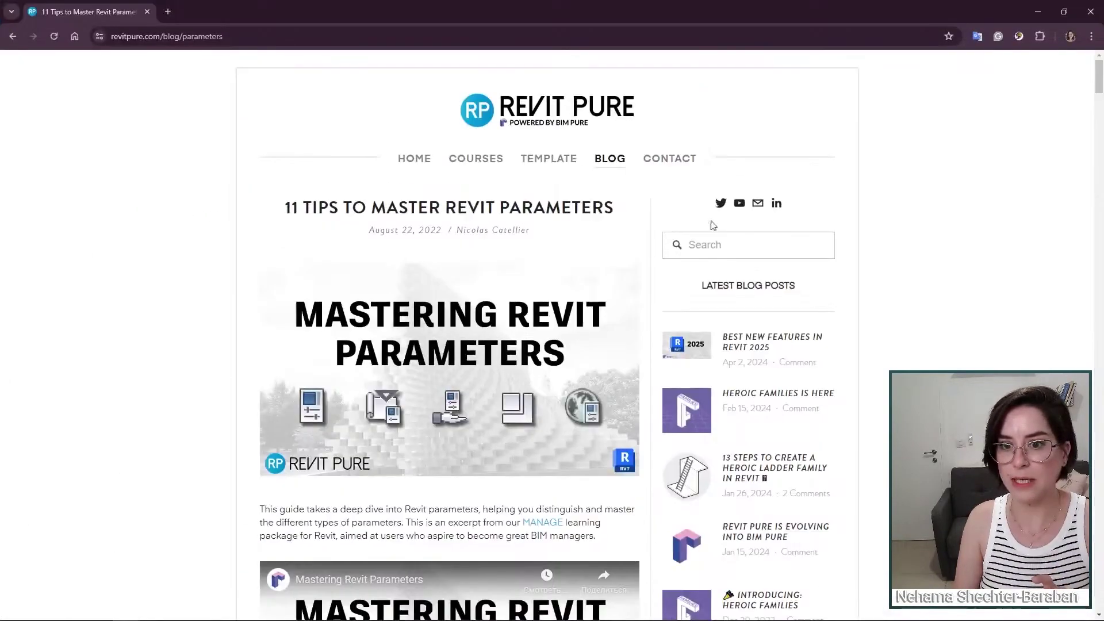
# Read through the Revit Pure article on mastering Revit parameters in the browser, including the sections on shared parameters.
pyautogui.scroll(-5, 179, 343)
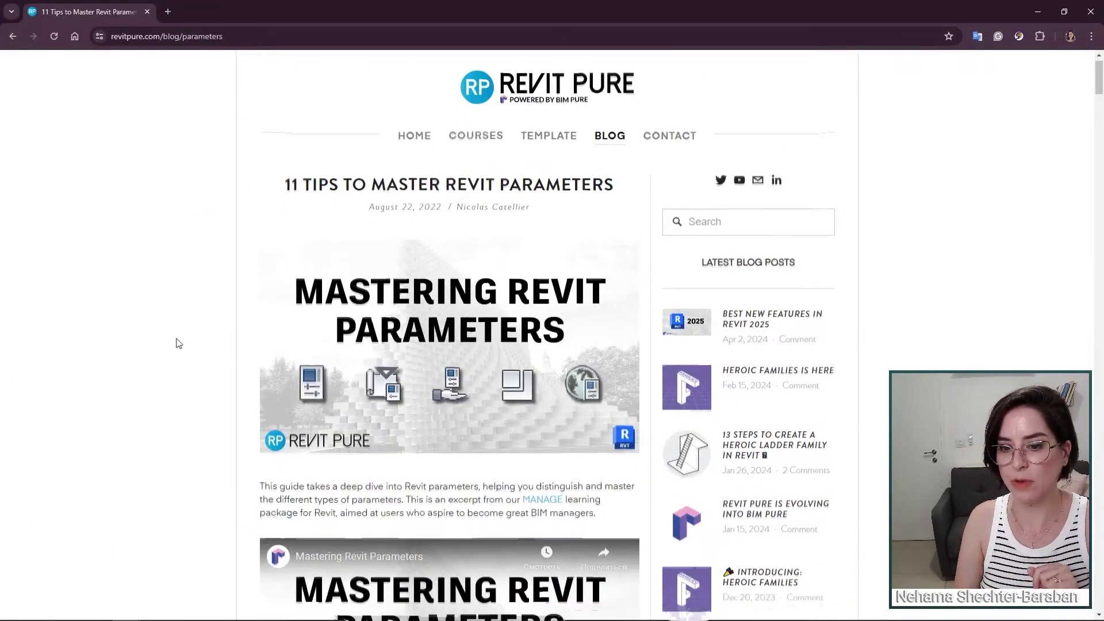
pyautogui.scroll(-15, 178, 344)
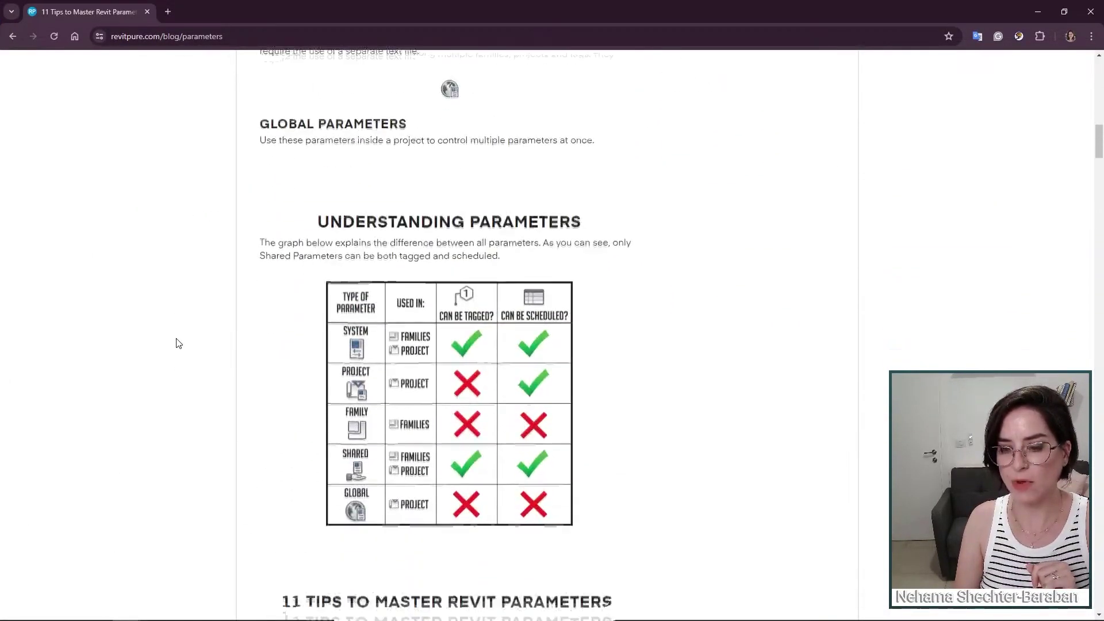
pyautogui.scroll(-5, 178, 343)
pyautogui.scroll(-3, 174, 387)
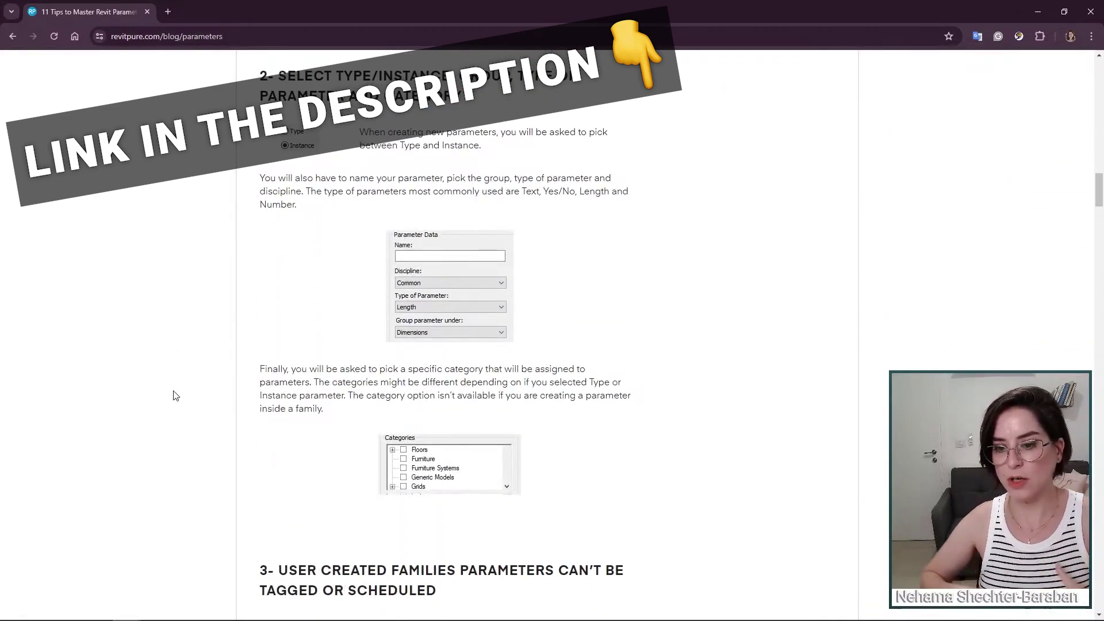
pyautogui.scroll(-12, 176, 395)
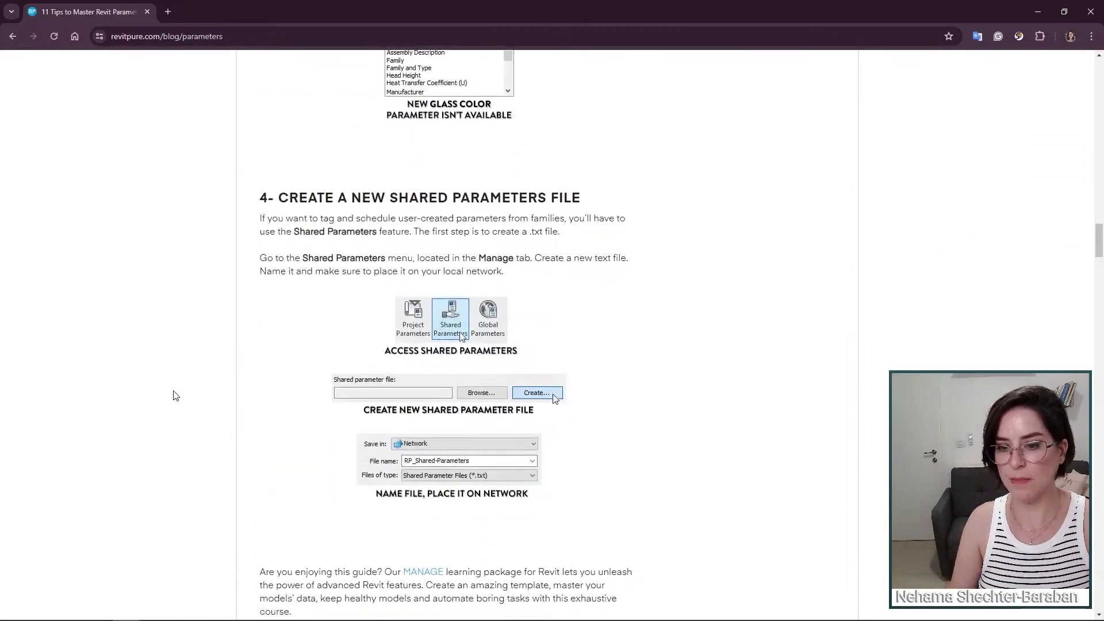
pyautogui.scroll(-15, 176, 396)
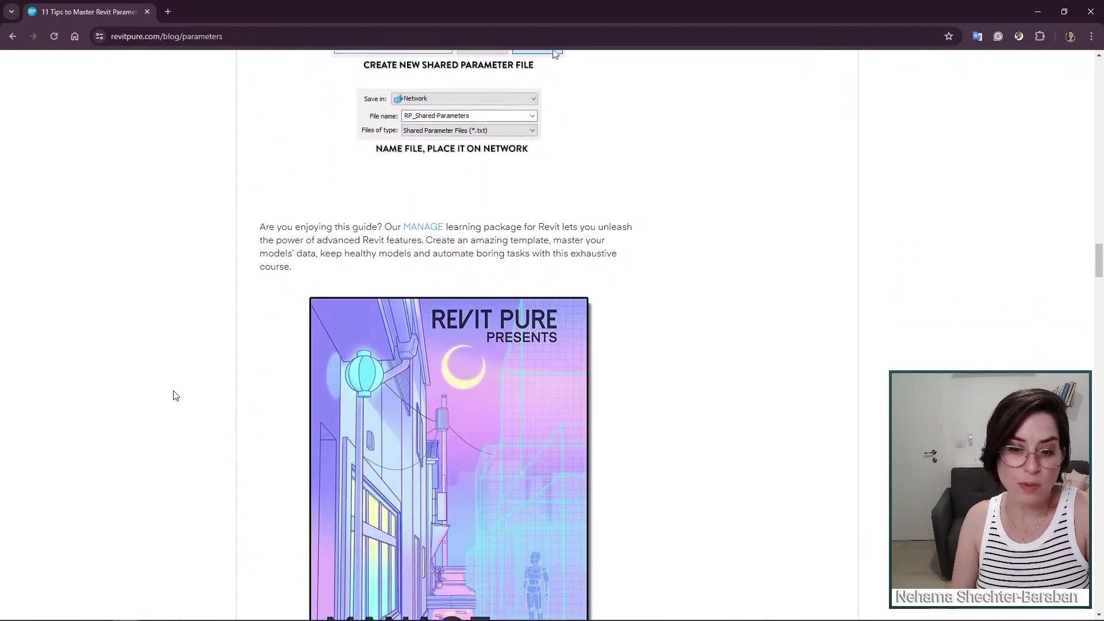
pyautogui.scroll(-7, 175, 403)
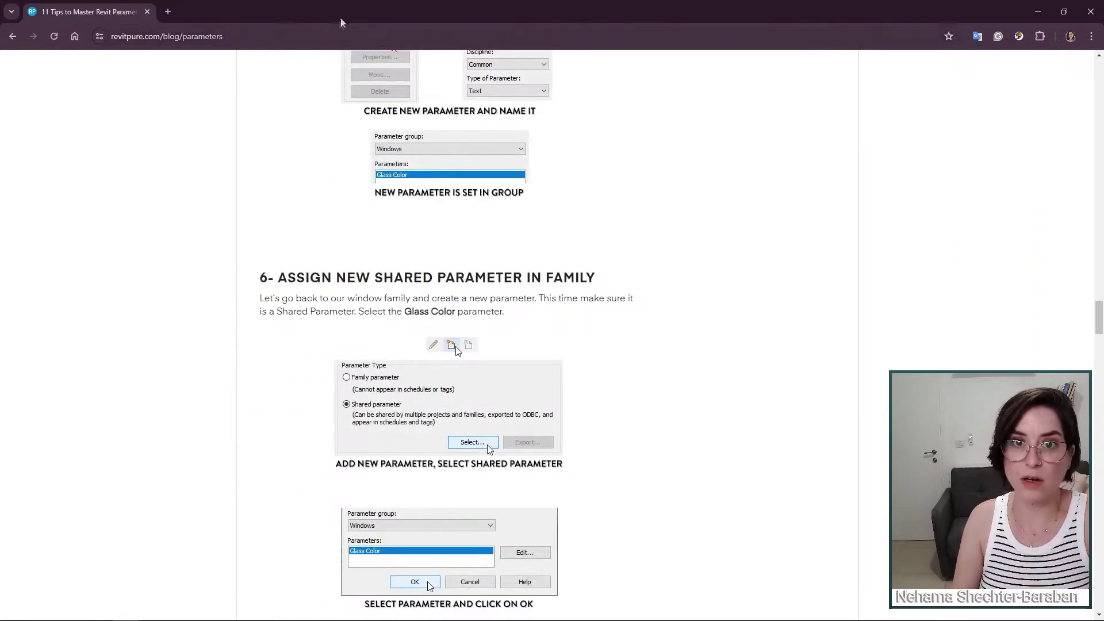
# Switch back to Revit, set the Italian Poplar type's plant caliper to 1 m and save the type.
pyautogui.click(1041, 12)
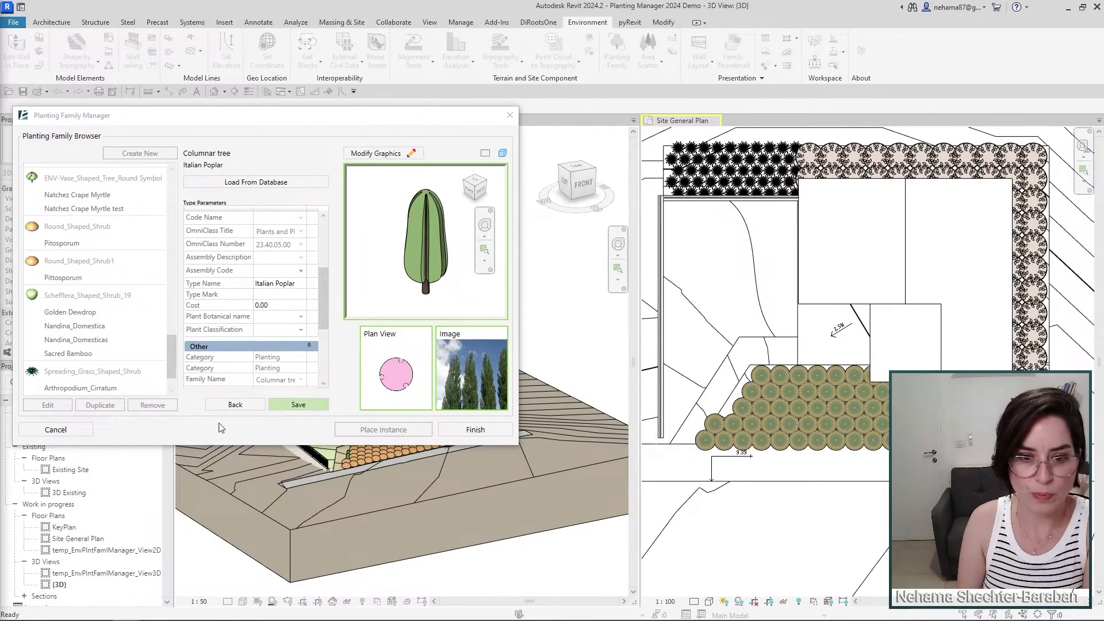
pyautogui.scroll(-5, 332, 295)
pyautogui.click(280, 366)
pyautogui.write('1')
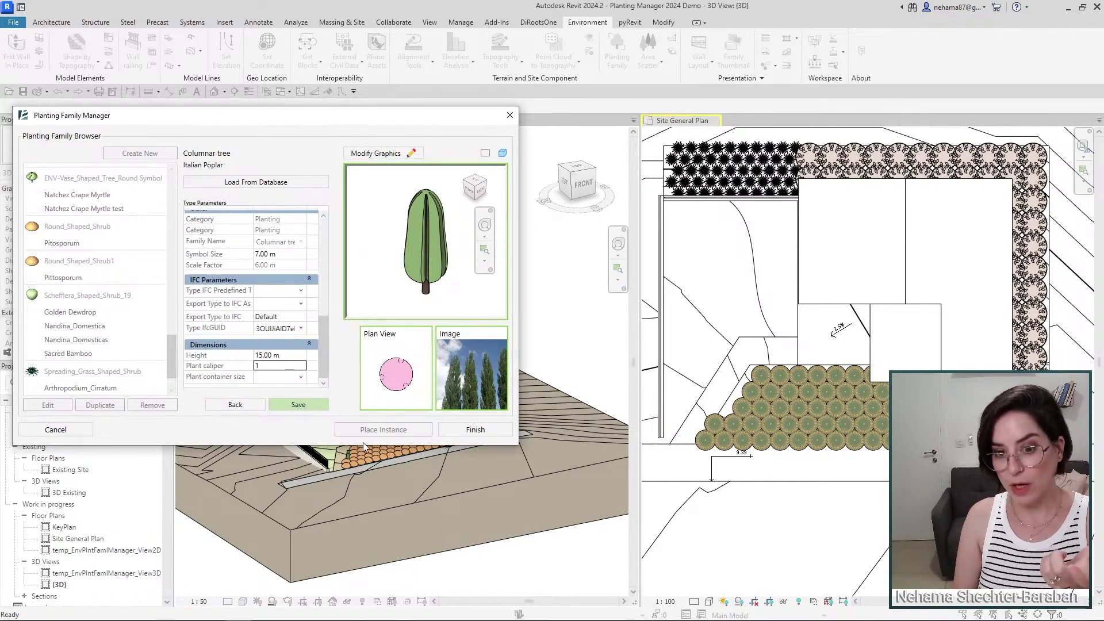
pyautogui.click(314, 406)
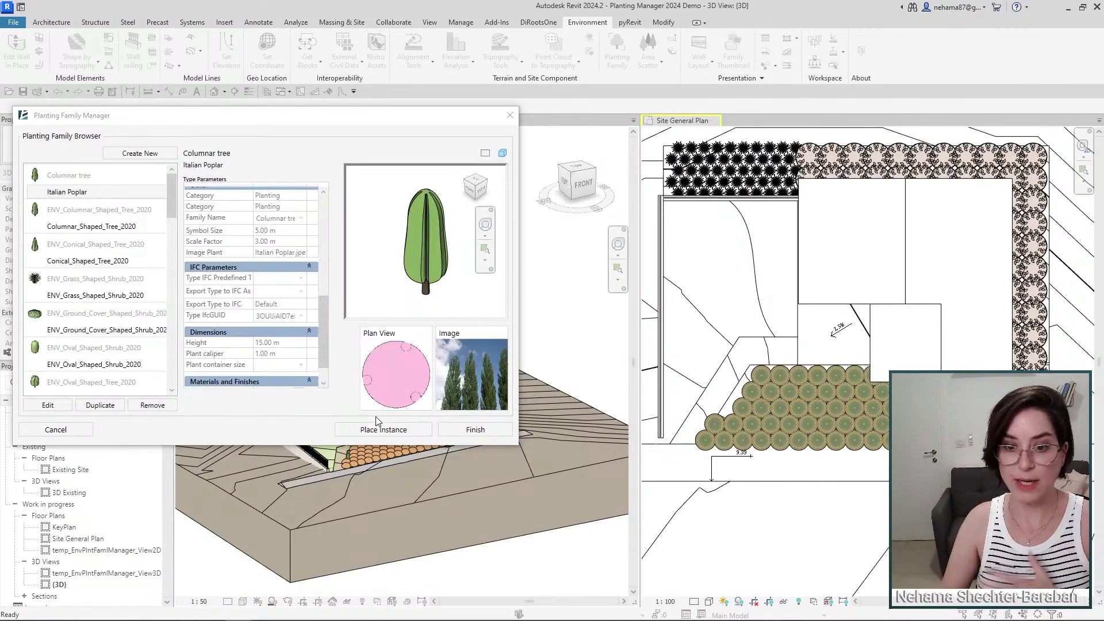
# Place Italian Poplar instances in the Site General Plan along the planted strips behind and beside the house.
pyautogui.moveTo(293, 123); pyautogui.dragTo(310, 72)
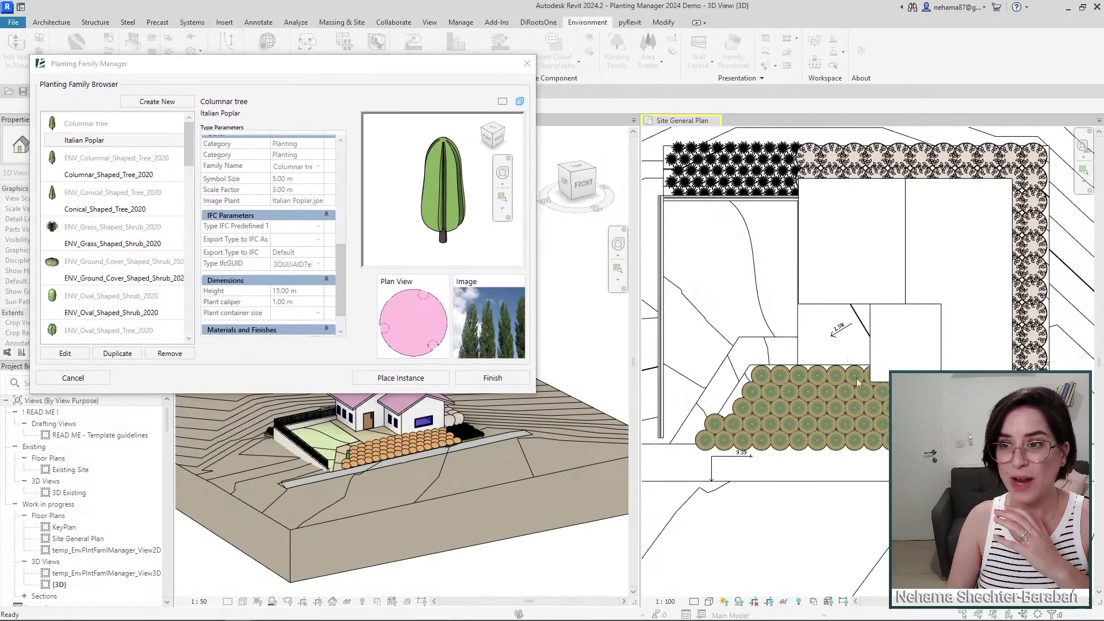
pyautogui.click(841, 521)
pyautogui.scroll(-2, 841, 521)
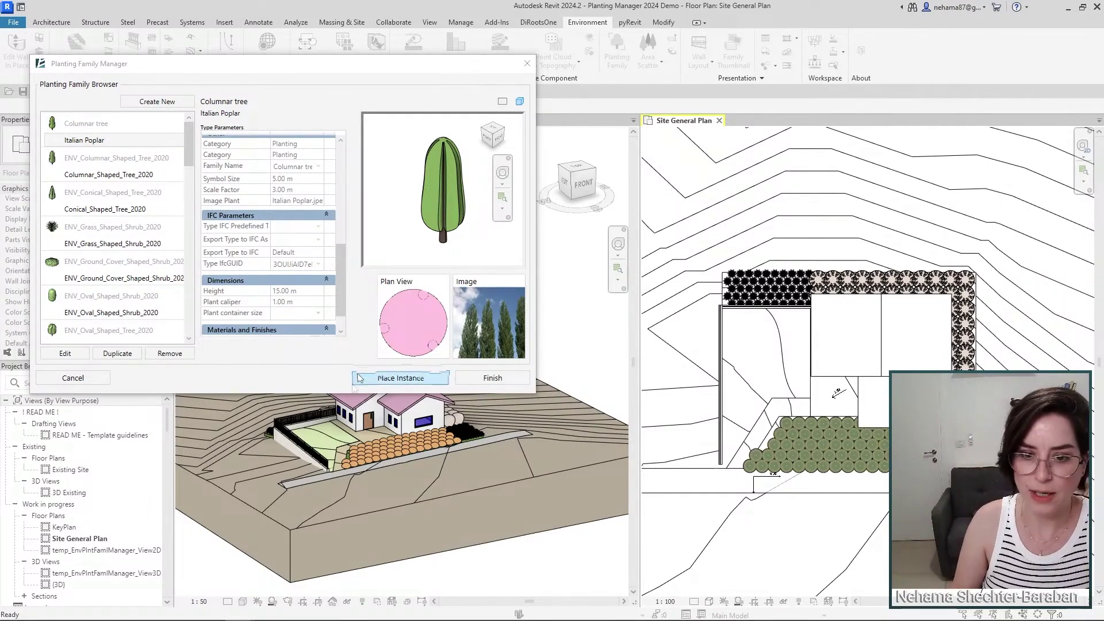
pyautogui.click(401, 378)
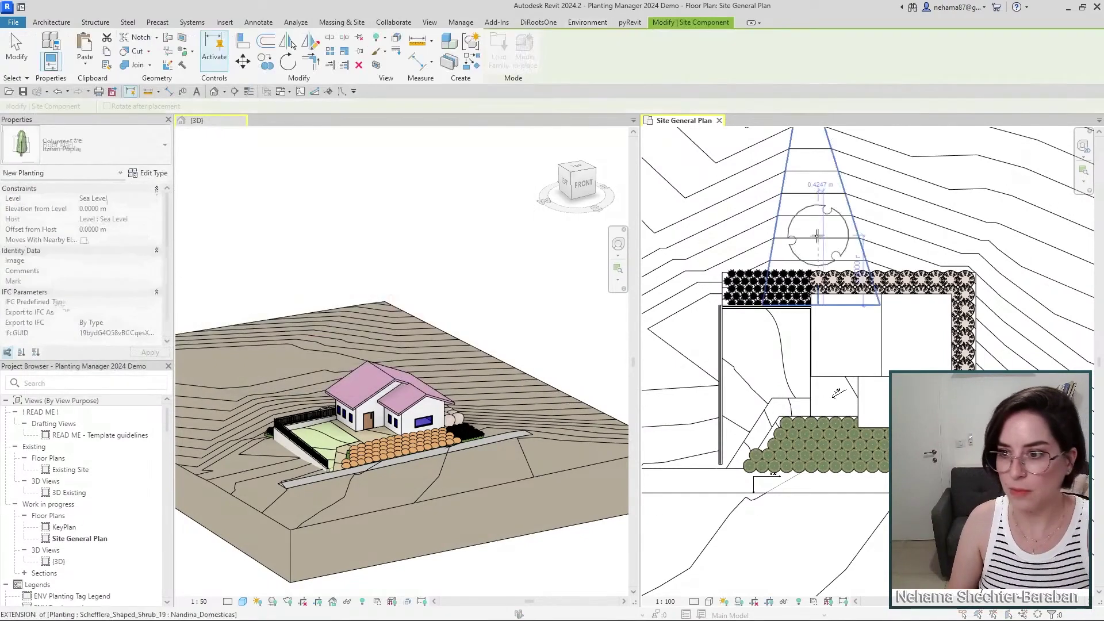
pyautogui.click(731, 253)
pyautogui.click(817, 253)
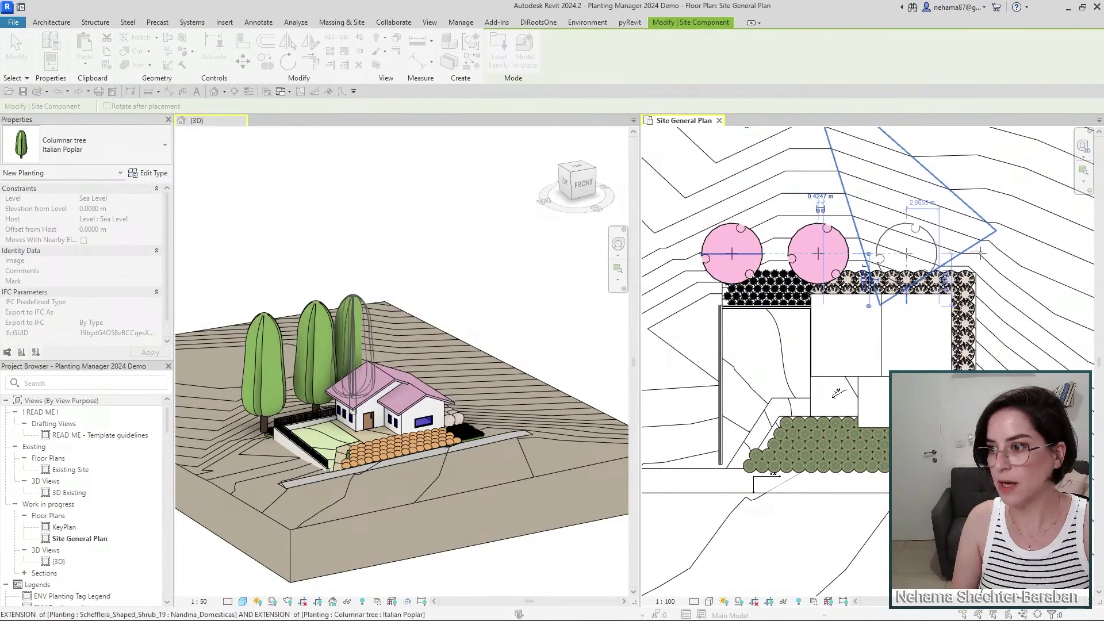
pyautogui.click(906, 253)
pyautogui.click(995, 260)
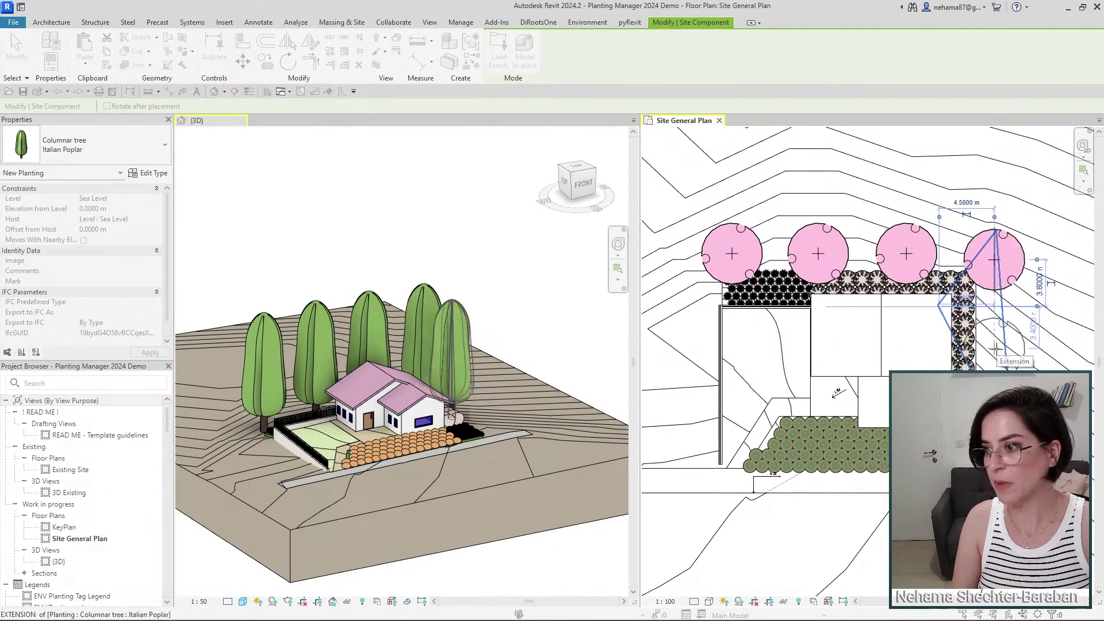
pyautogui.click(1003, 345)
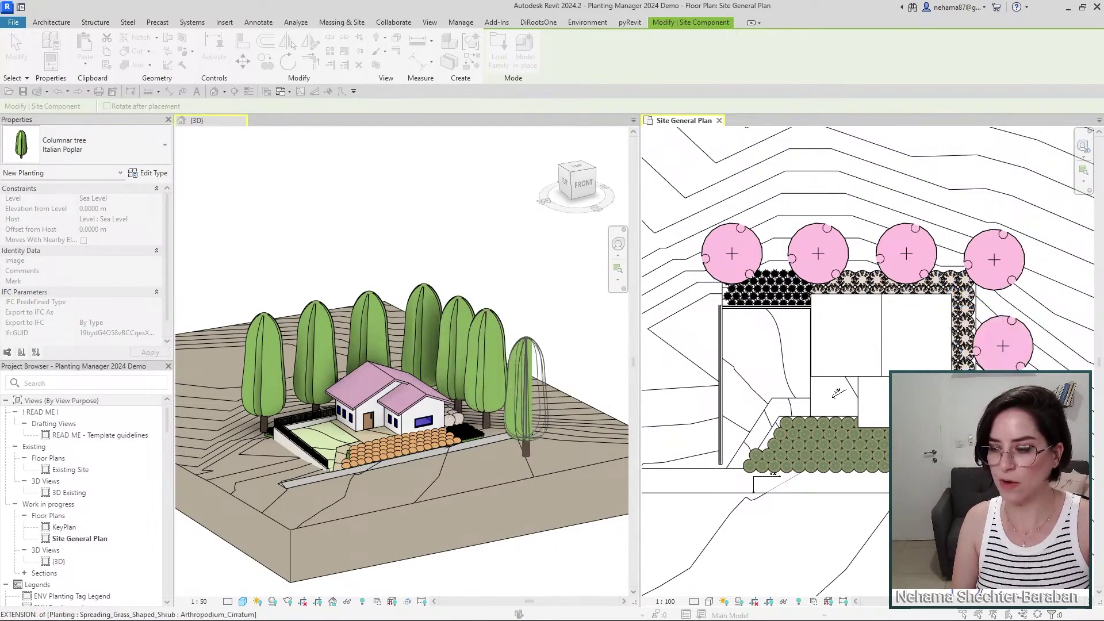
pyautogui.press('Escape')
pyautogui.press('Escape')
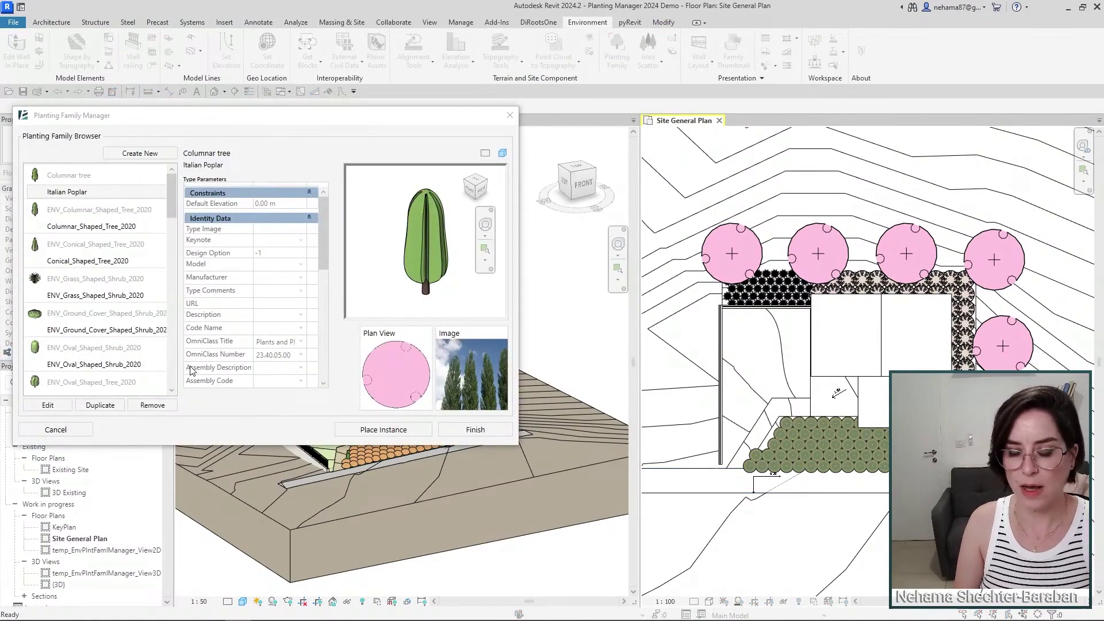
# Edit the Italian Poplar type in the Planting Family Manager, setting its height to 12 m, and save it.
pyautogui.moveTo(311, 118); pyautogui.dragTo(674, 54)
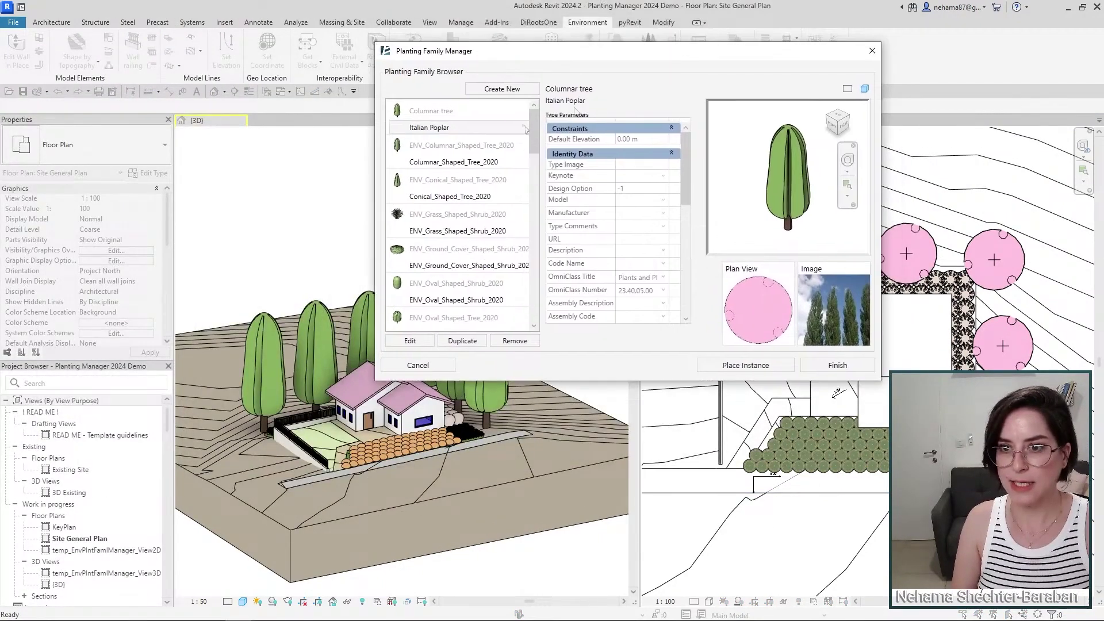
pyautogui.click(410, 340)
pyautogui.moveTo(688, 205); pyautogui.dragTo(688, 308)
pyautogui.click(616, 252)
pyautogui.write('12')
pyautogui.click(658, 342)
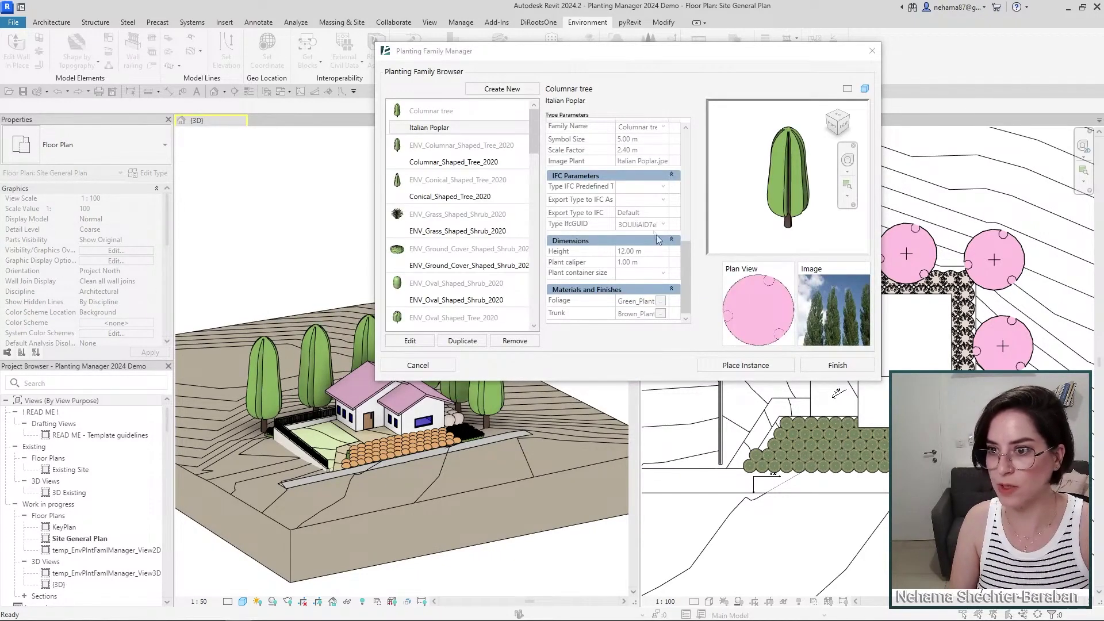
# Set the Italian Poplar type's symbol size to 4 m, save it and finish the Planting Family Manager session.
pyautogui.click(410, 341)
pyautogui.scroll(2, 649, 213)
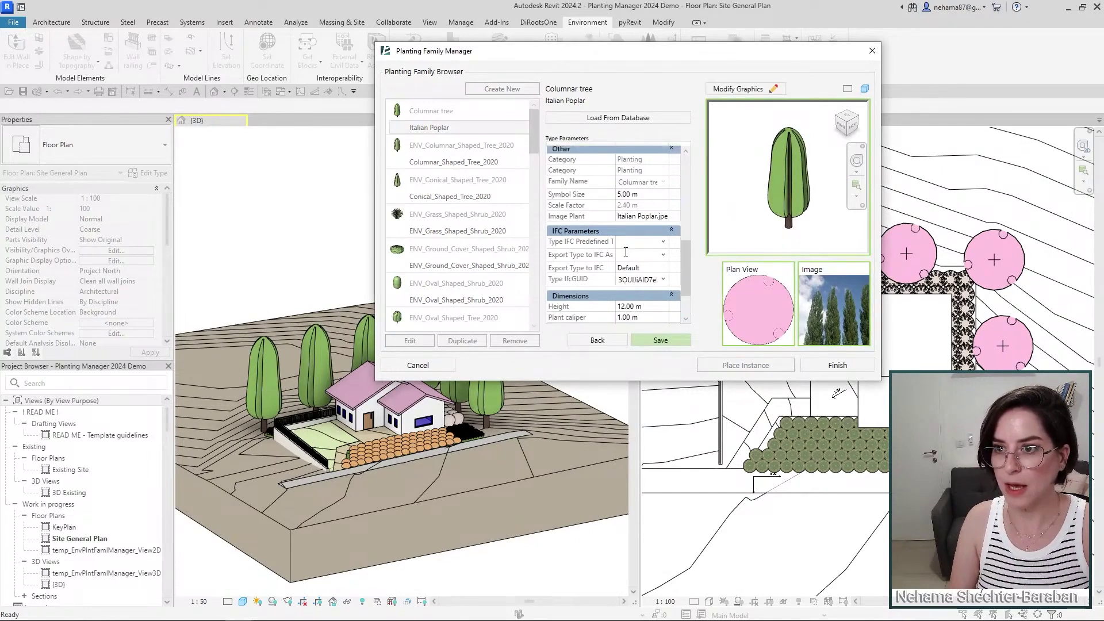
pyautogui.click(619, 195)
pyautogui.write('4')
pyautogui.click(660, 342)
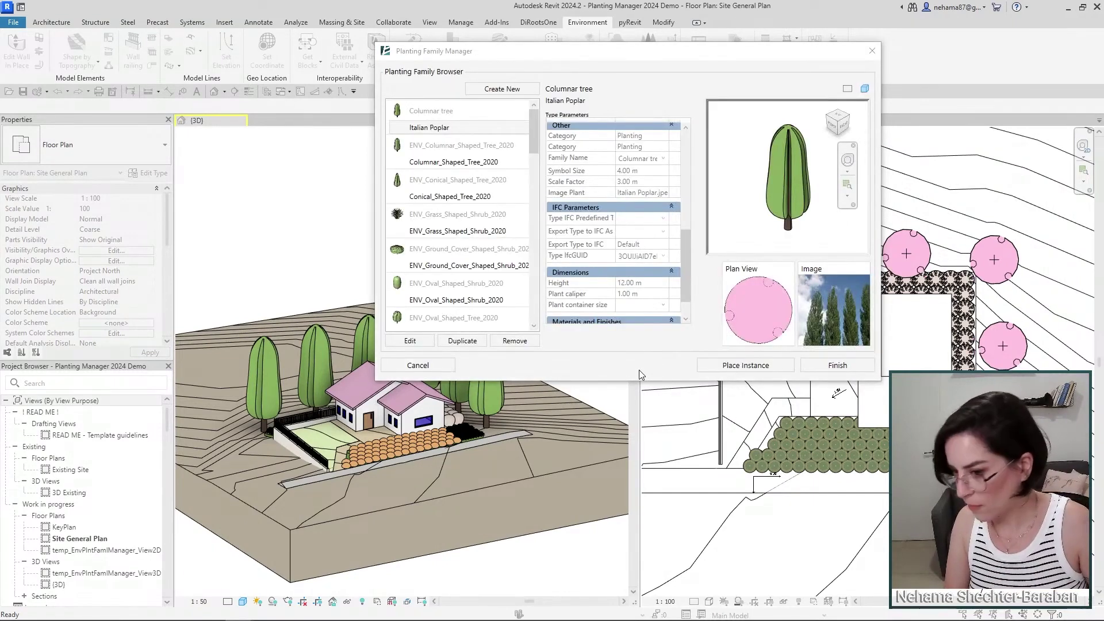
pyautogui.click(825, 366)
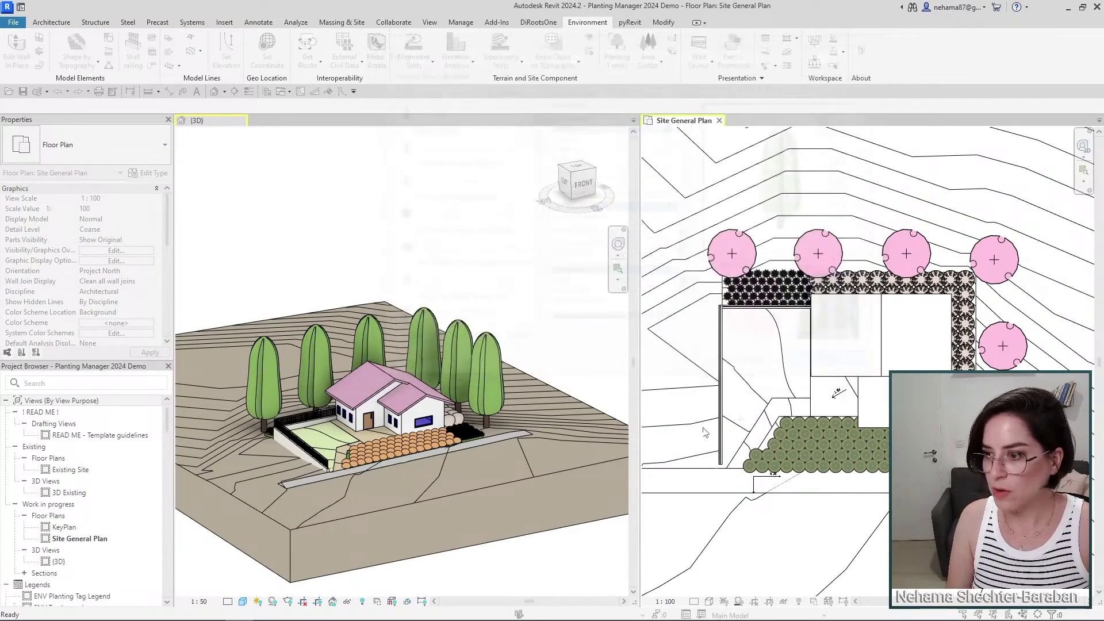
# Examine the type properties of a placed Italian Poplar in the 3D view, including dimensions, identity data and symbol size.
pyautogui.click(498, 345)
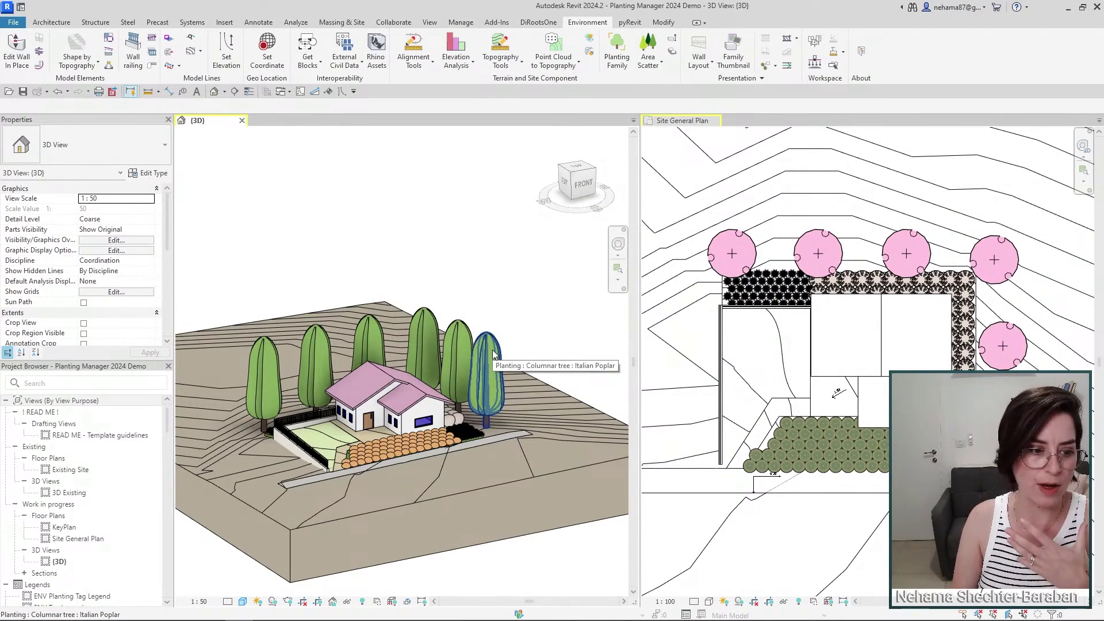
pyautogui.click(493, 353)
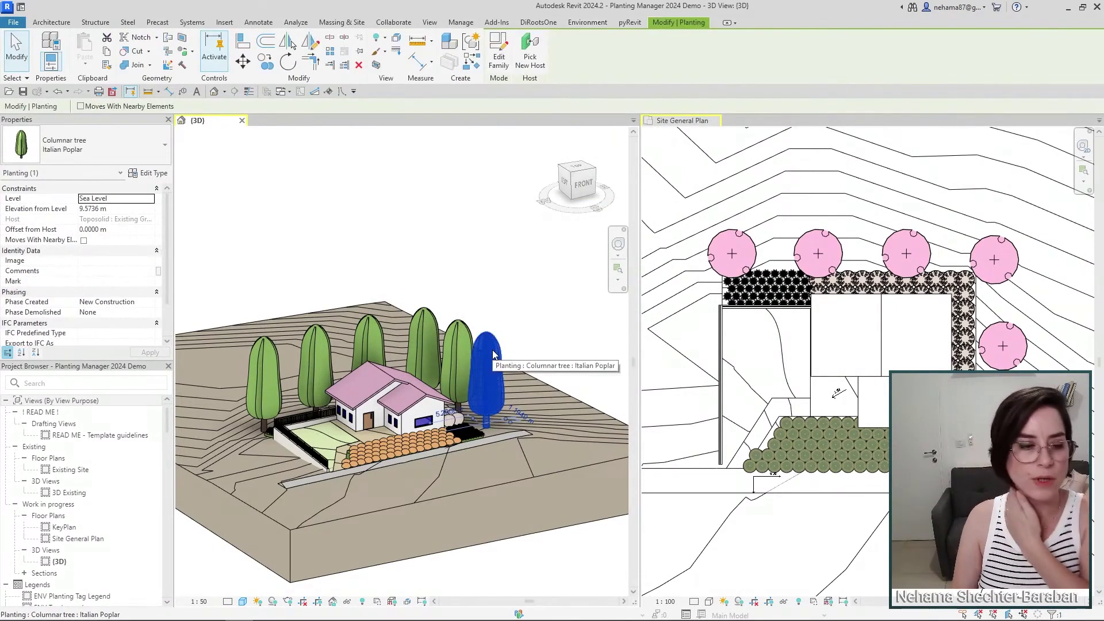
pyautogui.click(148, 173)
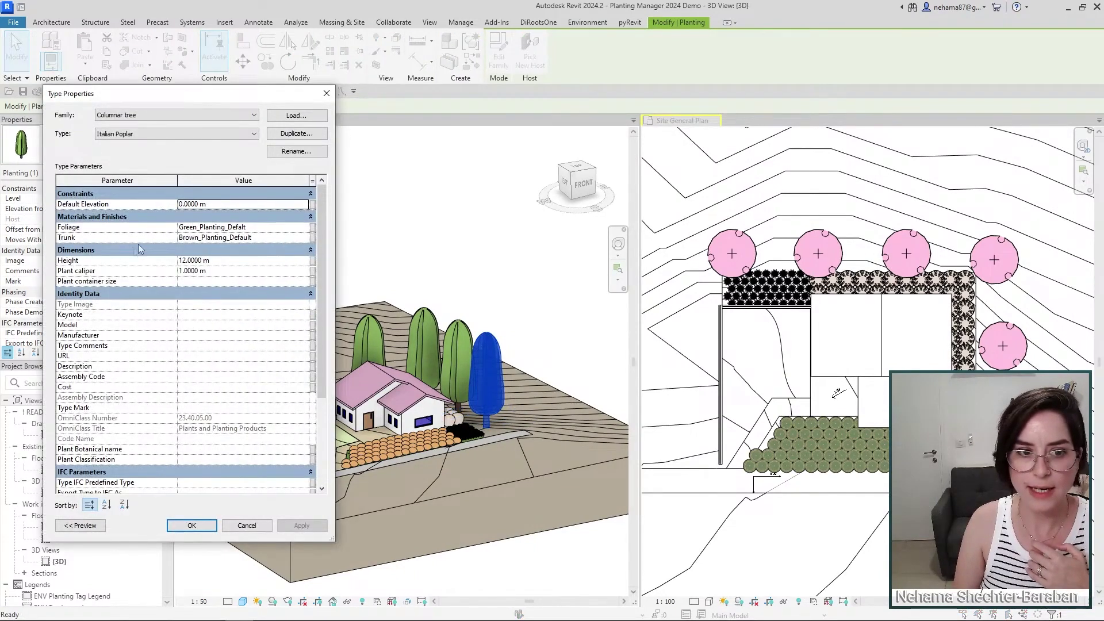
pyautogui.scroll(-3, 190, 368)
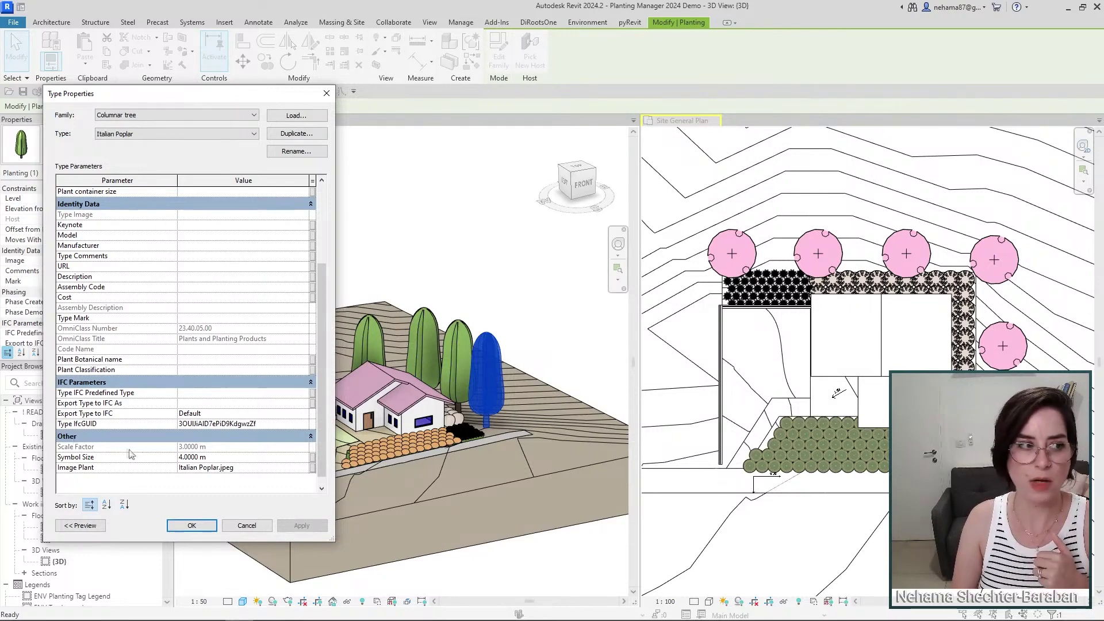
pyautogui.scroll(3, 176, 399)
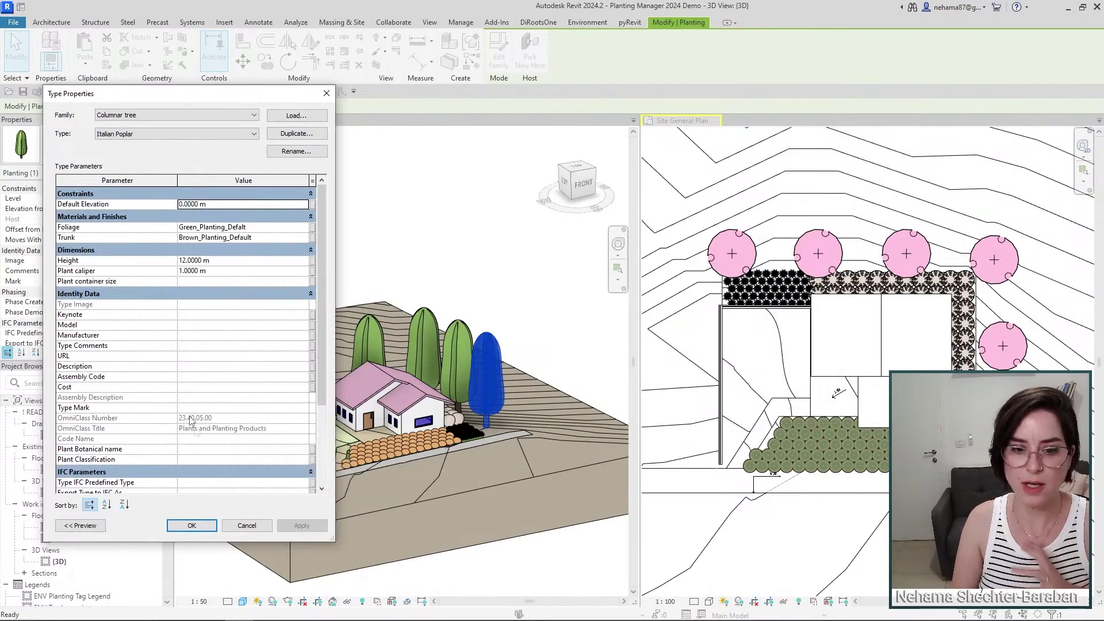
pyautogui.scroll(-3, 197, 434)
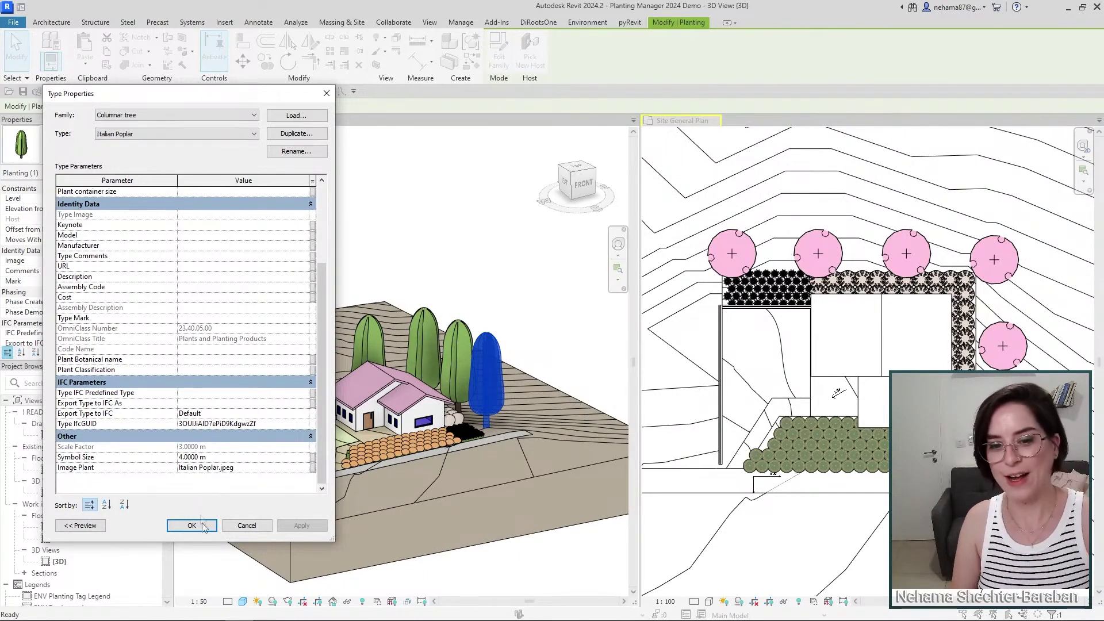
pyautogui.click(246, 525)
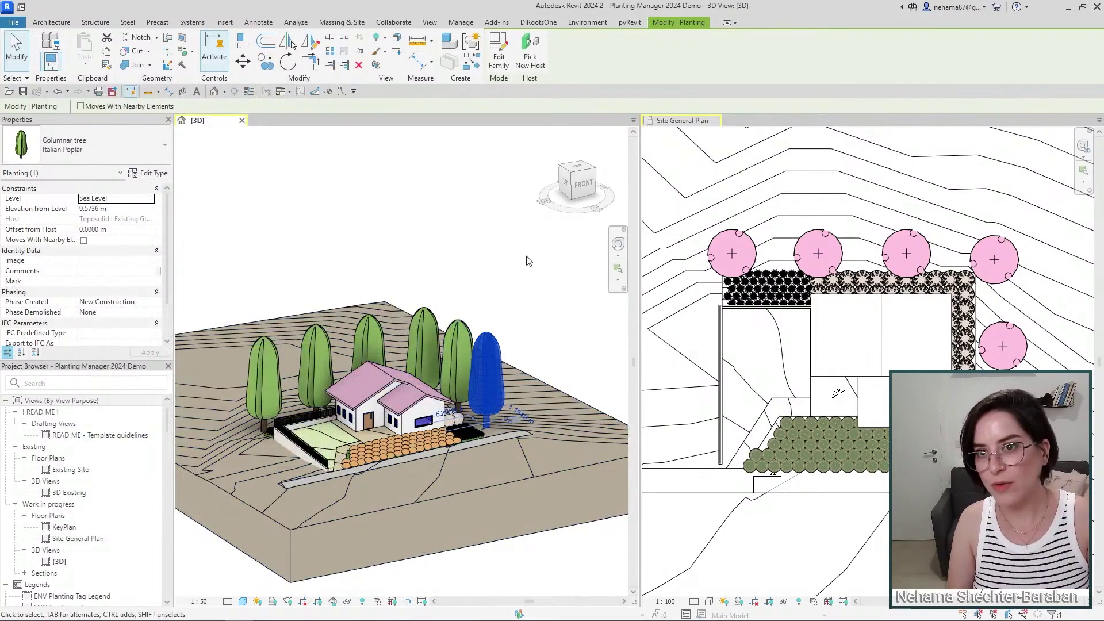
# Inspect the Columnar tree family's nested 3D tree and Ref. Level plan symbol in the family editor, then close the family.
pyautogui.click(499, 52)
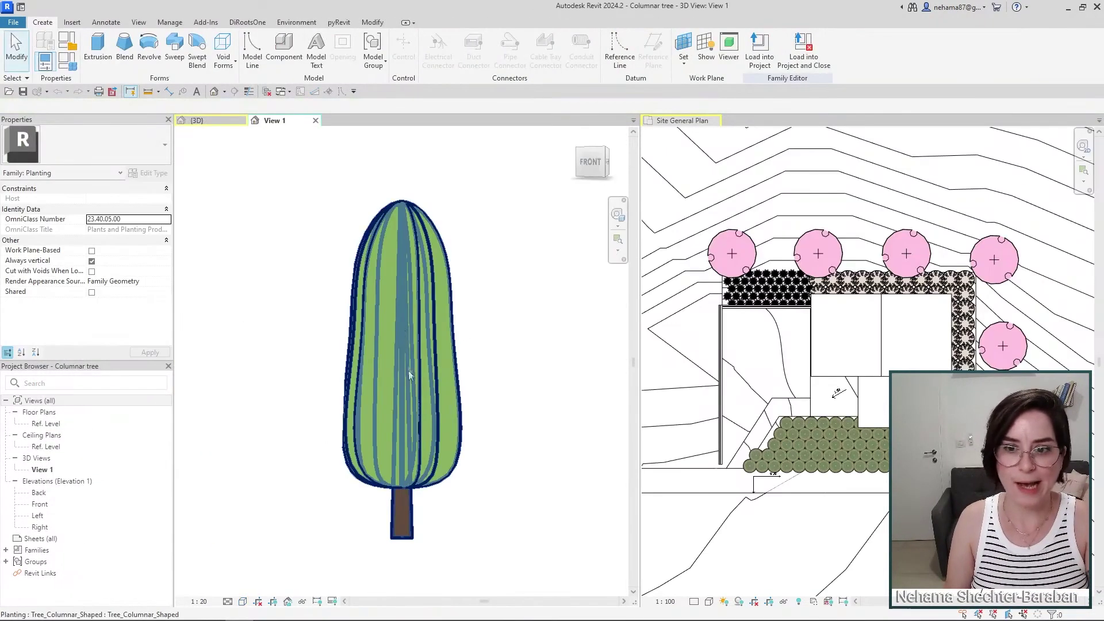
pyautogui.click(408, 364)
pyautogui.doubleClick(76, 424)
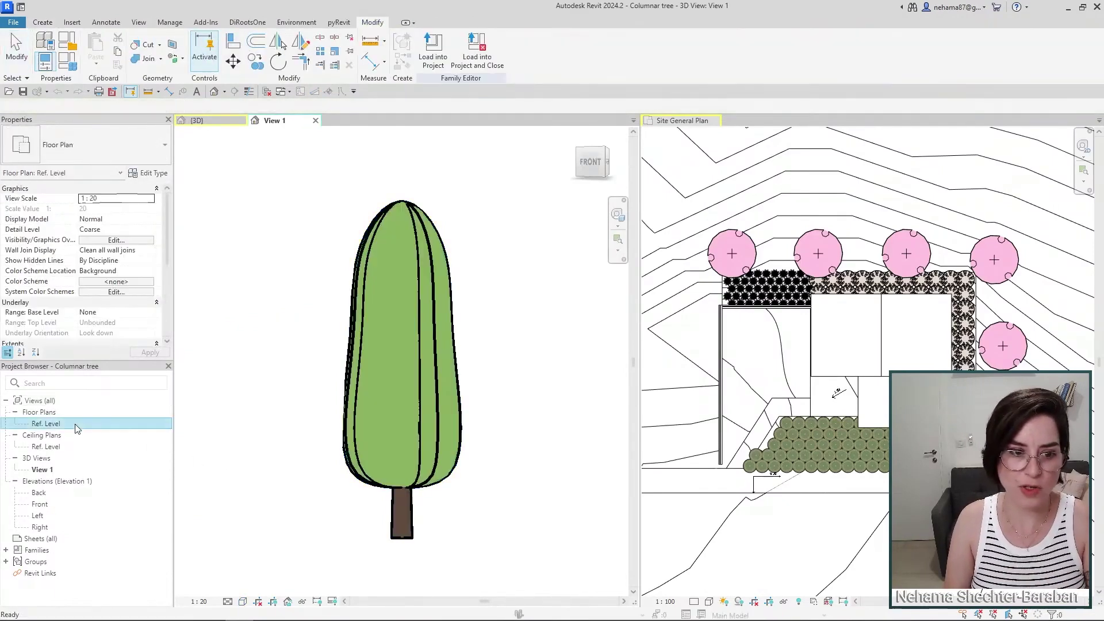
pyautogui.click(447, 401)
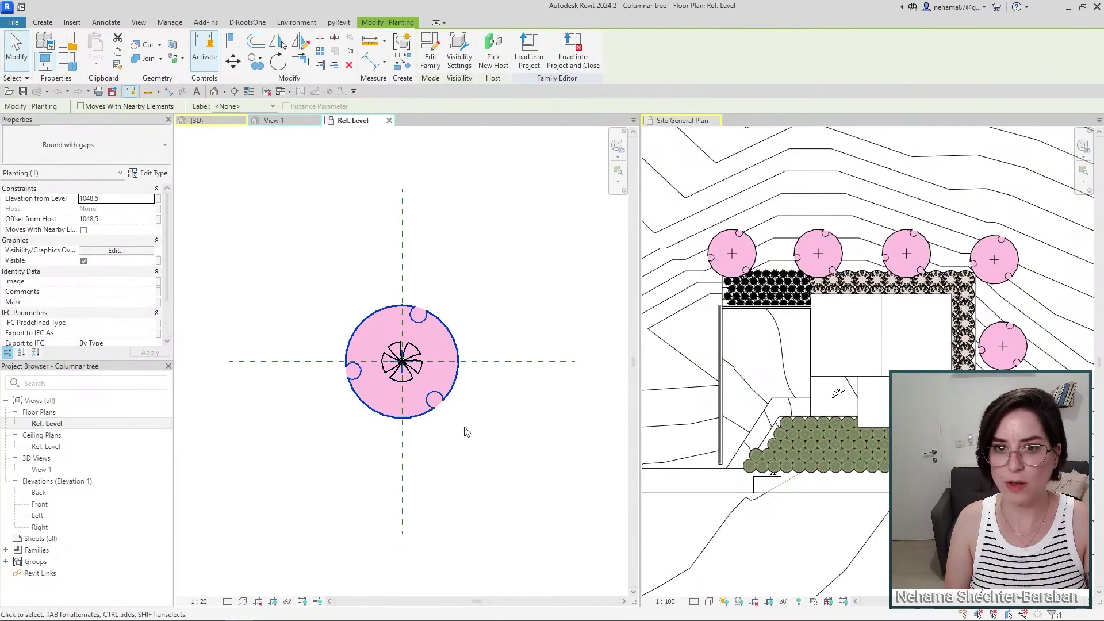
pyautogui.click(498, 205)
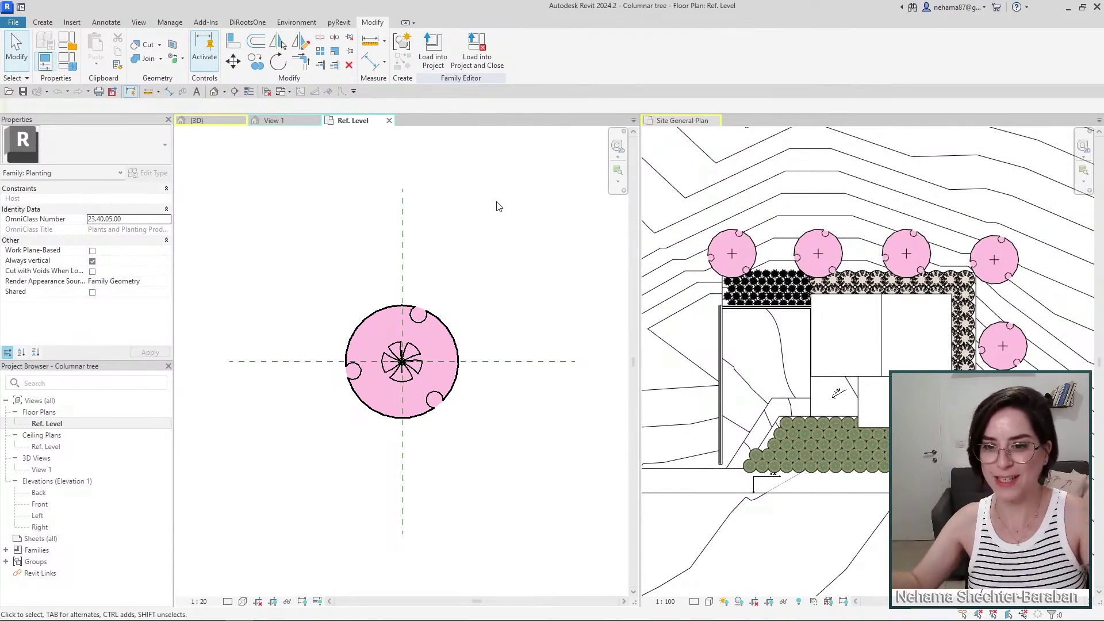
pyautogui.click(389, 120)
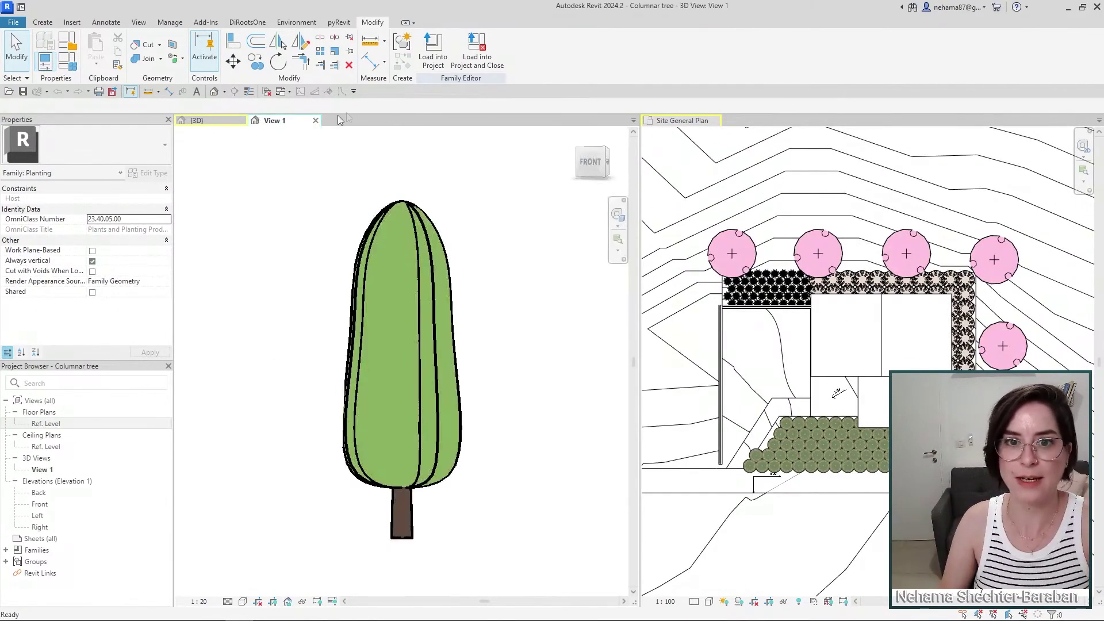
pyautogui.click(316, 121)
pyautogui.click(576, 322)
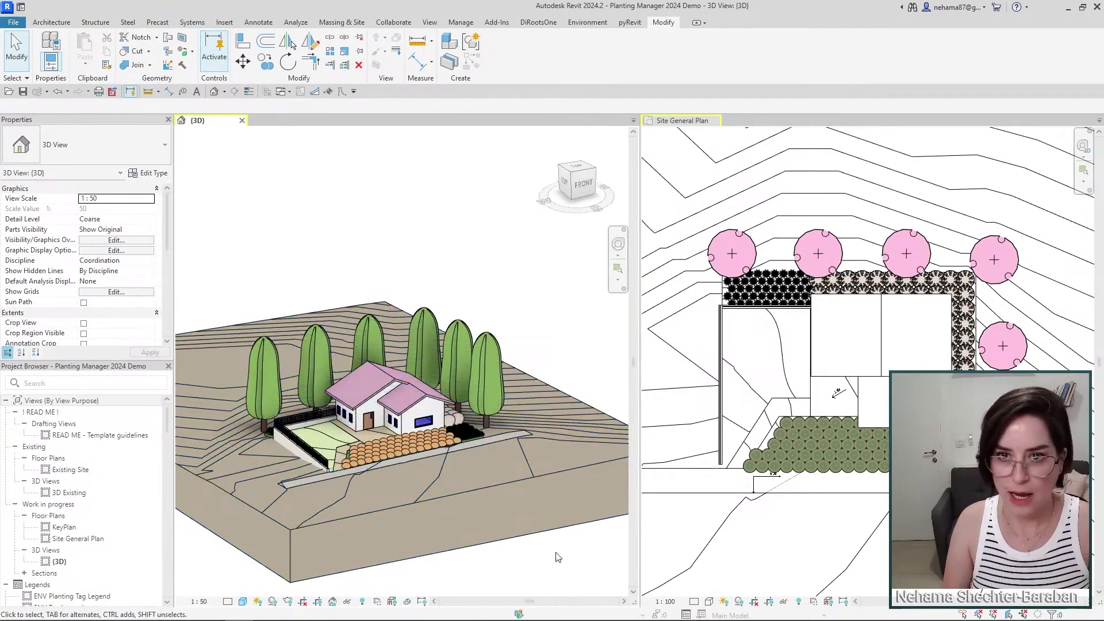
# Start a new planting family in the Planting Family Manager and name it "Pine shaped tree".
pyautogui.click(588, 22)
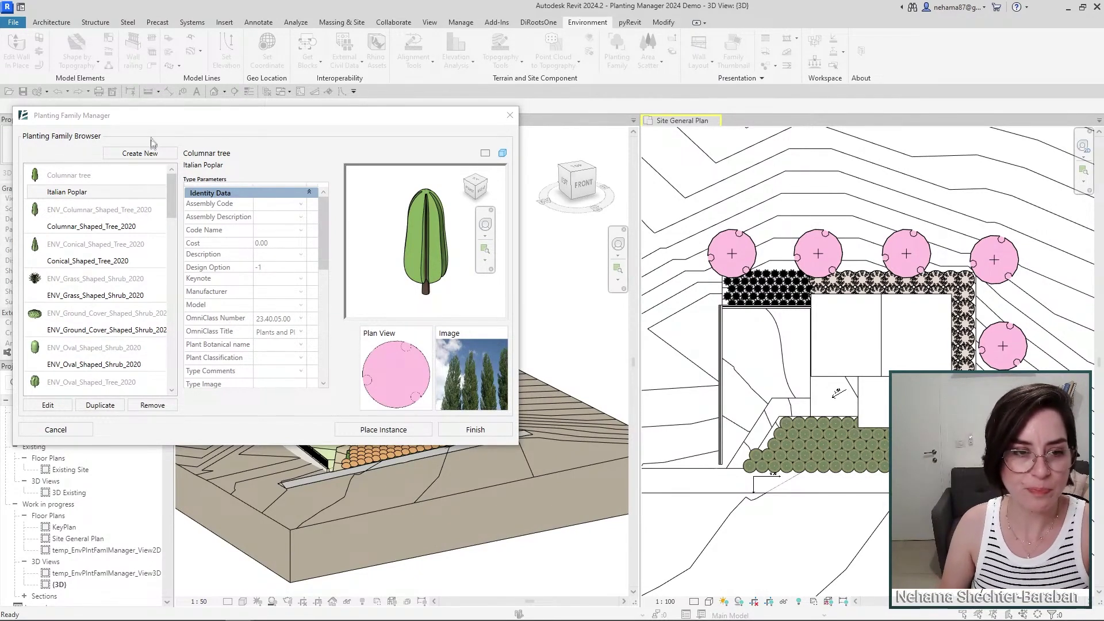
pyautogui.click(141, 153)
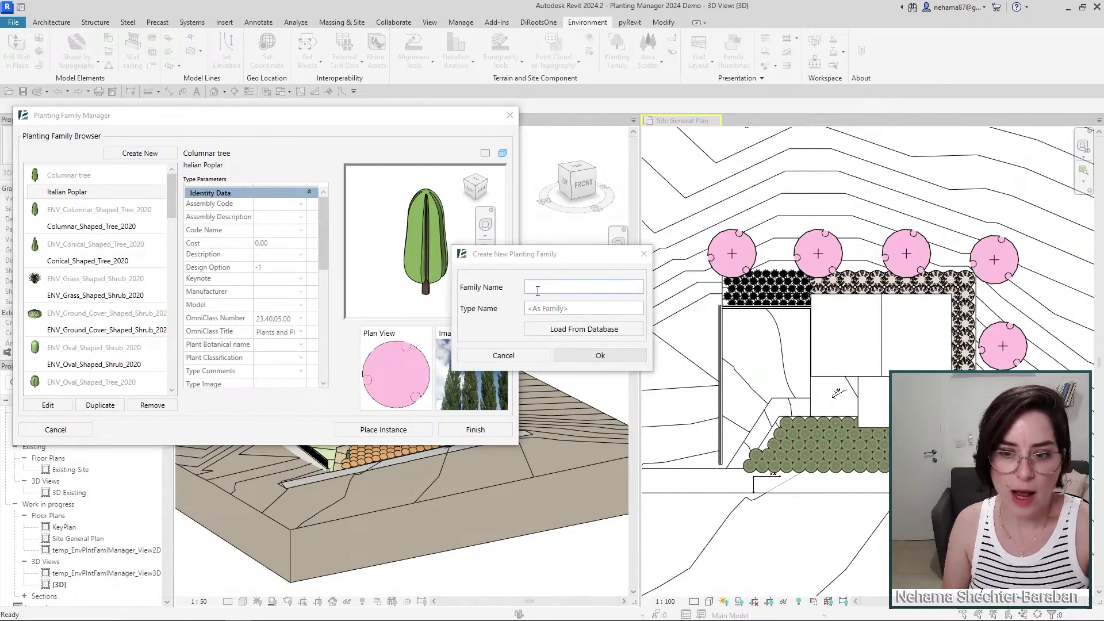
pyautogui.click(538, 290)
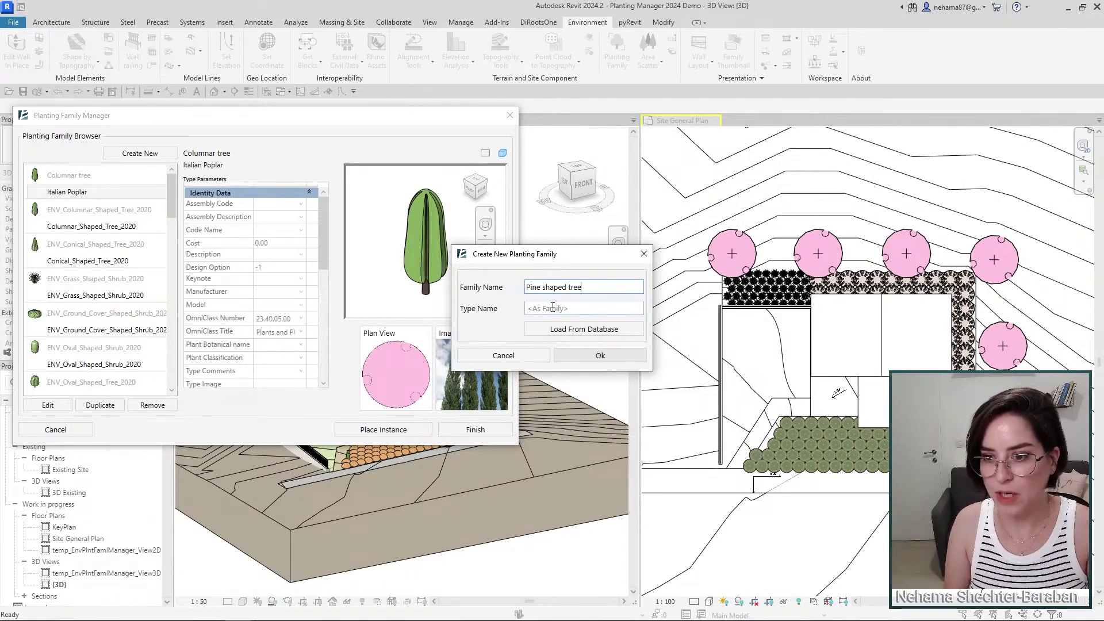
# Add the Trees List_ clean spreadsheet as a planting database source and load its data table.
pyautogui.click(565, 330)
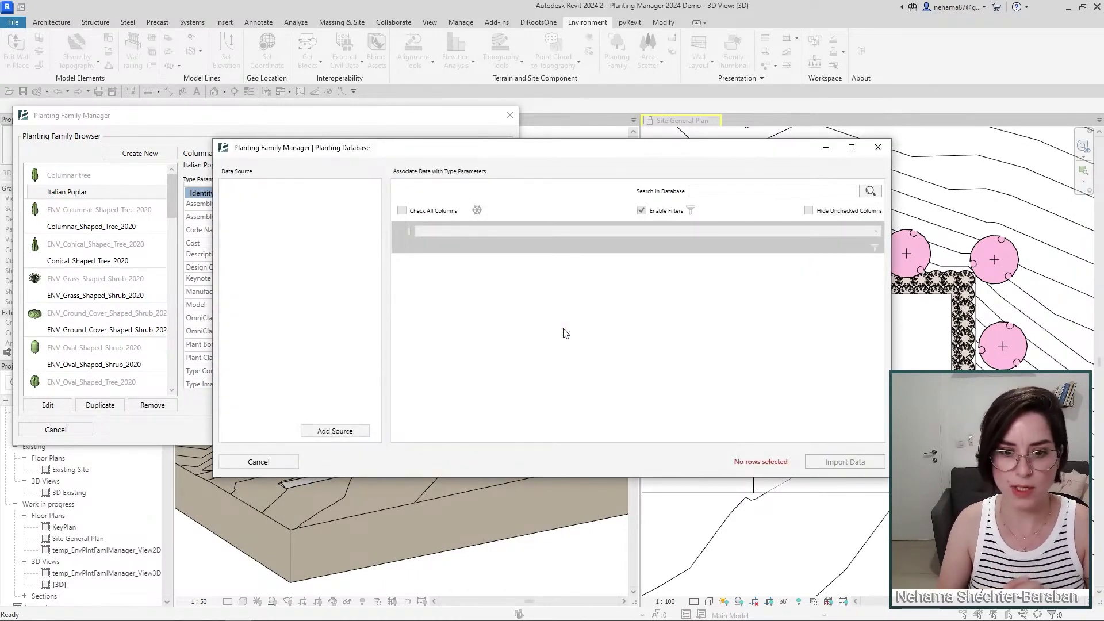
pyautogui.click(326, 438)
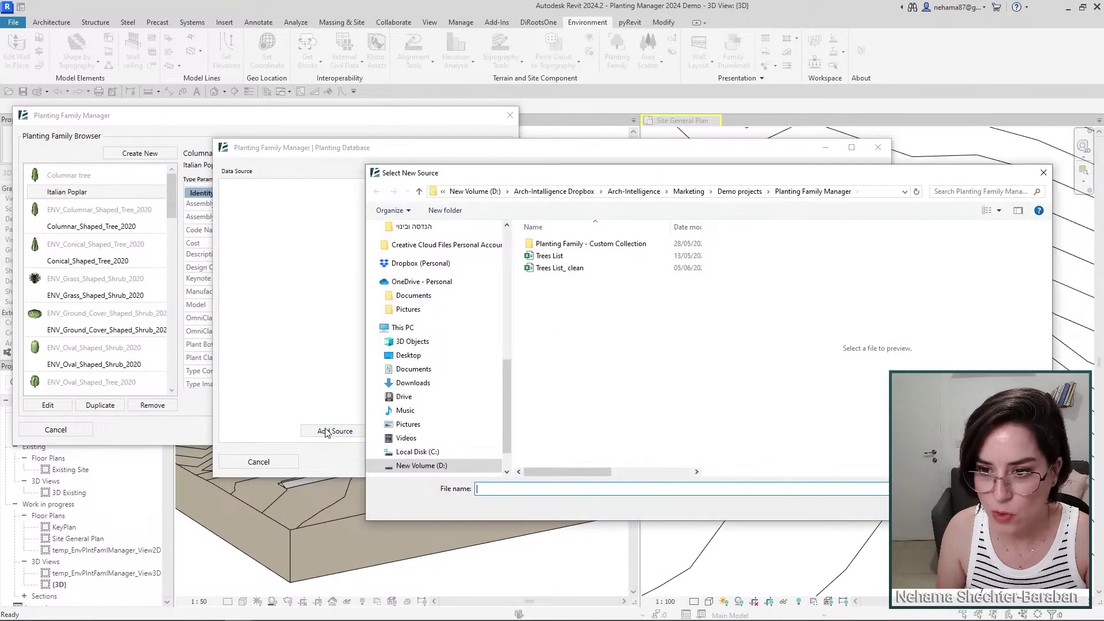
pyautogui.click(558, 269)
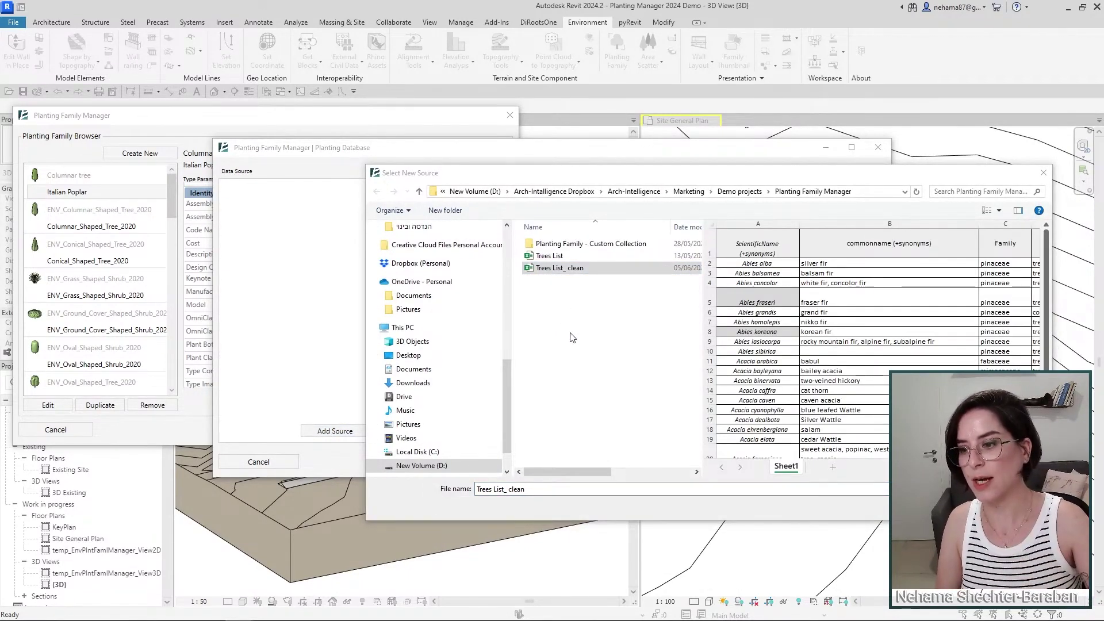
pyautogui.click(1047, 309)
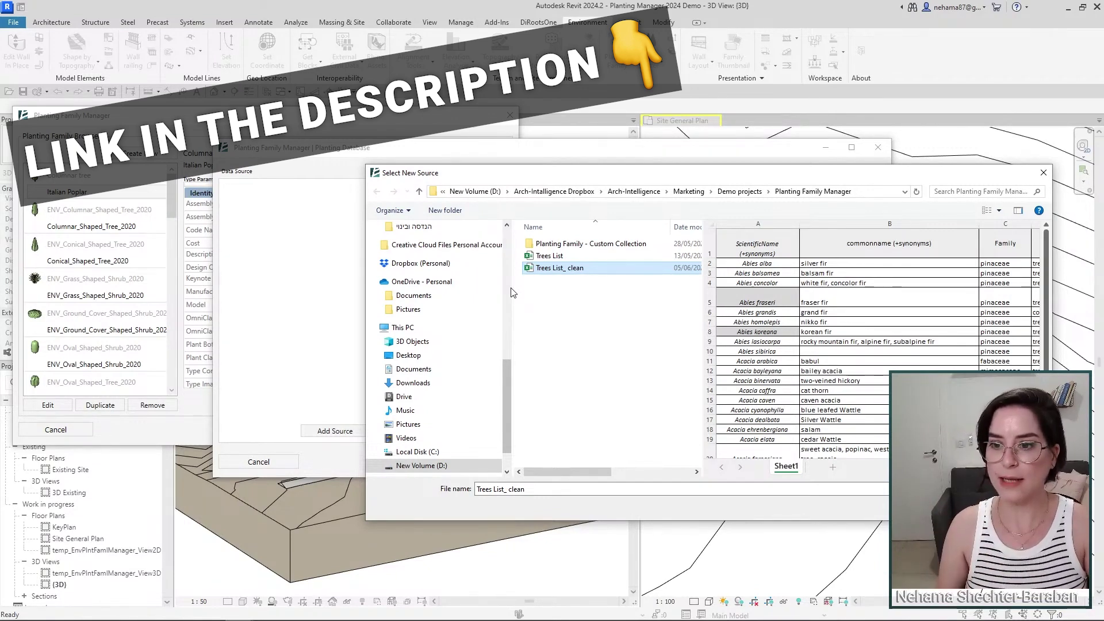
pyautogui.press('Return')
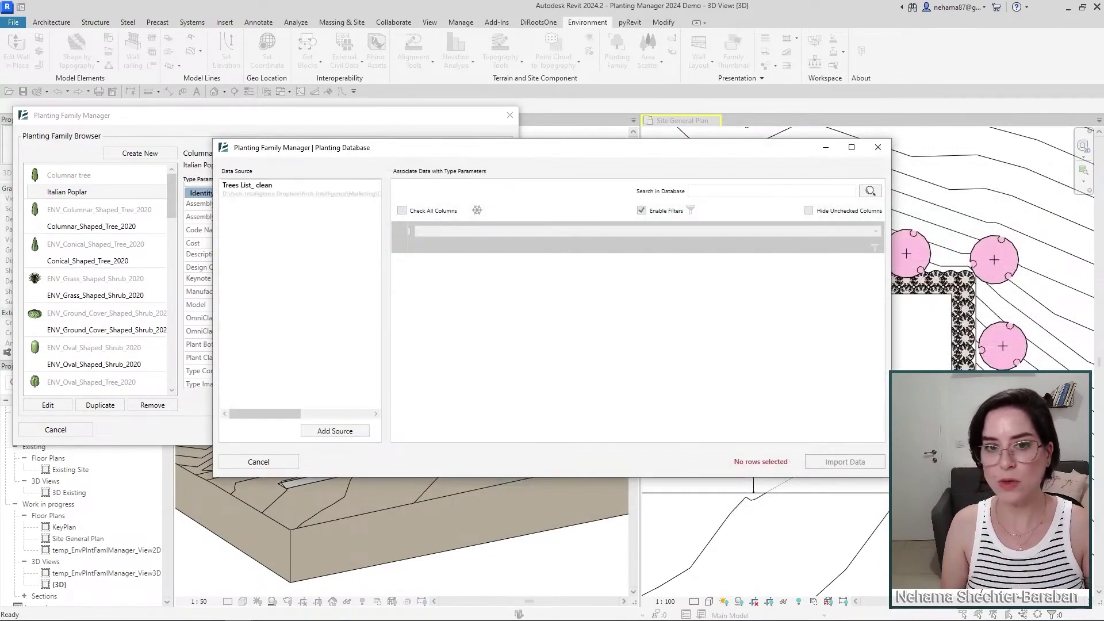
pyautogui.moveTo(359, 154); pyautogui.dragTo(391, 130)
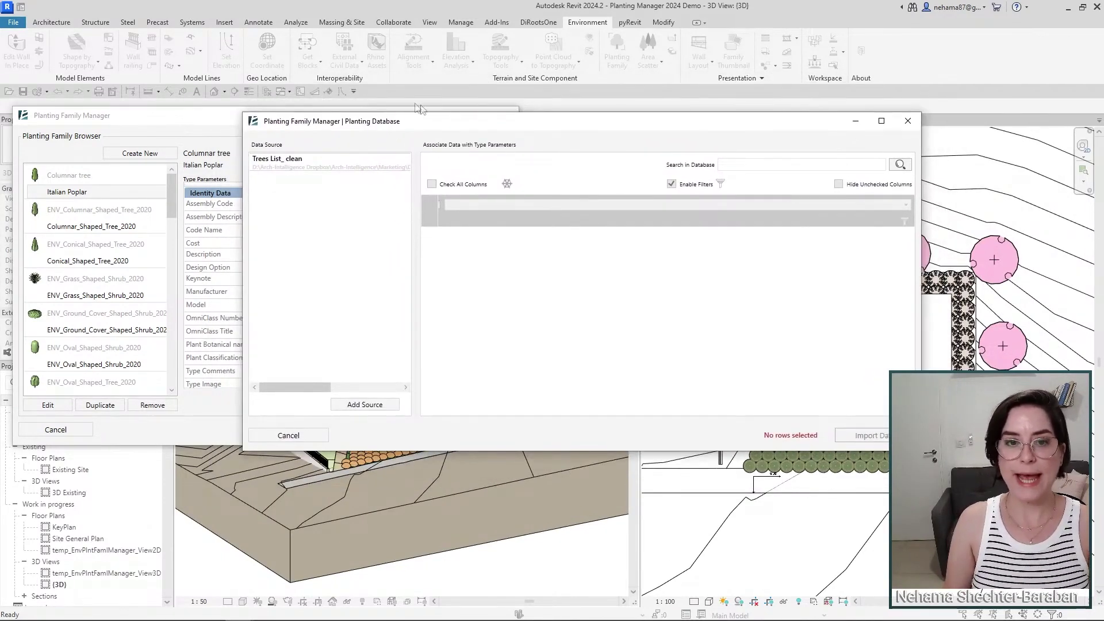
pyautogui.moveTo(336, 122); pyautogui.dragTo(251, 106)
pyautogui.click(237, 141)
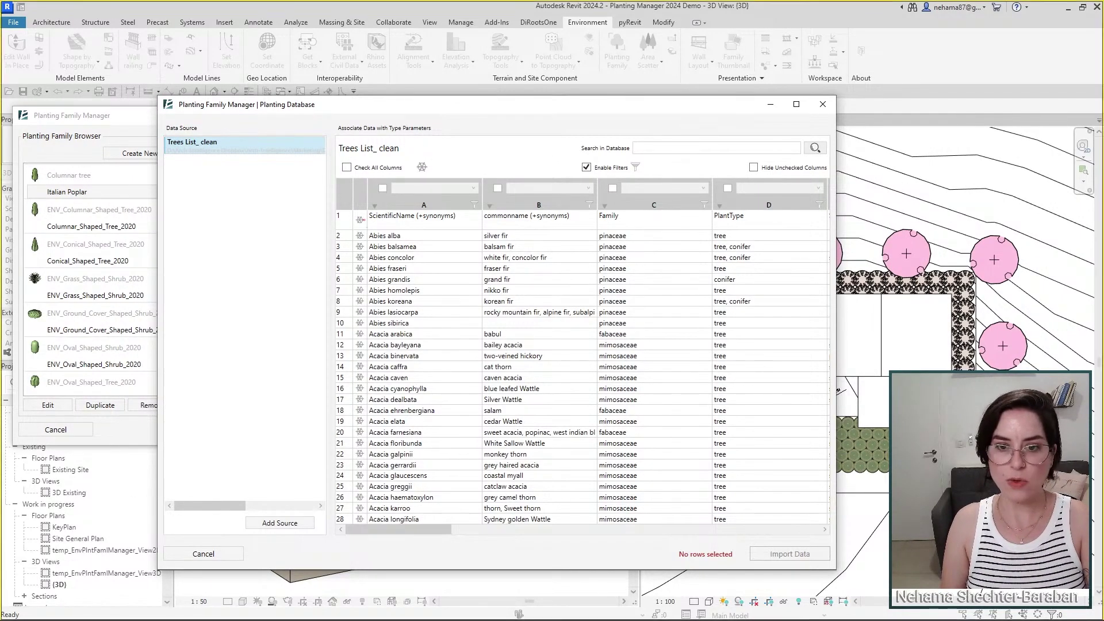
pyautogui.moveTo(363, 168); pyautogui.dragTo(485, 528)
pyautogui.moveTo(471, 159)
pyautogui.mouseDown()
pyautogui.moveTo(570, 550)
pyautogui.moveTo(602, 549)
pyautogui.mouseUp()
pyautogui.moveTo(590, 158)
pyautogui.mouseDown()
pyautogui.moveTo(638, 455)
pyautogui.moveTo(719, 538)
pyautogui.mouseUp()
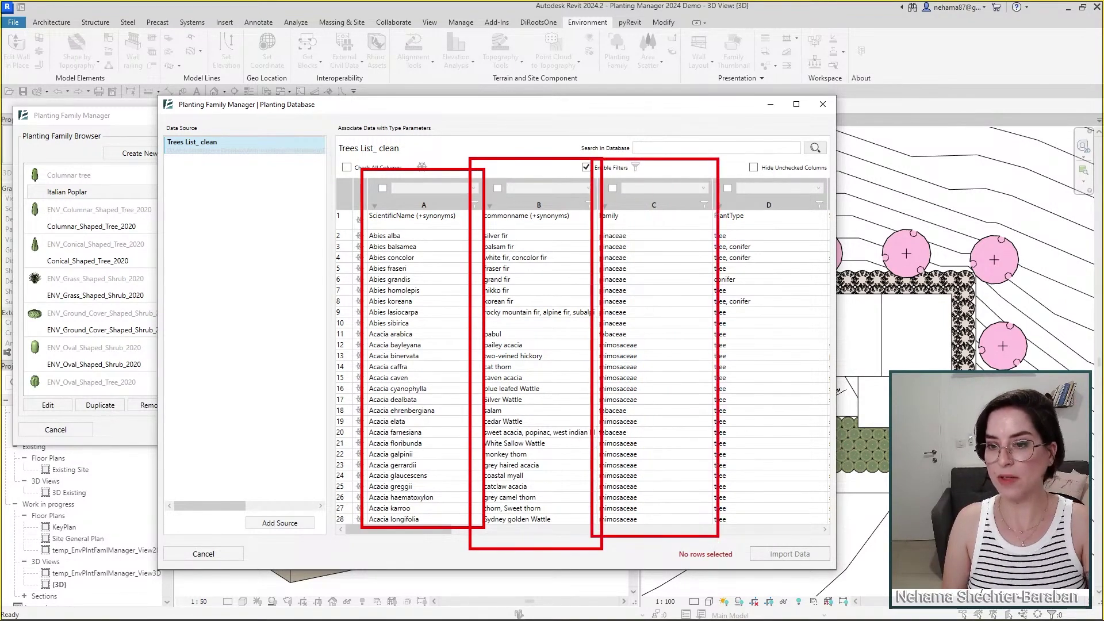
pyautogui.press('Escape')
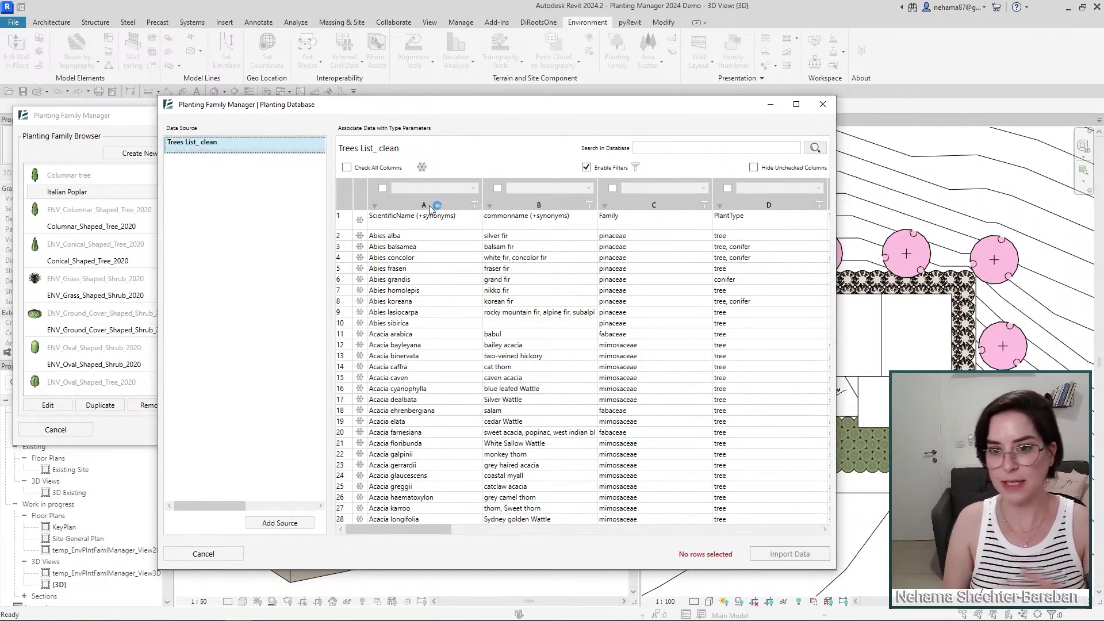
# Associate the ScientificName column with Plant Botanical name and the commonname column with Type Name.
pyautogui.click(384, 189)
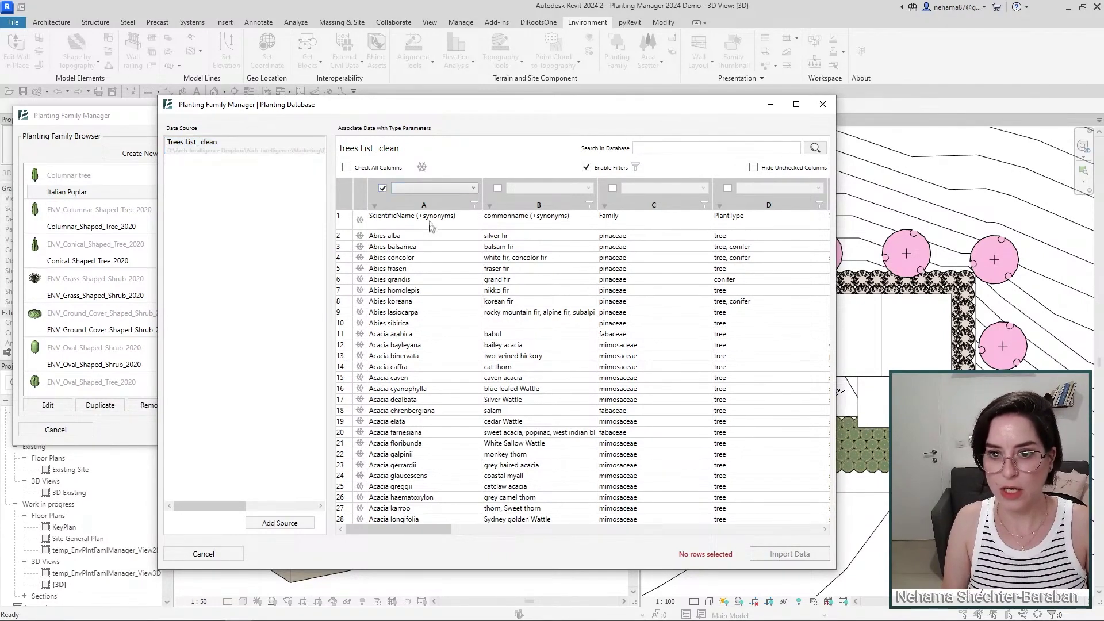
pyautogui.click(427, 190)
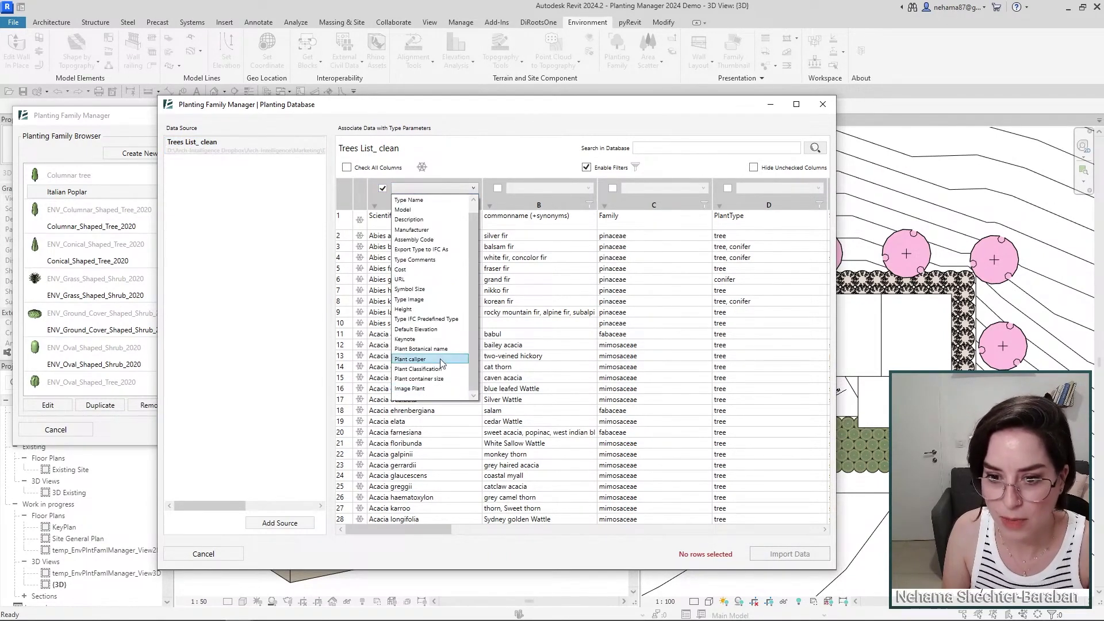
pyautogui.click(438, 350)
pyautogui.click(498, 189)
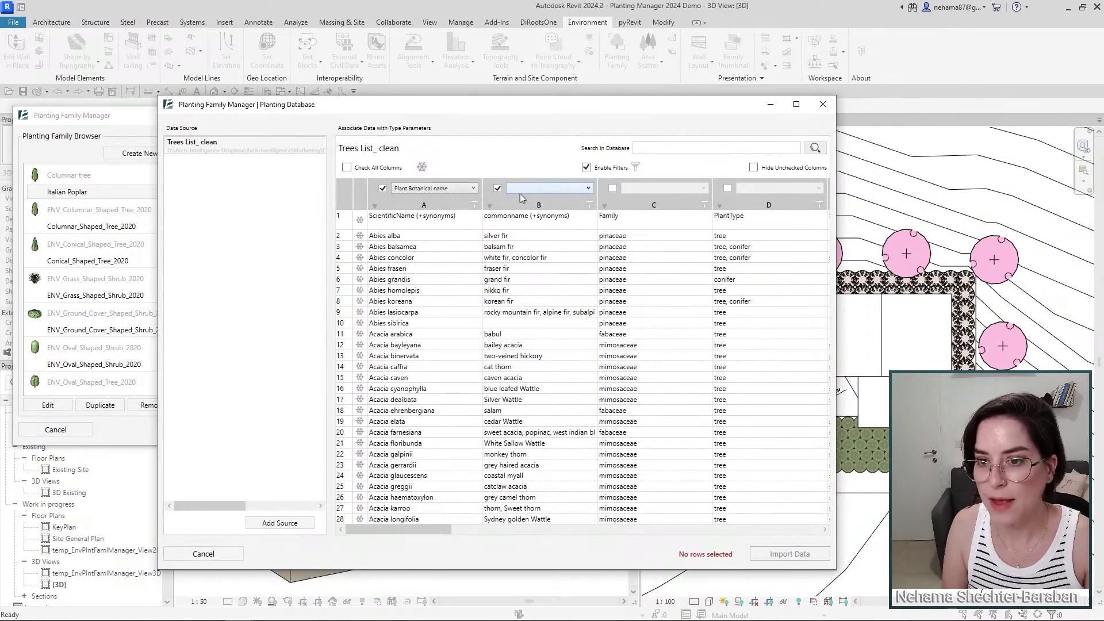
pyautogui.click(514, 190)
pyautogui.click(577, 210)
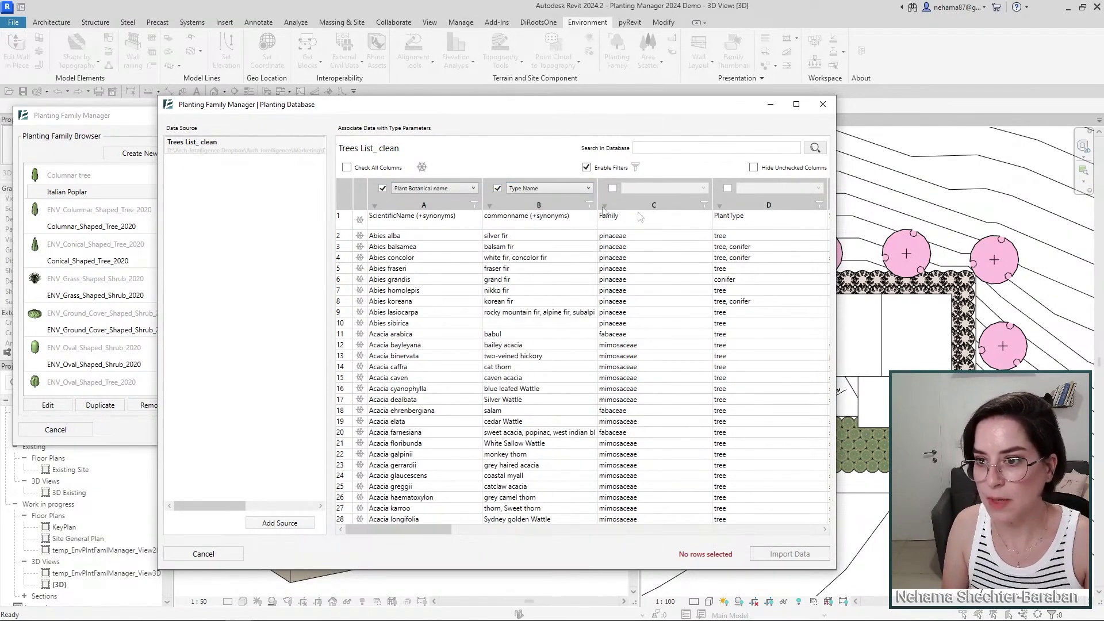
# Associate the MaxHeight column with the Height parameter and the average width column with Symbol Size.
pyautogui.moveTo(418, 530); pyautogui.dragTo(572, 532)
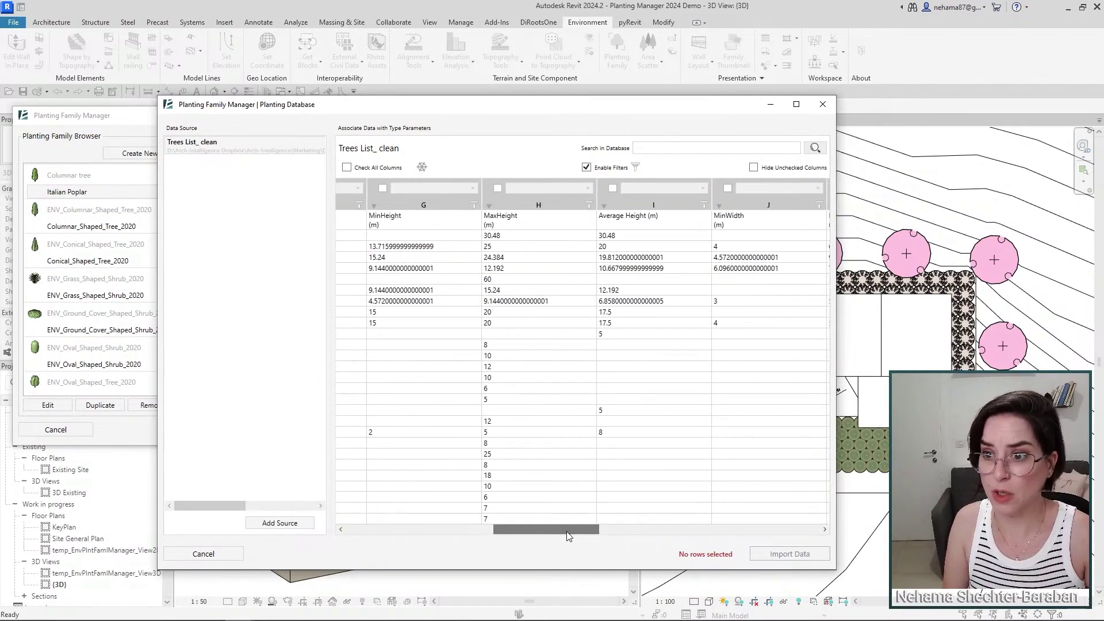
pyautogui.click(498, 188)
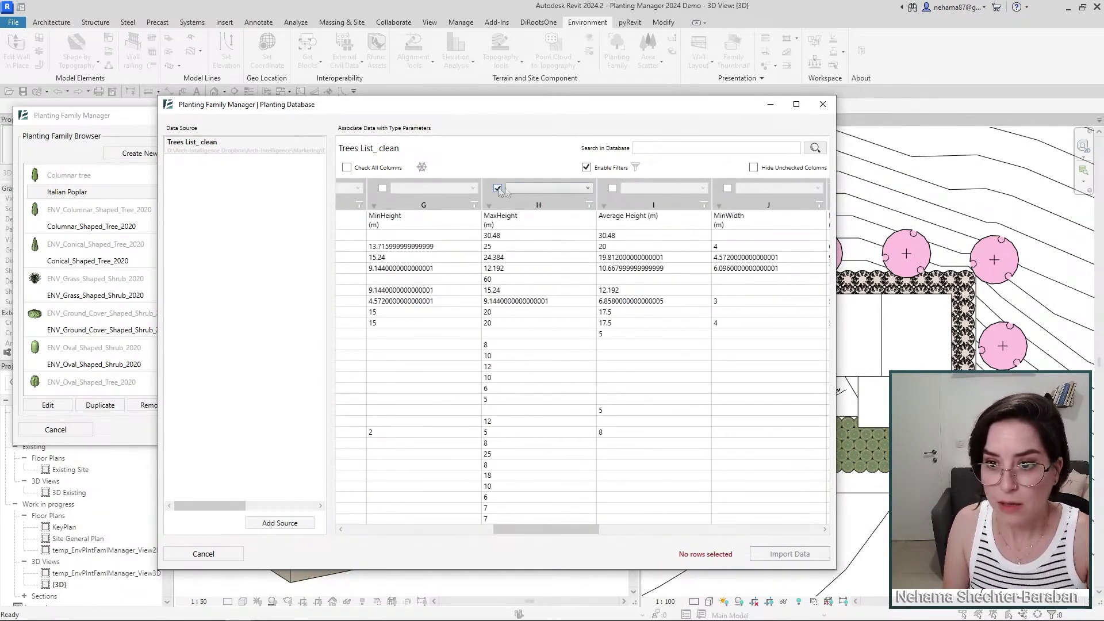
pyautogui.click(522, 189)
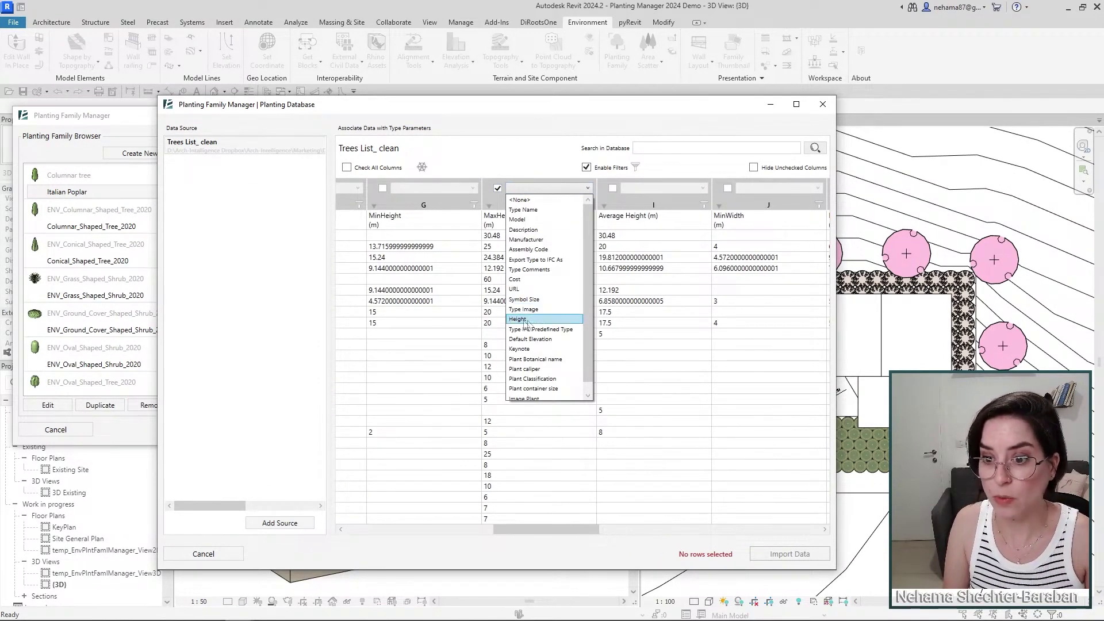
pyautogui.click(520, 320)
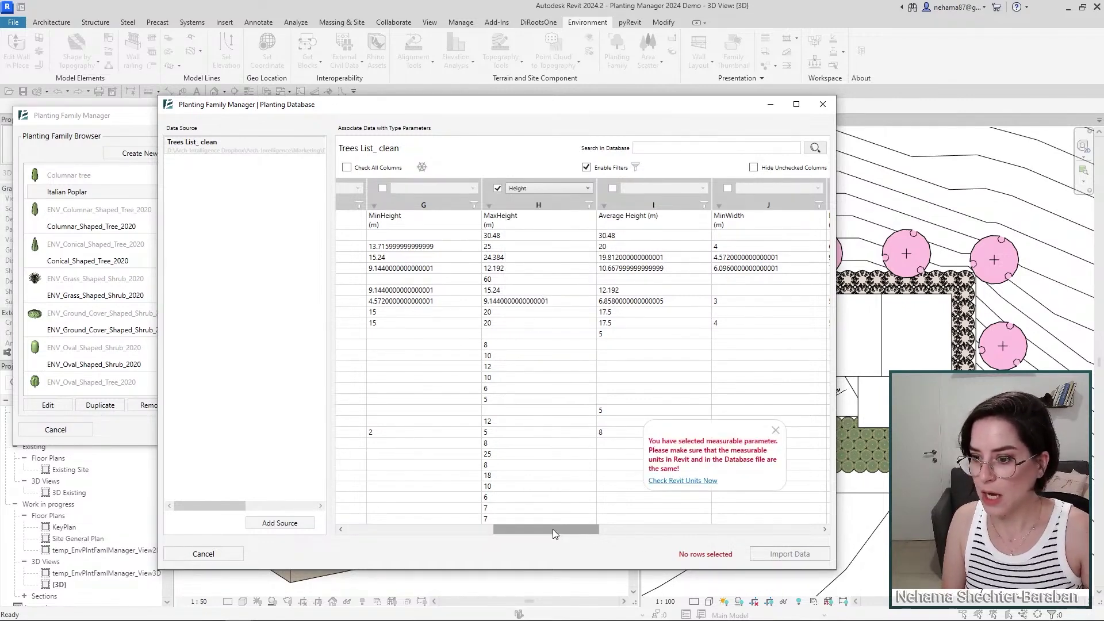
pyautogui.moveTo(553, 534); pyautogui.dragTo(609, 549)
pyautogui.click(703, 188)
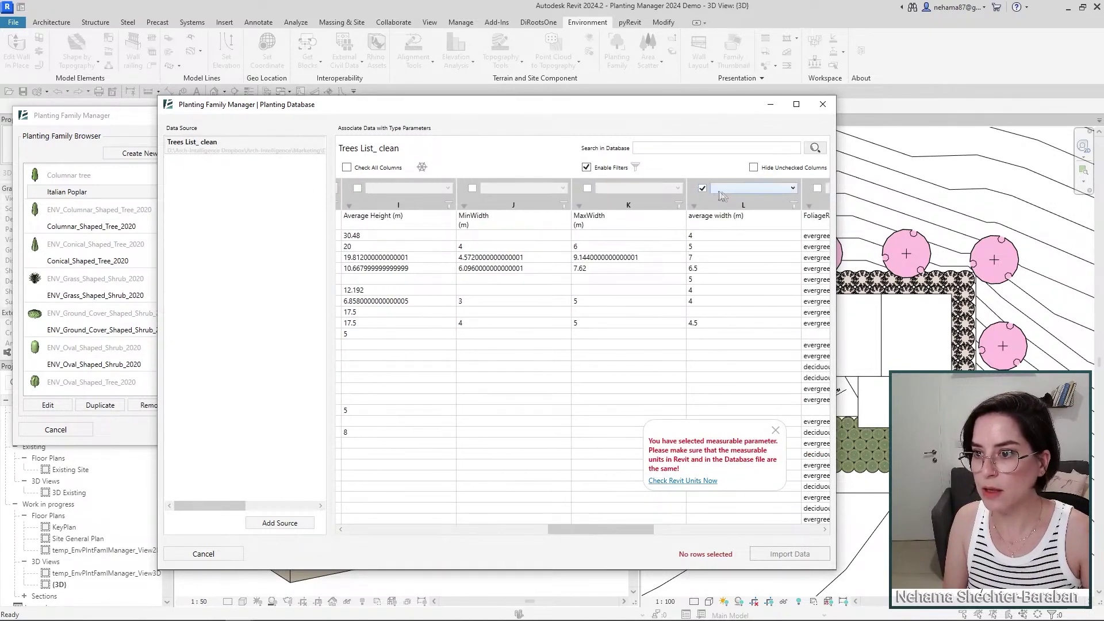
pyautogui.click(740, 192)
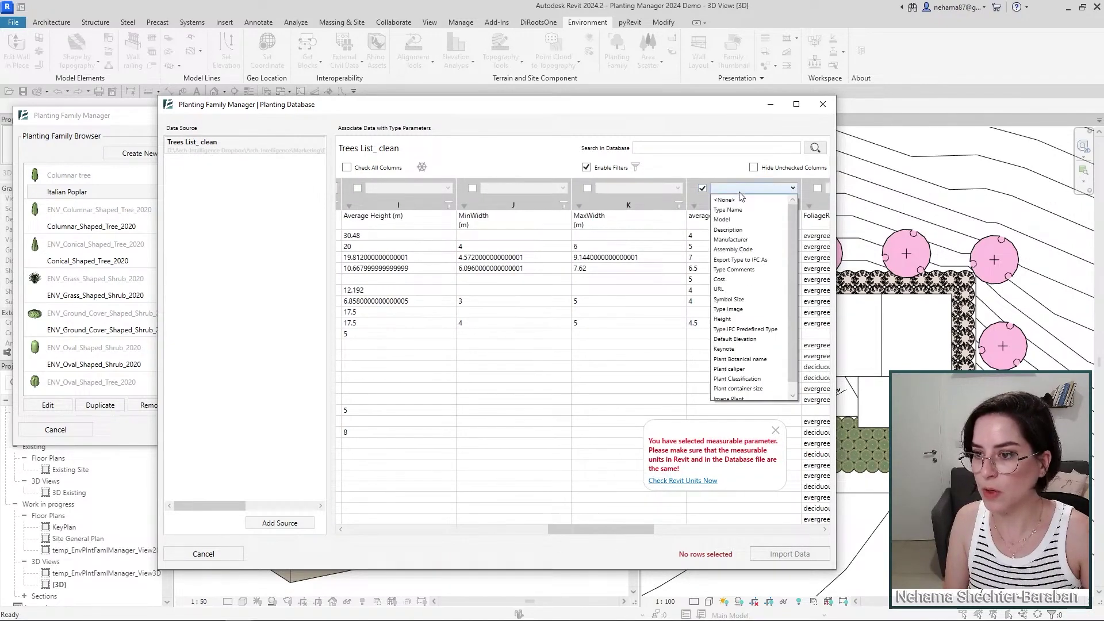
pyautogui.click(728, 299)
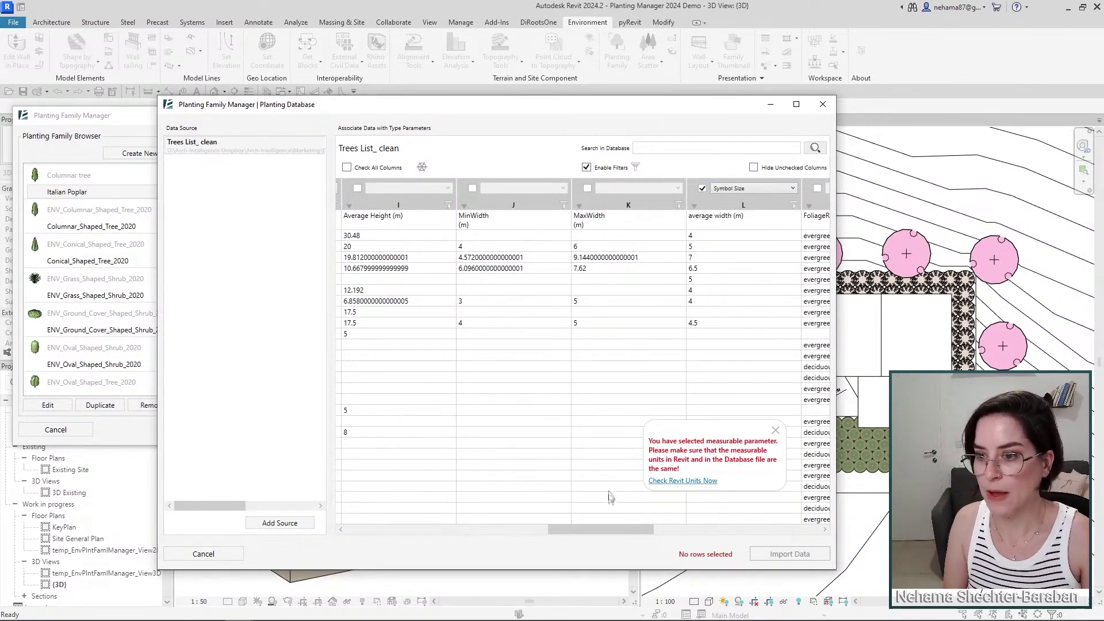
# Associate the FoliageRetention column with the Type Comments parameter.
pyautogui.moveTo(608, 528); pyautogui.dragTo(675, 529)
pyautogui.click(508, 188)
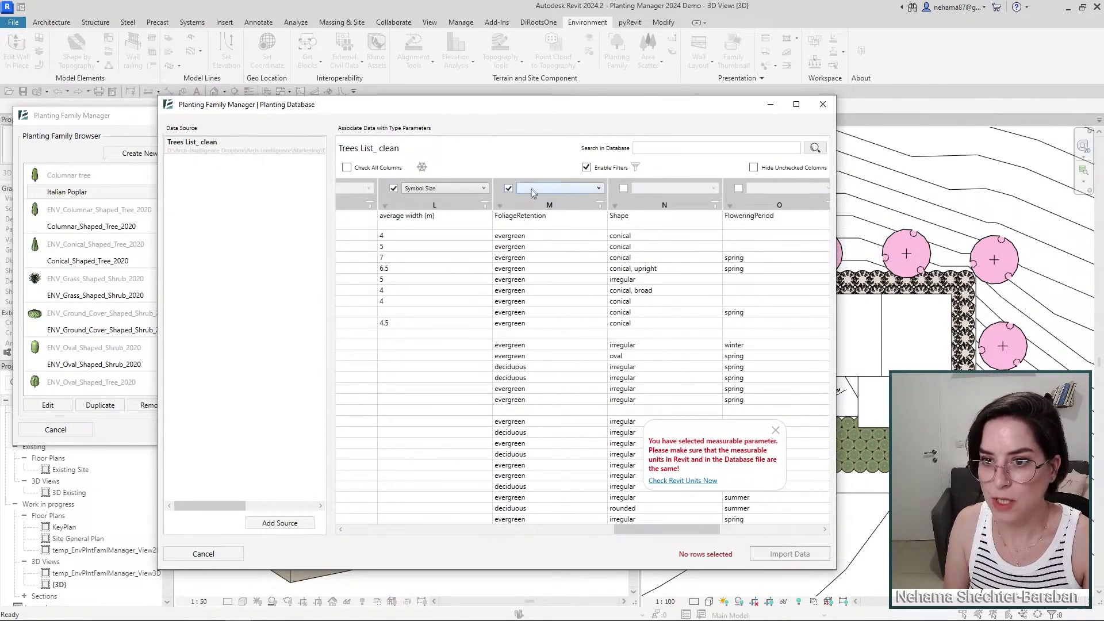
pyautogui.click(530, 191)
pyautogui.click(562, 268)
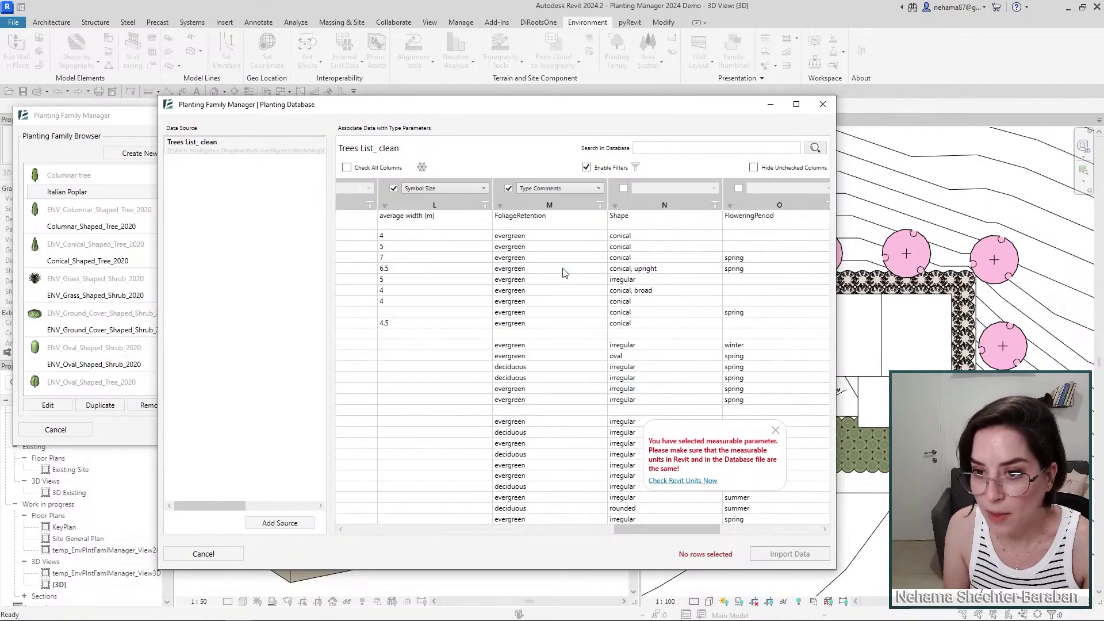
# Import the silver fir, balsam fir and fraser fir rows as types and create the Pine shaped tree family.
pyautogui.moveTo(649, 530); pyautogui.dragTo(383, 529)
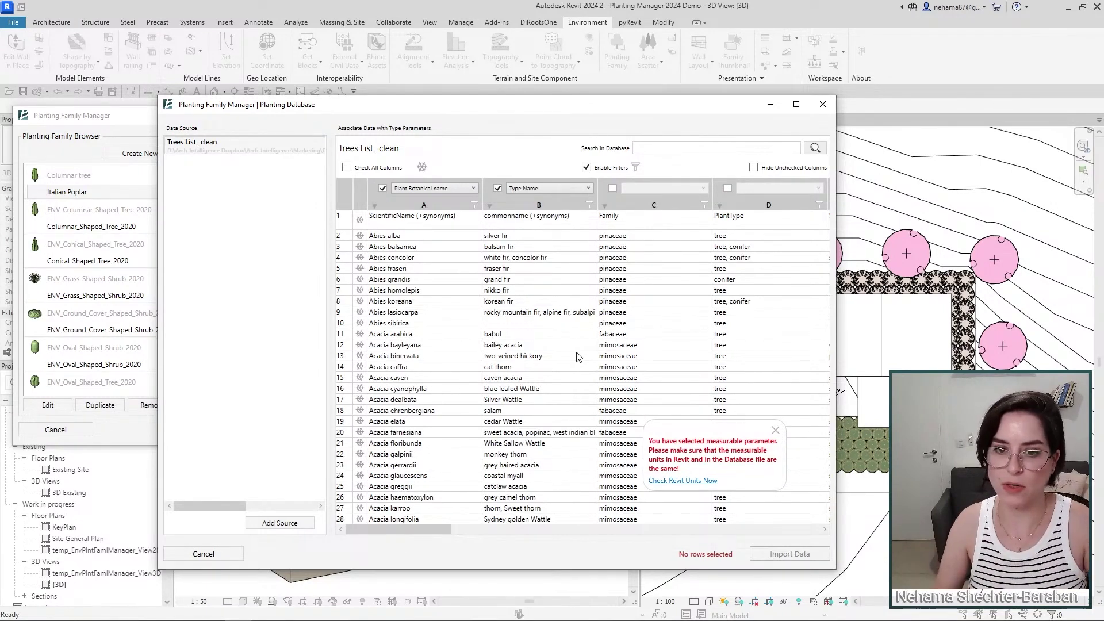
pyautogui.click(426, 238)
pyautogui.keyDown('shift'); pyautogui.click(432, 248); pyautogui.keyUp('shift')
pyautogui.keyDown('ctrl'); pyautogui.click(433, 270); pyautogui.keyUp('ctrl')
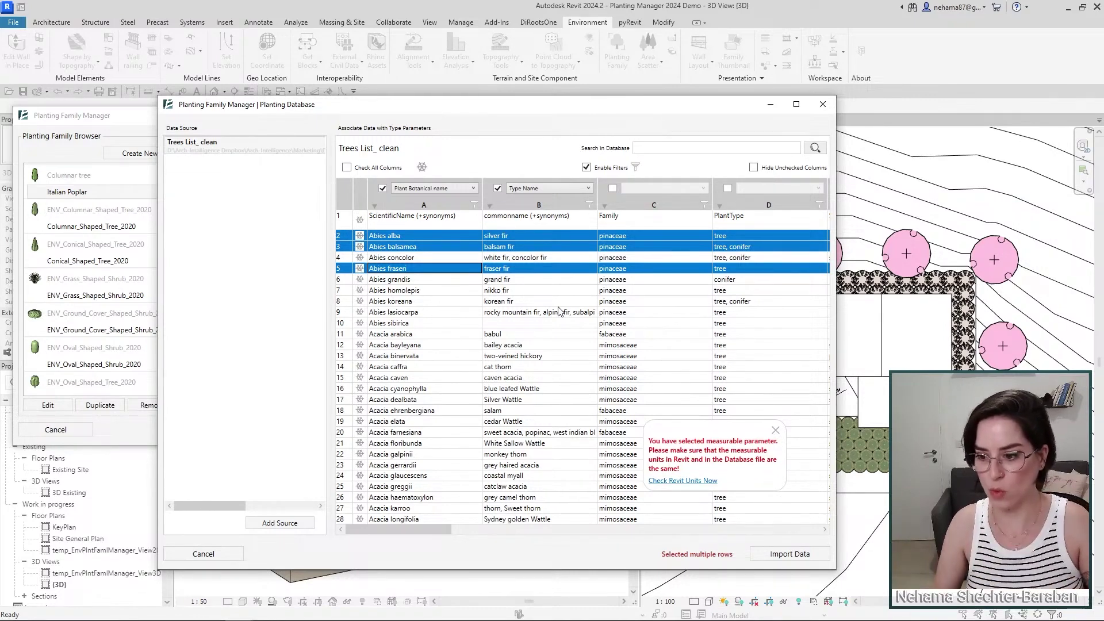
pyautogui.click(790, 554)
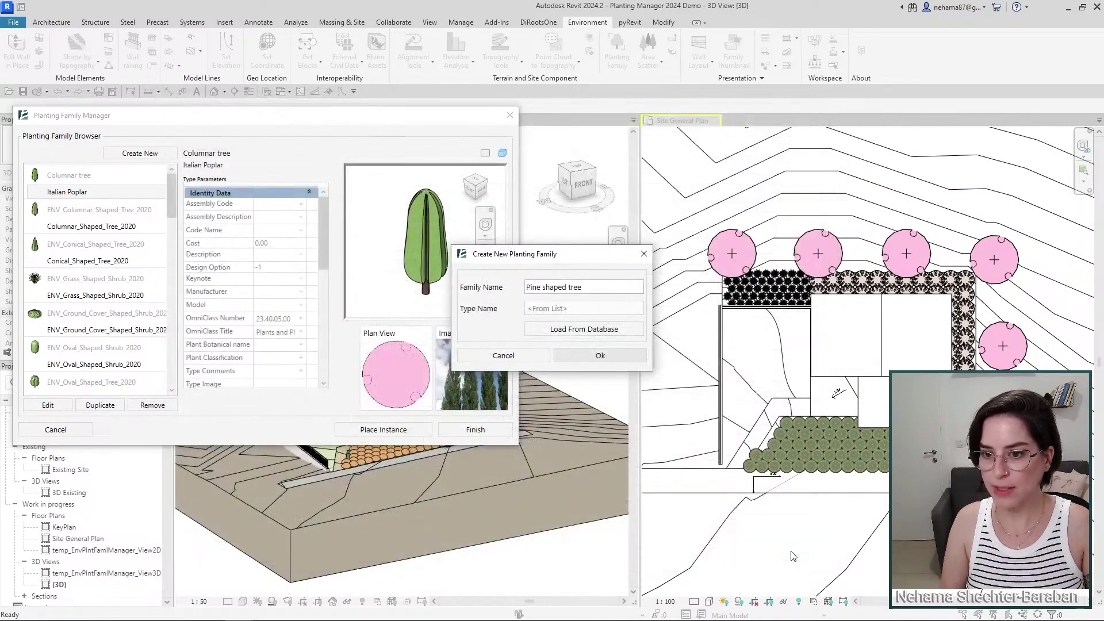
pyautogui.click(600, 356)
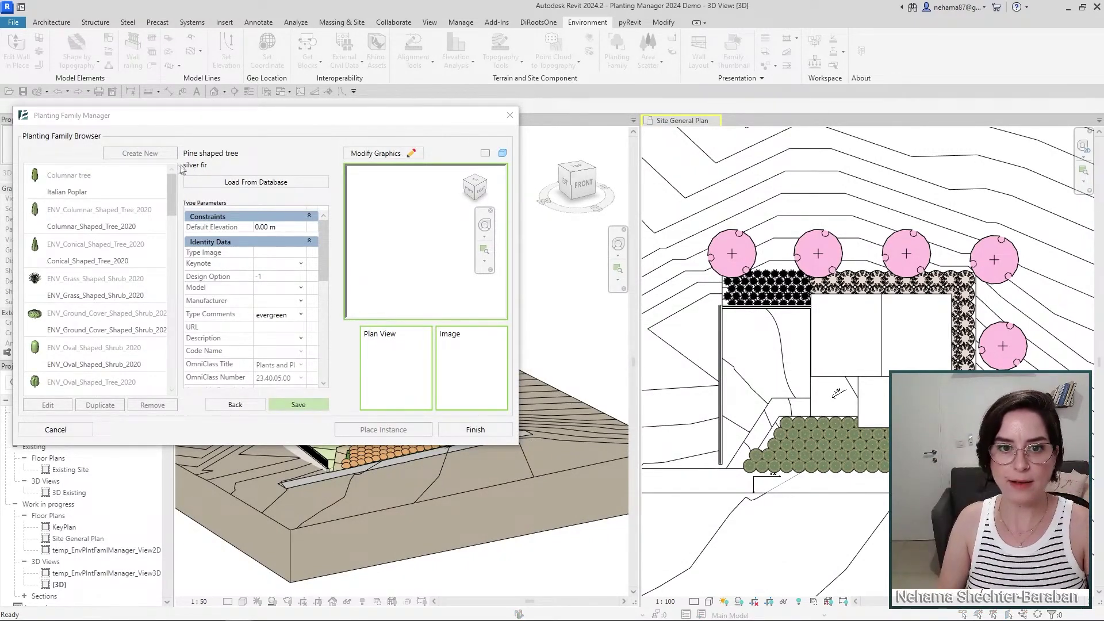
# Assign ENV_Conical Simple Tree 3D_2020 from the custom collection as the Pine shaped tree's 3D geometry.
pyautogui.click(384, 155)
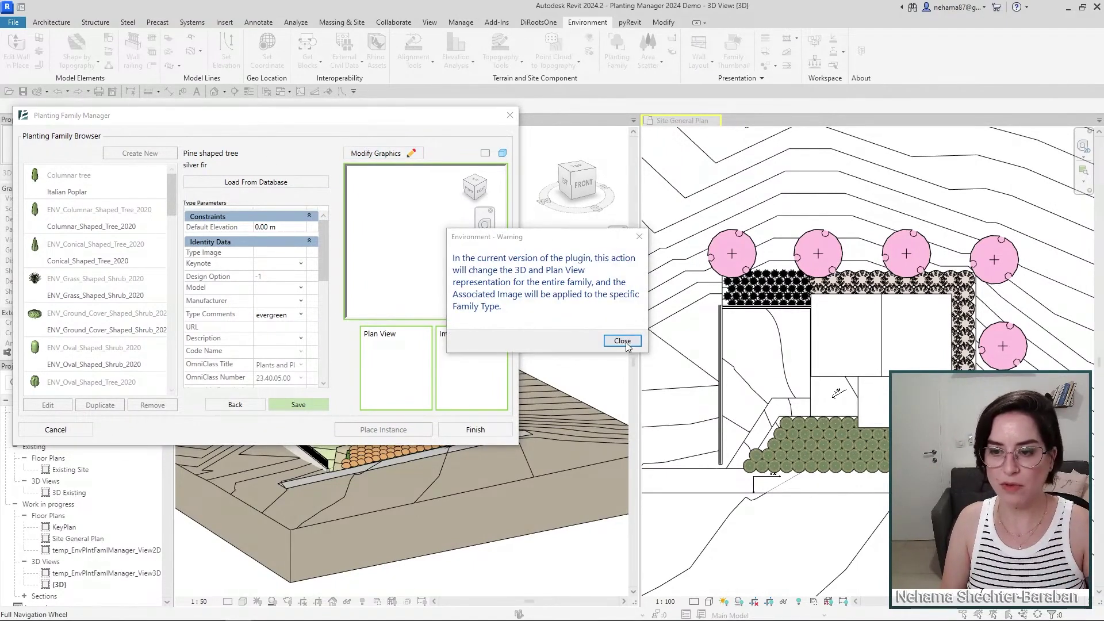
pyautogui.click(620, 348)
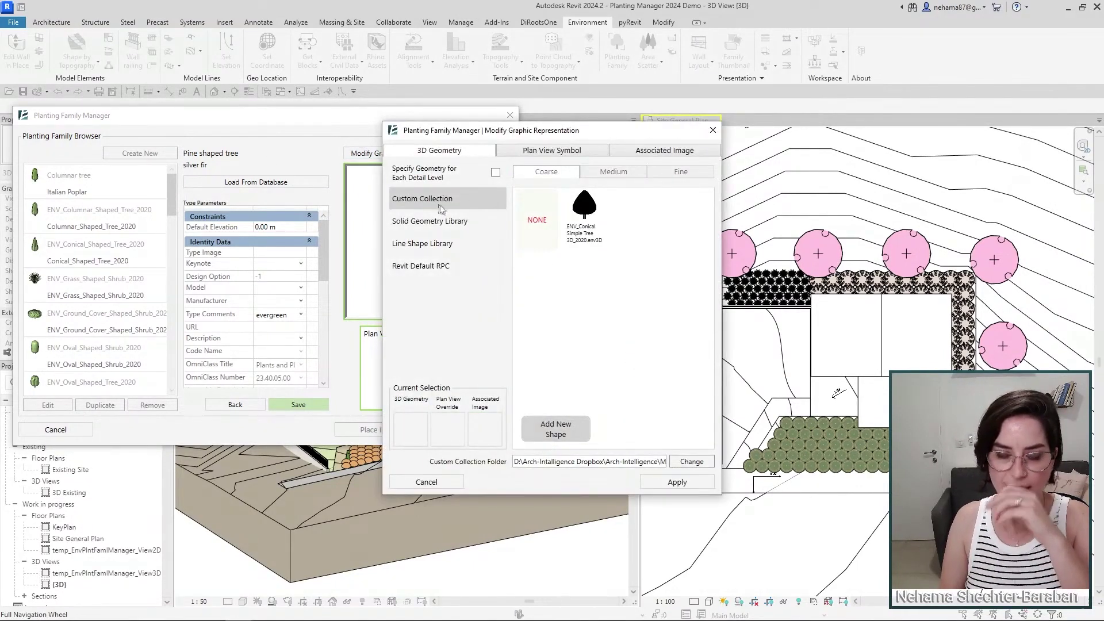
pyautogui.click(584, 221)
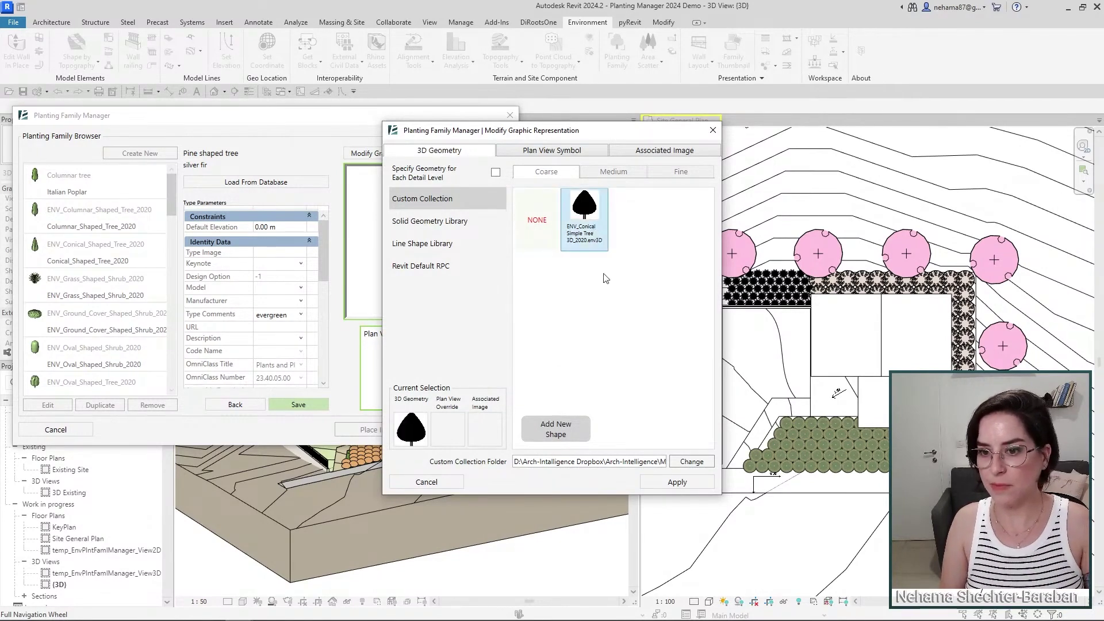
pyautogui.click(692, 462)
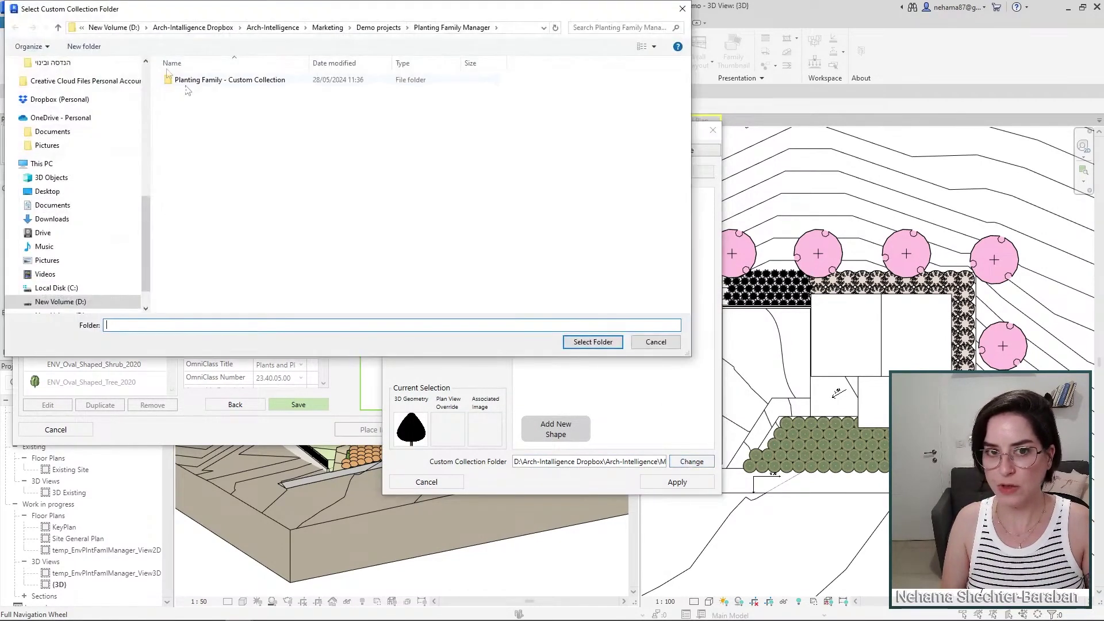
pyautogui.click(659, 345)
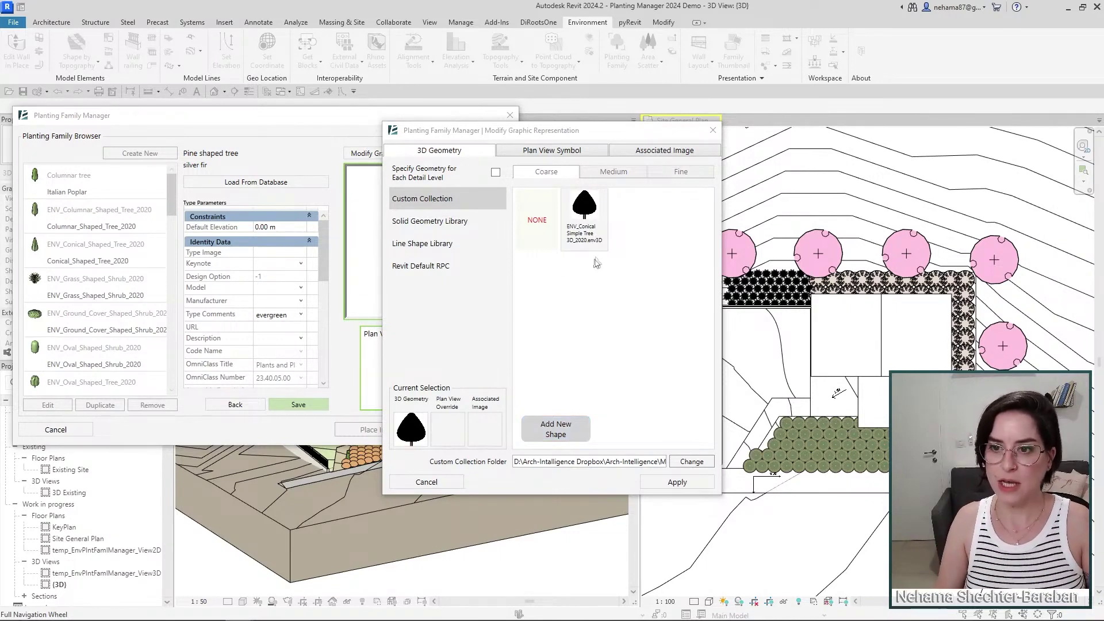
# Assign the Round Star Spikes symbol from the default library as the family's plan view symbol.
pyautogui.click(543, 153)
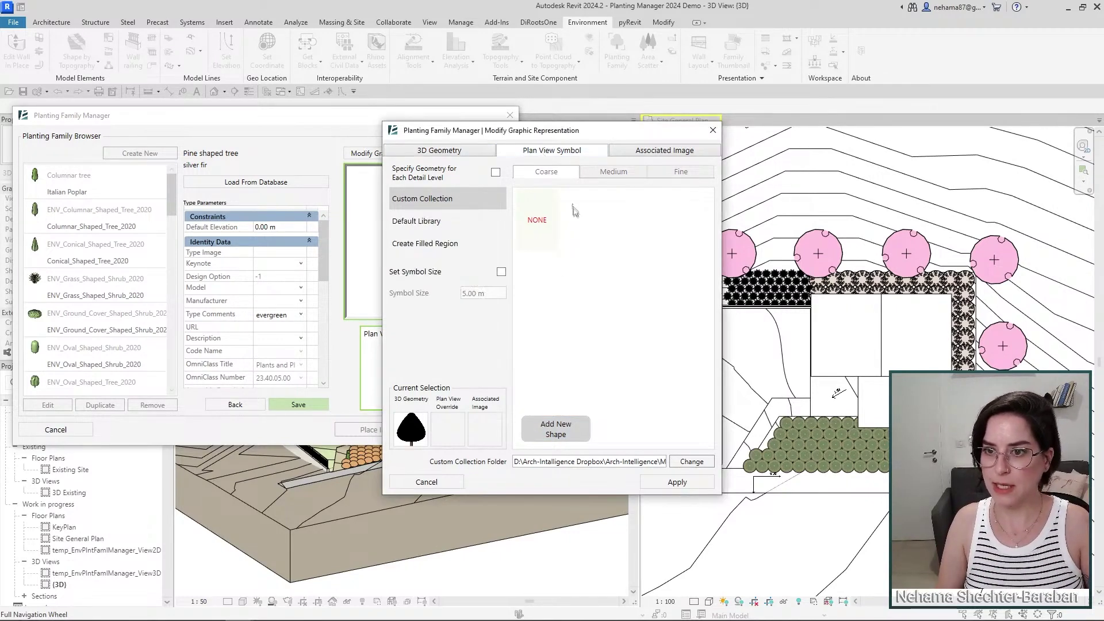
pyautogui.click(441, 227)
pyautogui.click(586, 219)
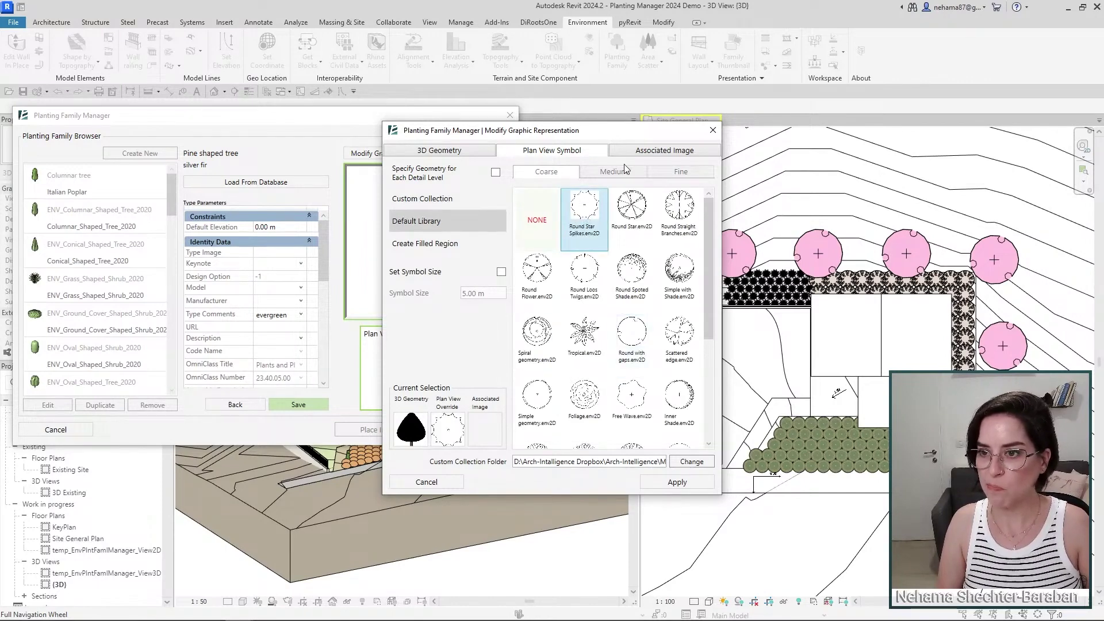
# Associate the Tree Pic image with the silver fir type's Image Plant parameter and apply the graphics.
pyautogui.click(639, 153)
pyautogui.click(490, 267)
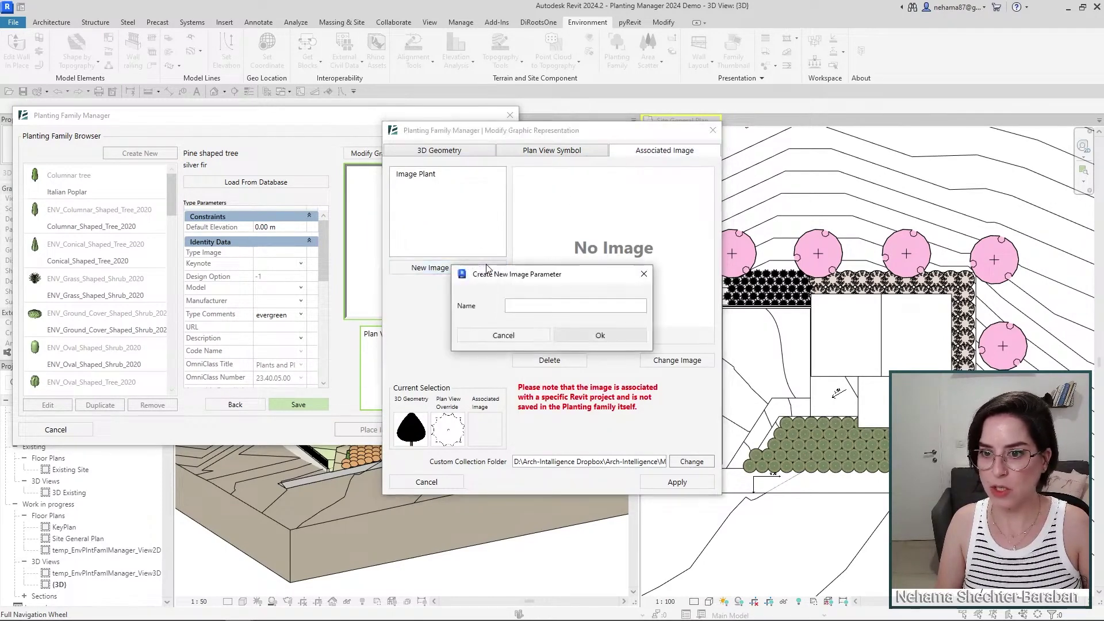
pyautogui.click(646, 277)
pyautogui.click(413, 174)
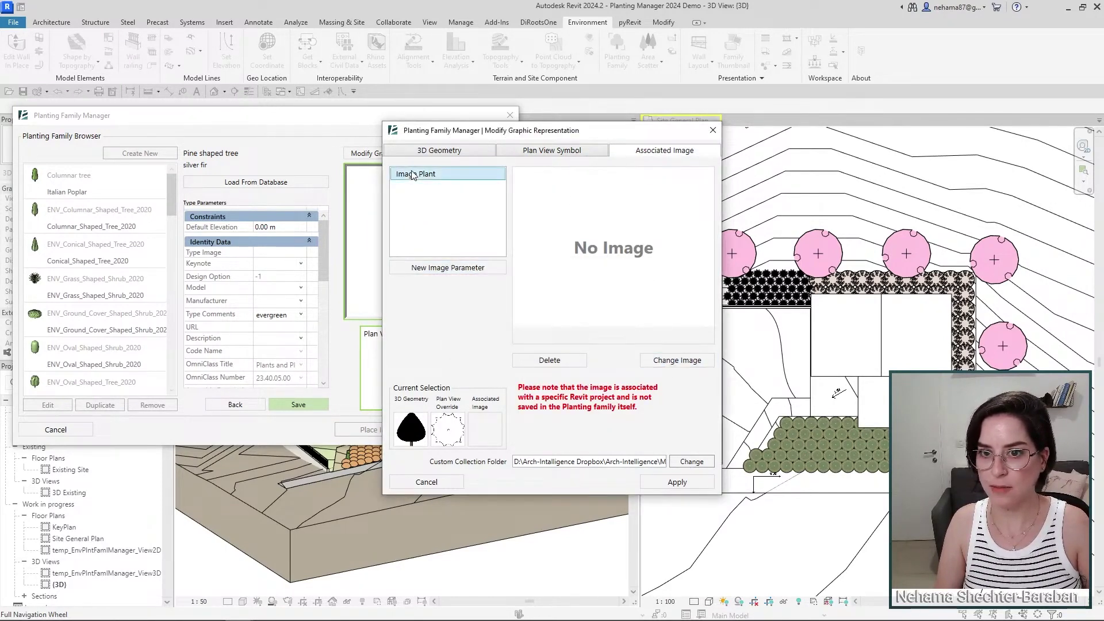
pyautogui.click(678, 360)
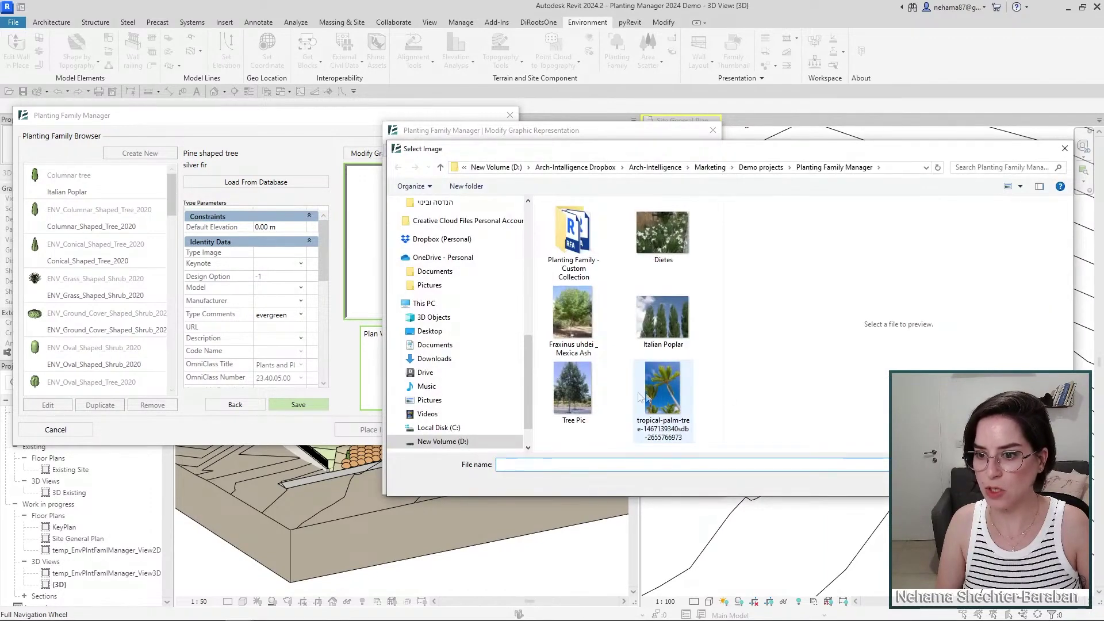
pyautogui.click(978, 487)
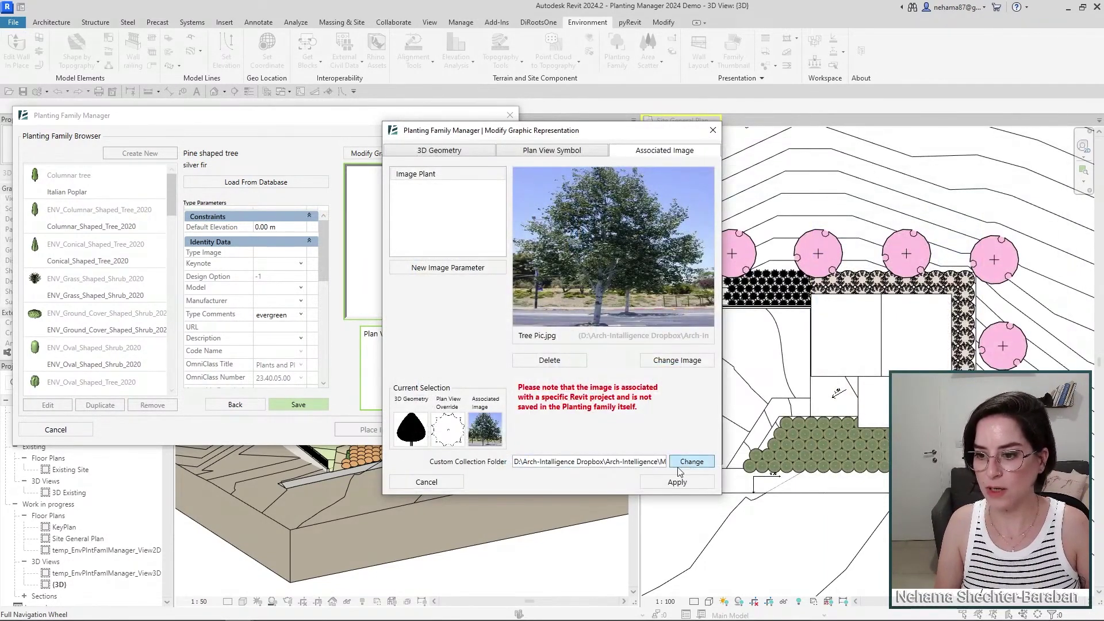
pyautogui.click(673, 486)
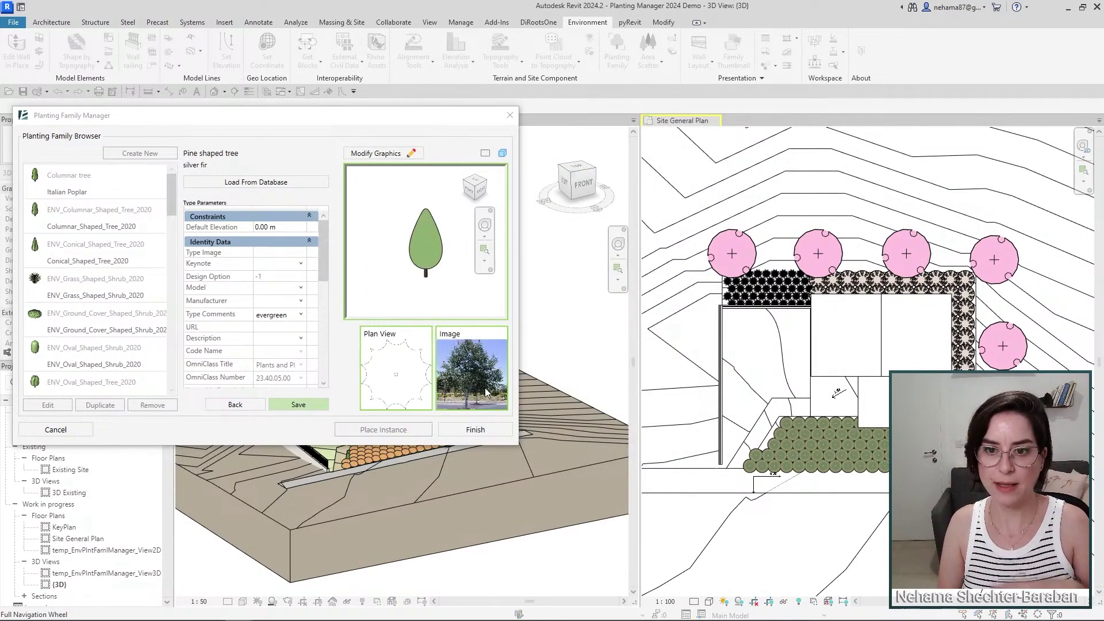
# Reopen the graphic representation settings to review the plan view symbol and symbol size options, leaving them as they are.
pyautogui.click(370, 155)
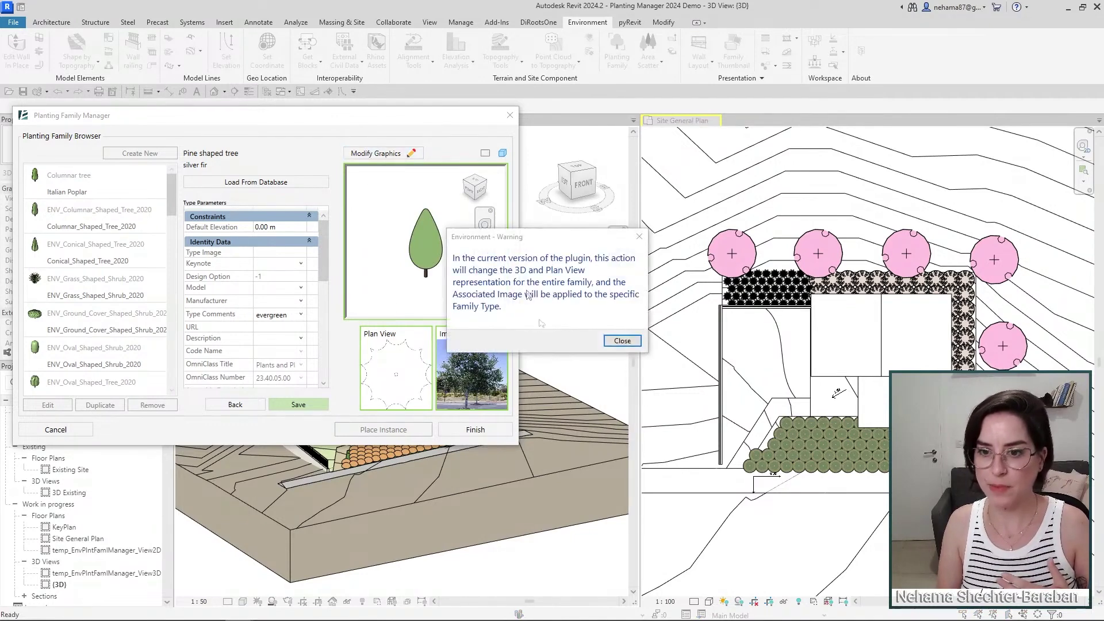
pyautogui.click(622, 341)
pyautogui.click(546, 151)
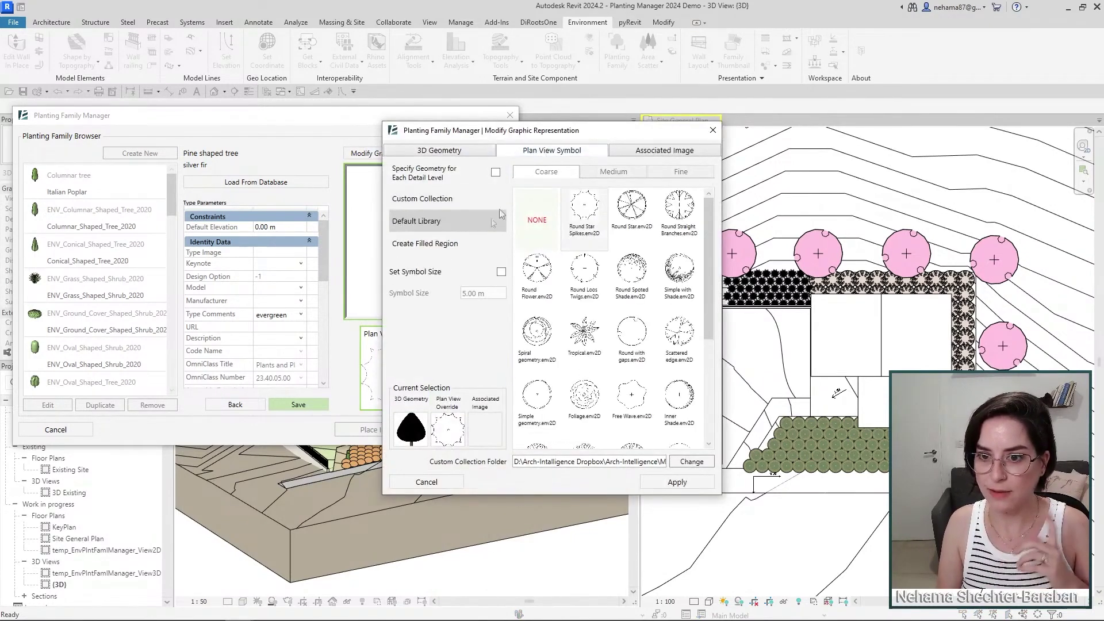
pyautogui.click(690, 483)
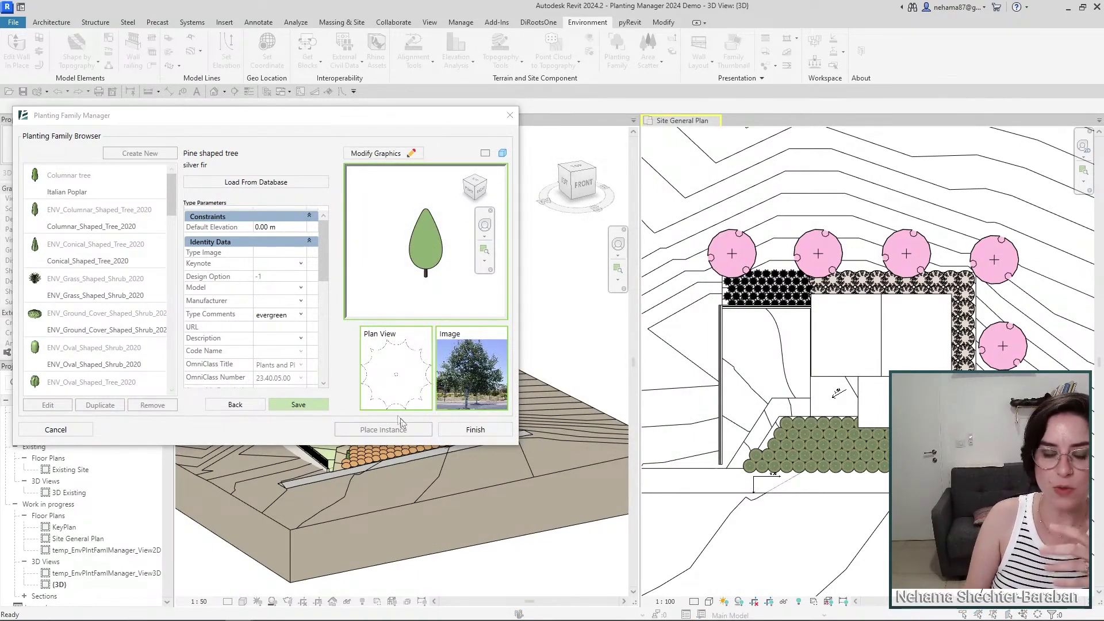
# Review the silver fir type's identity, symbol size and dimension parameters, and save the Pine shaped tree family.
pyautogui.scroll(-8, 276, 265)
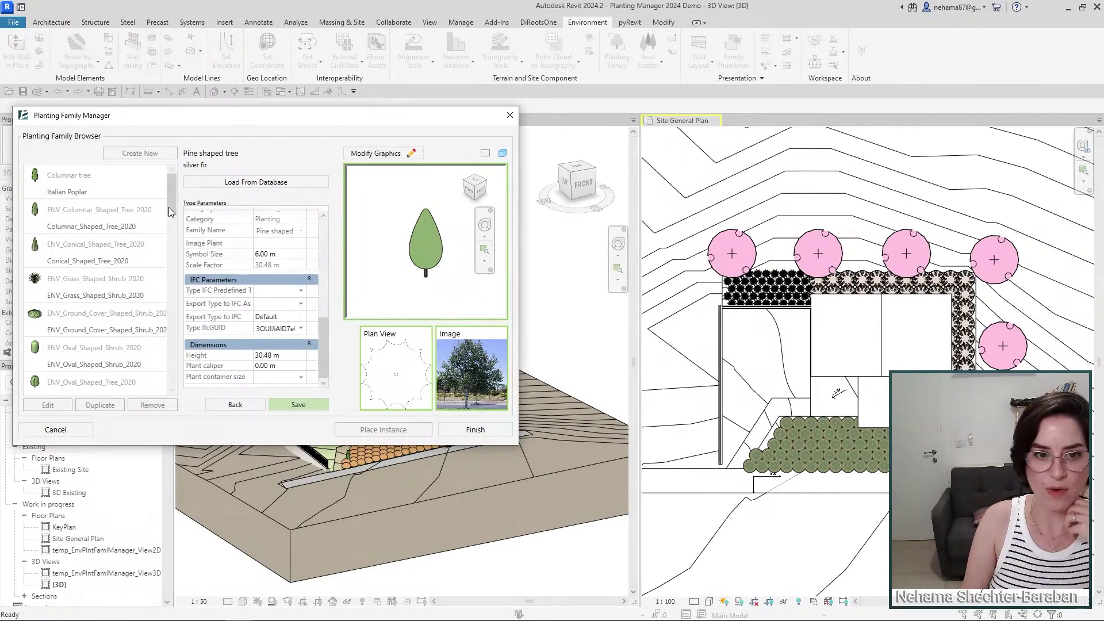
pyautogui.click(304, 405)
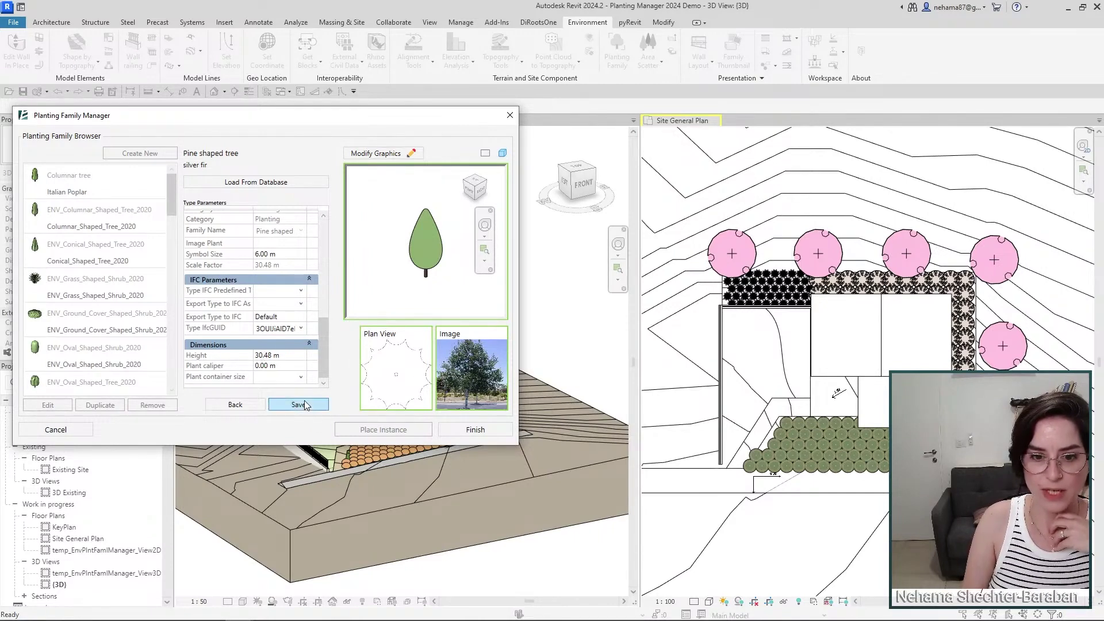
pyautogui.moveTo(326, 356); pyautogui.dragTo(326, 310)
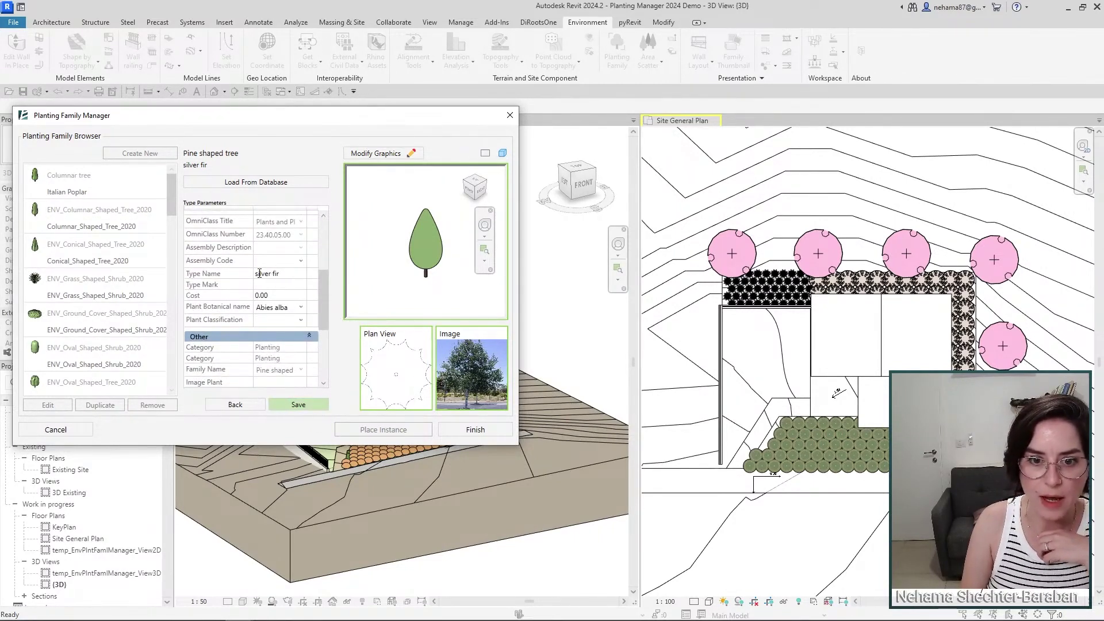
pyautogui.moveTo(327, 281); pyautogui.dragTo(326, 247)
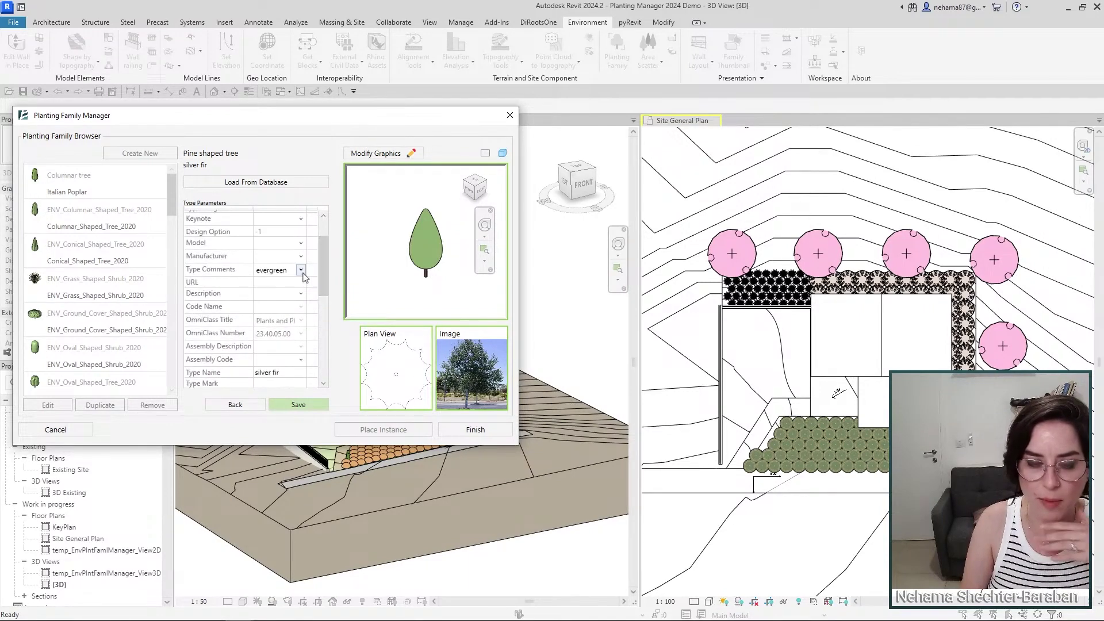
pyautogui.moveTo(322, 250); pyautogui.dragTo(312, 220)
pyautogui.scroll(-10, 258, 288)
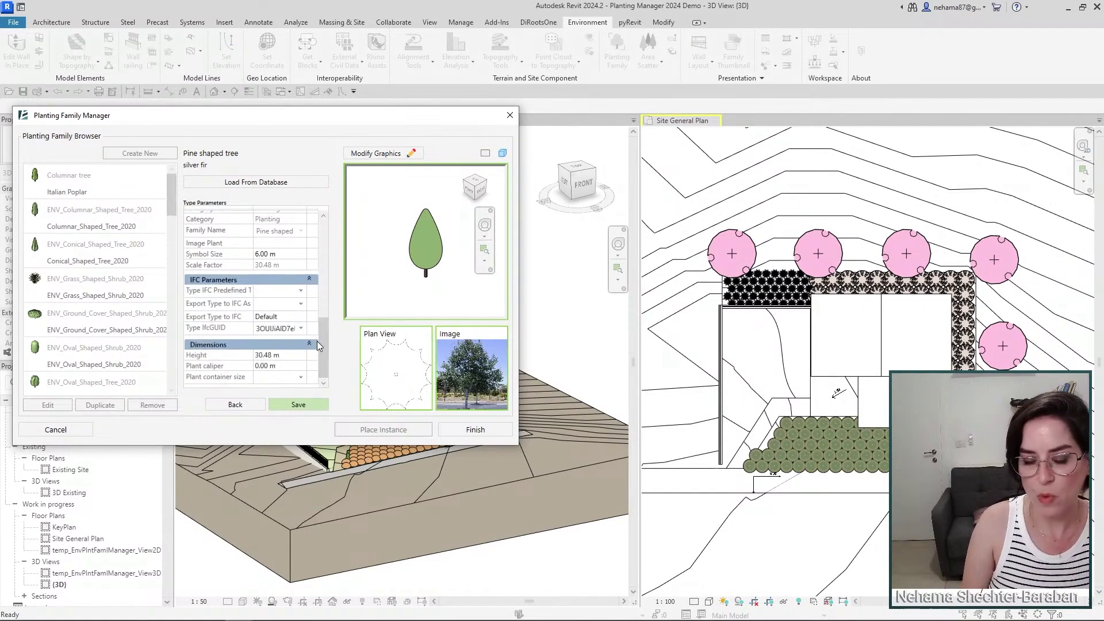
pyautogui.click(298, 406)
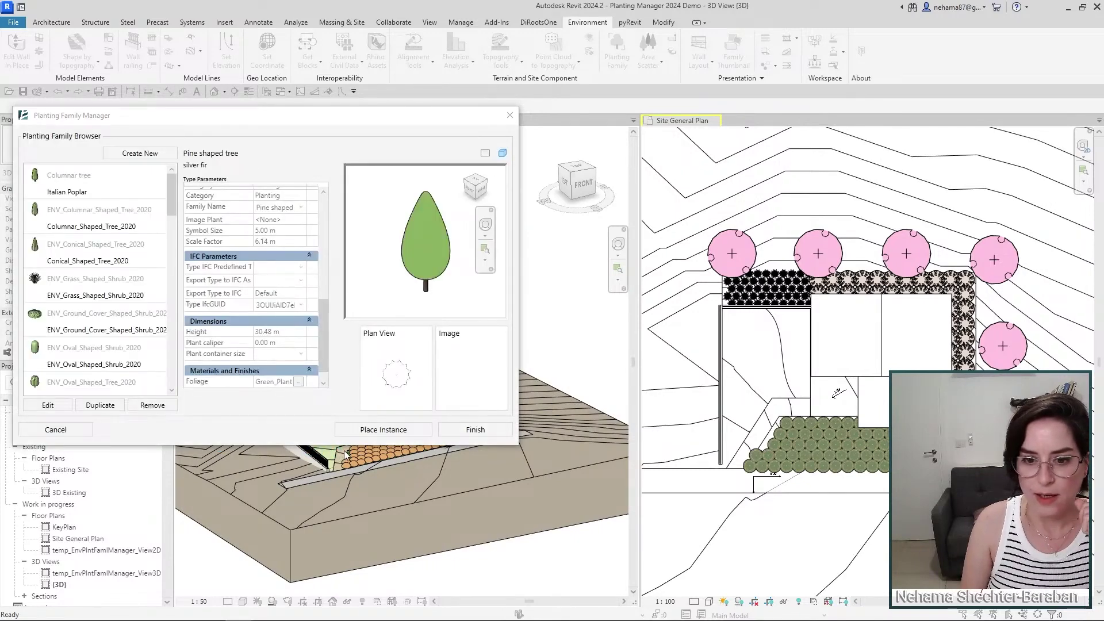
# Compare the symbol size, height and previews of the balsam fir, fraser fir and silver fir types under Pine shaped tree.
pyautogui.scroll(-15, 163, 382)
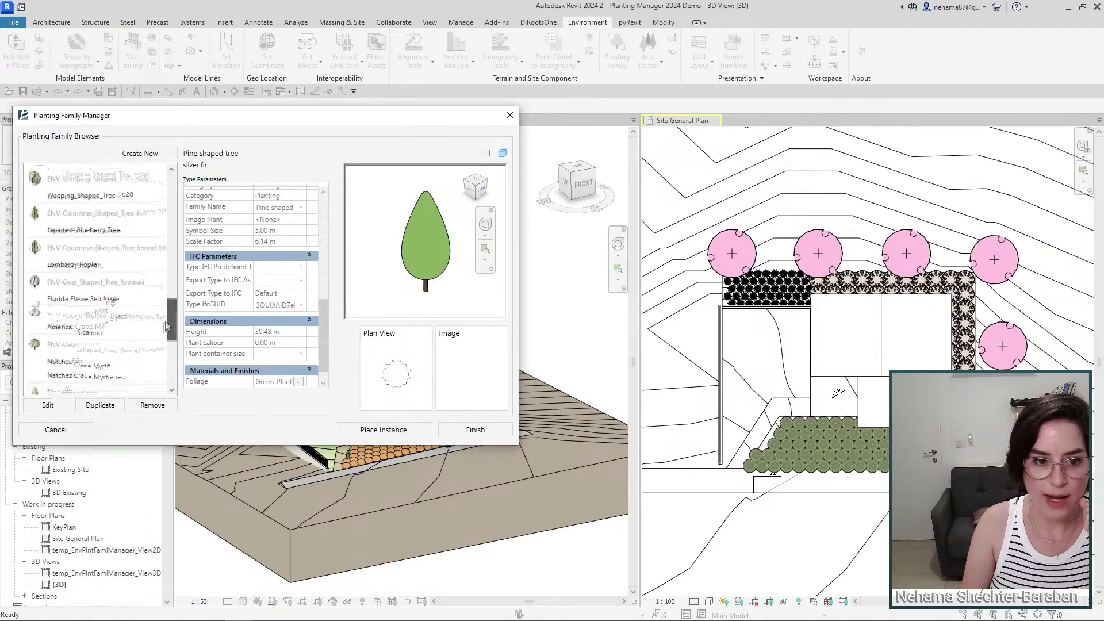
pyautogui.scroll(4, 144, 357)
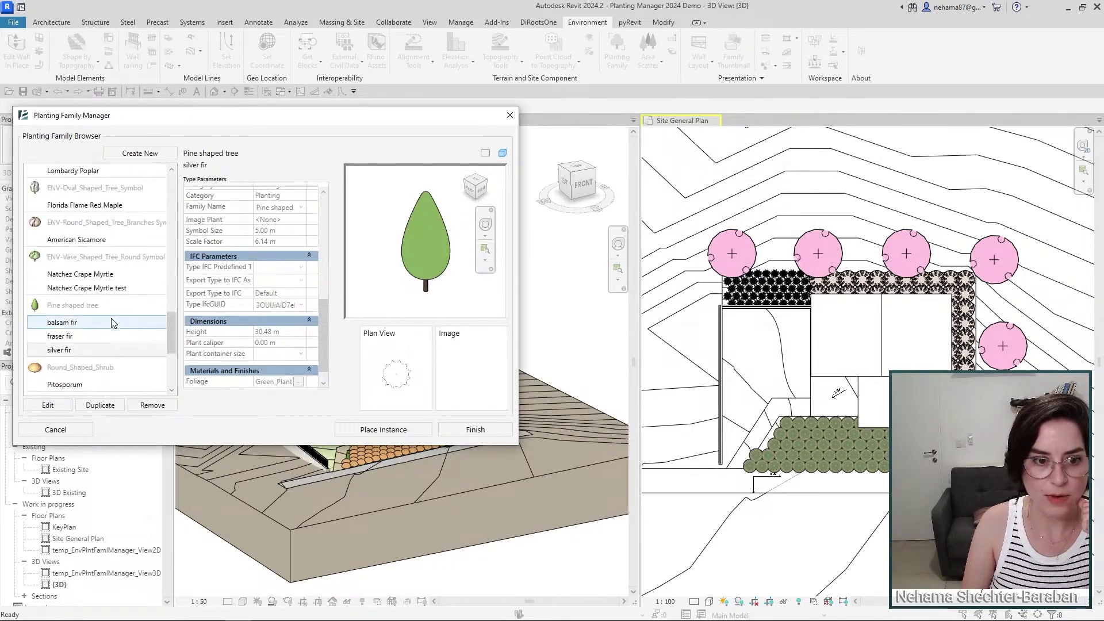
pyautogui.click(65, 323)
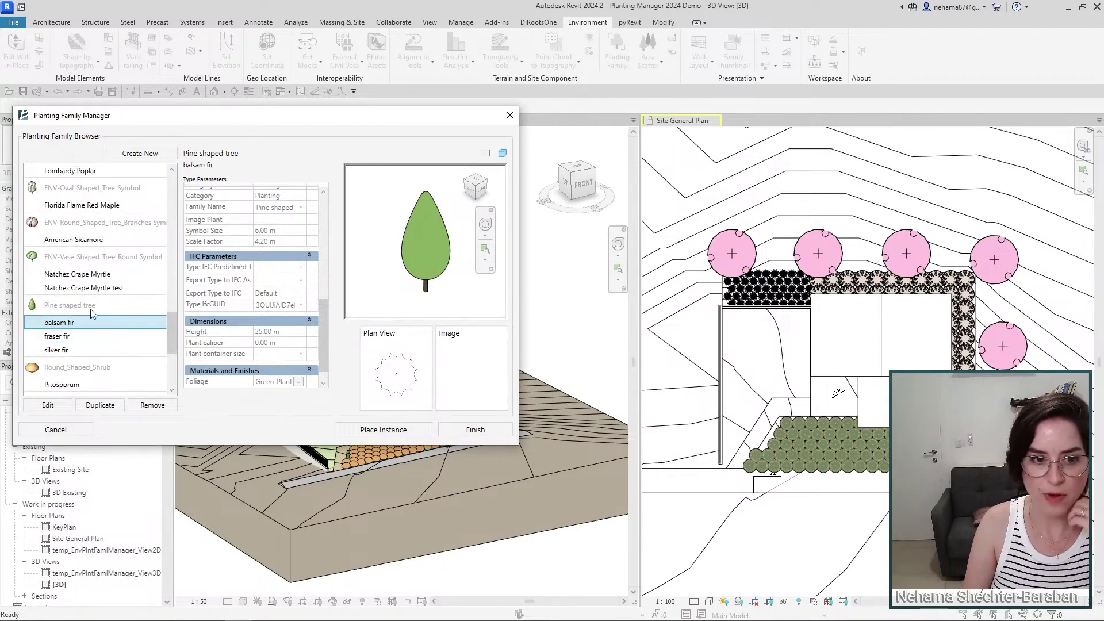
pyautogui.click(75, 349)
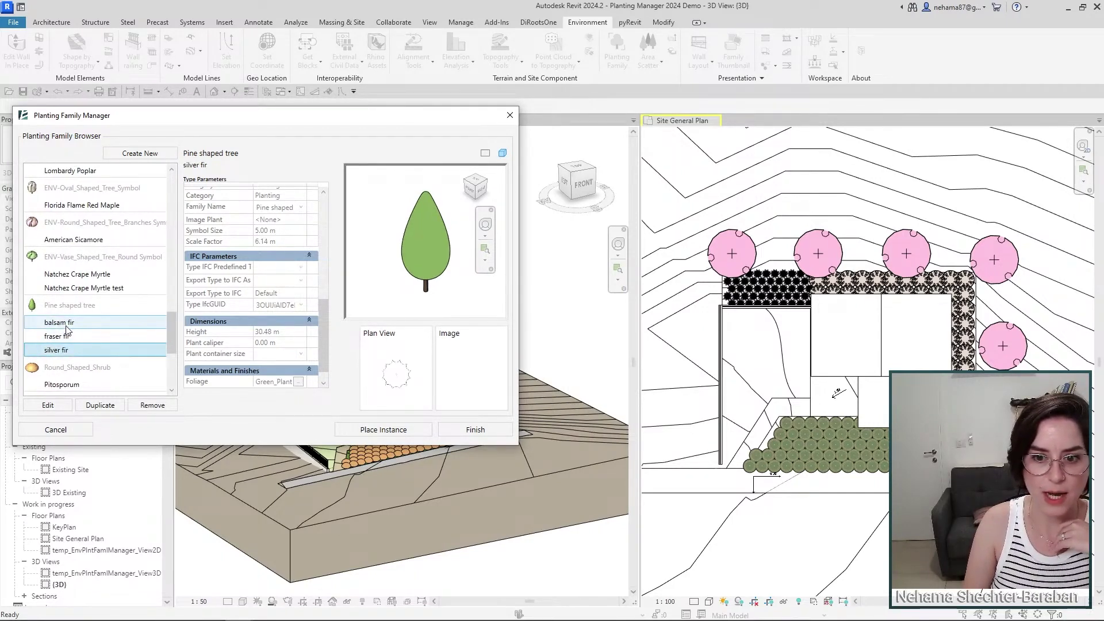
pyautogui.click(66, 325)
pyautogui.click(67, 343)
pyautogui.click(67, 352)
# Place three silver fir instances in a row along the front of the site in the 3D view.
pyautogui.click(391, 432)
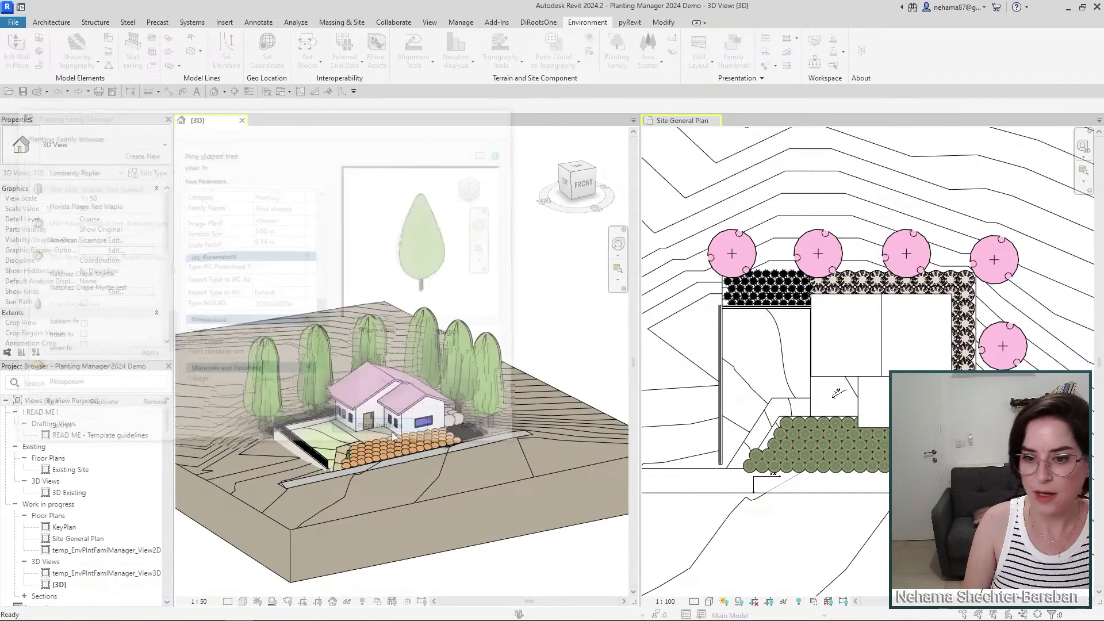
pyautogui.click(347, 495)
pyautogui.click(438, 473)
pyautogui.click(526, 453)
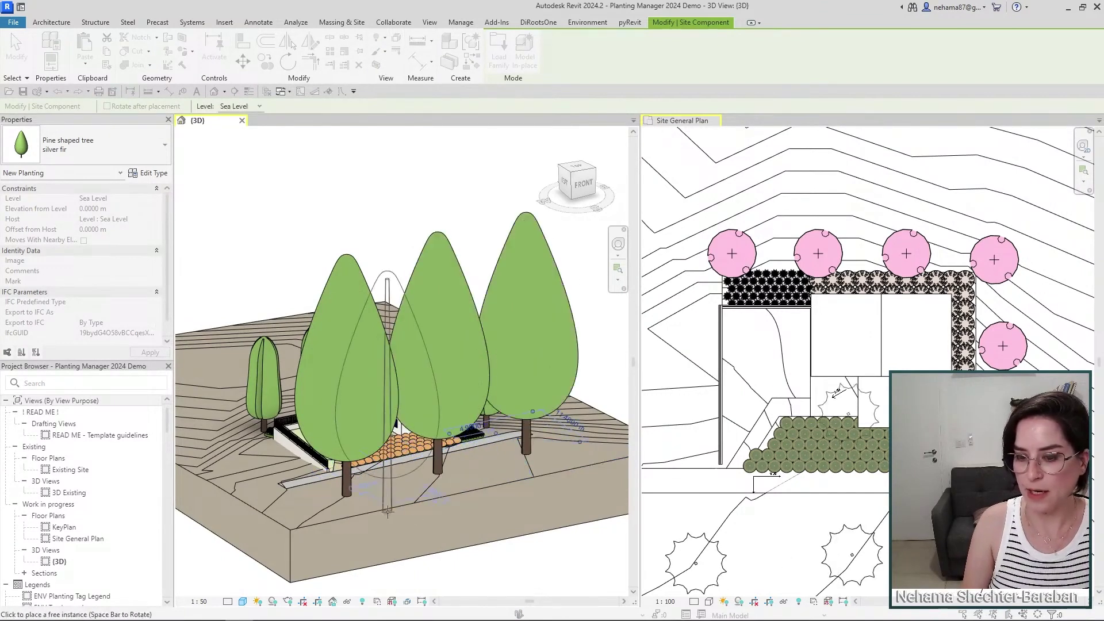
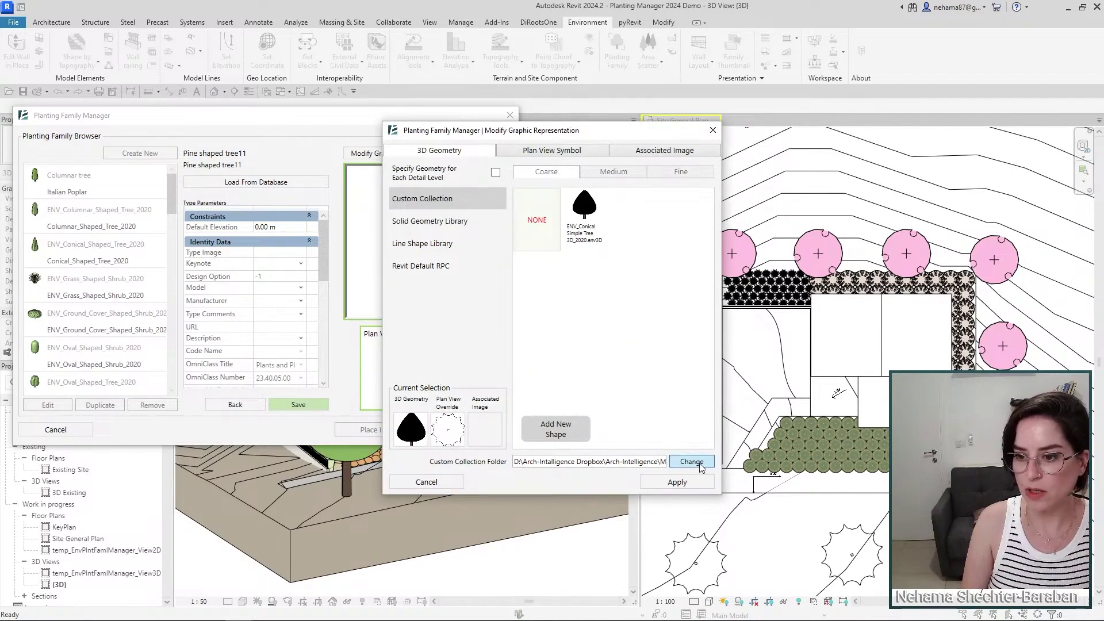
# Set the custom collection folder to Planting Family - Custom Collection for the Pine shaped tree11 graphics.
pyautogui.click(692, 462)
pyautogui.doubleClick(201, 102)
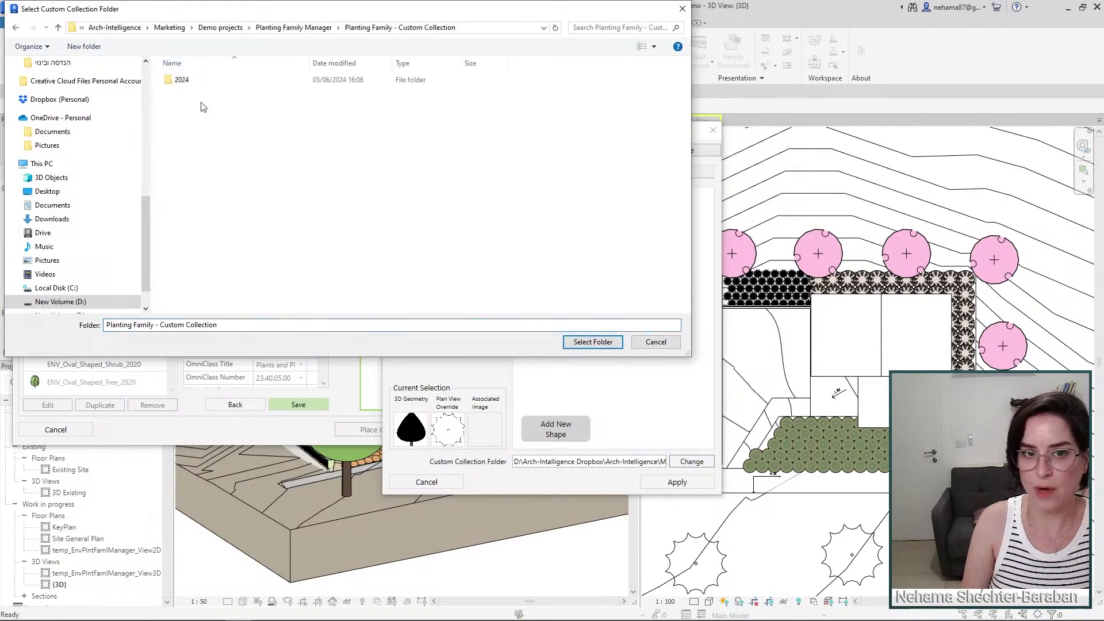
pyautogui.click(593, 341)
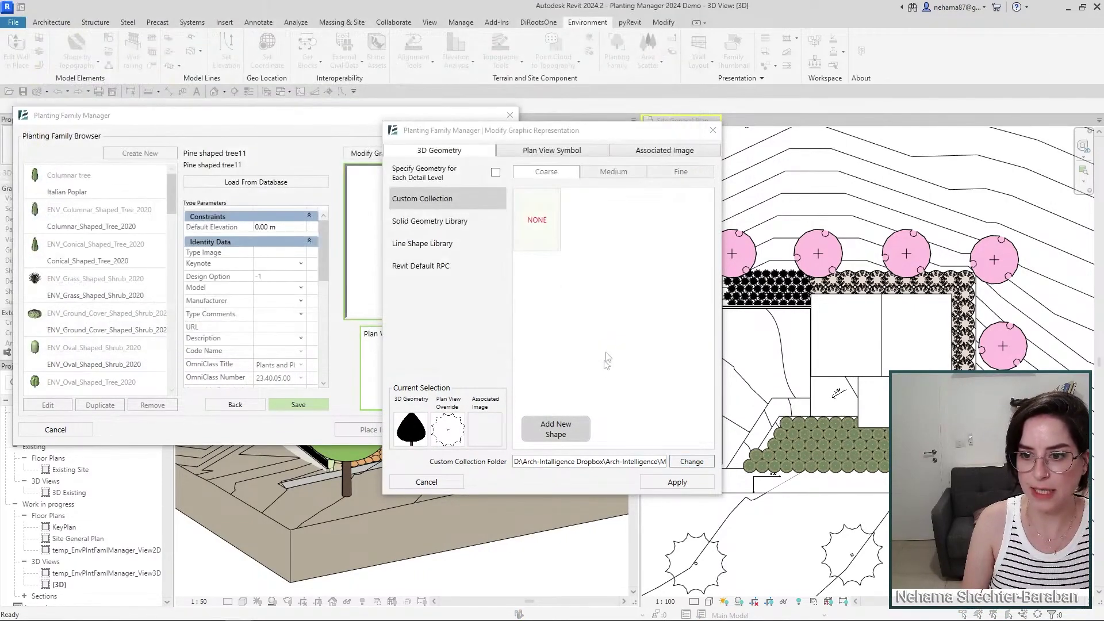
pyautogui.click(671, 465)
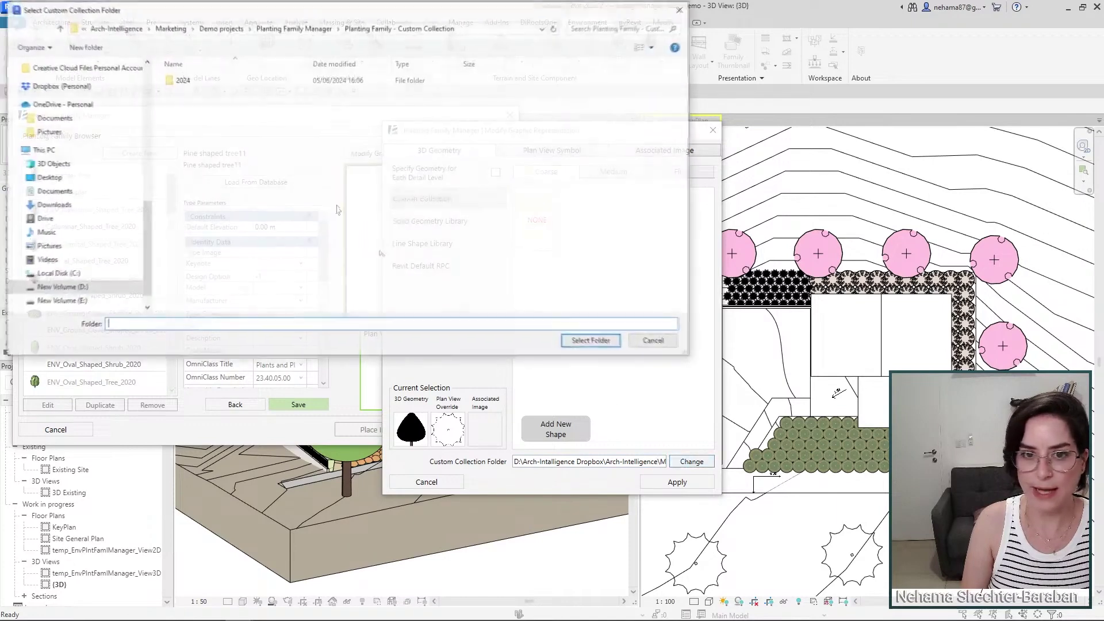
pyautogui.click(361, 27)
pyautogui.click(217, 127)
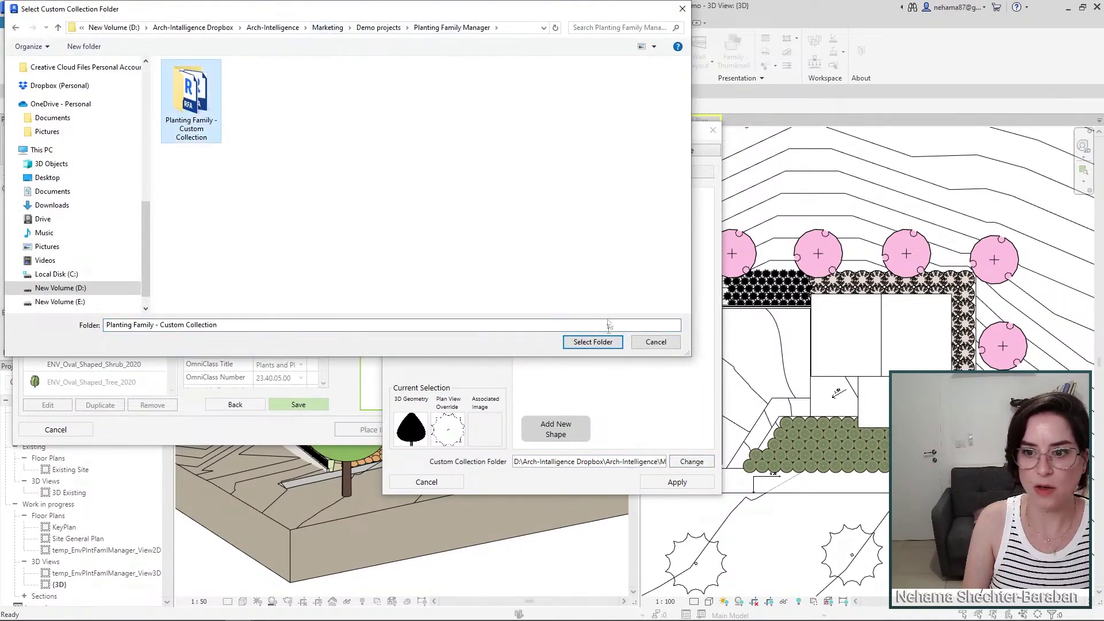
pyautogui.click(593, 342)
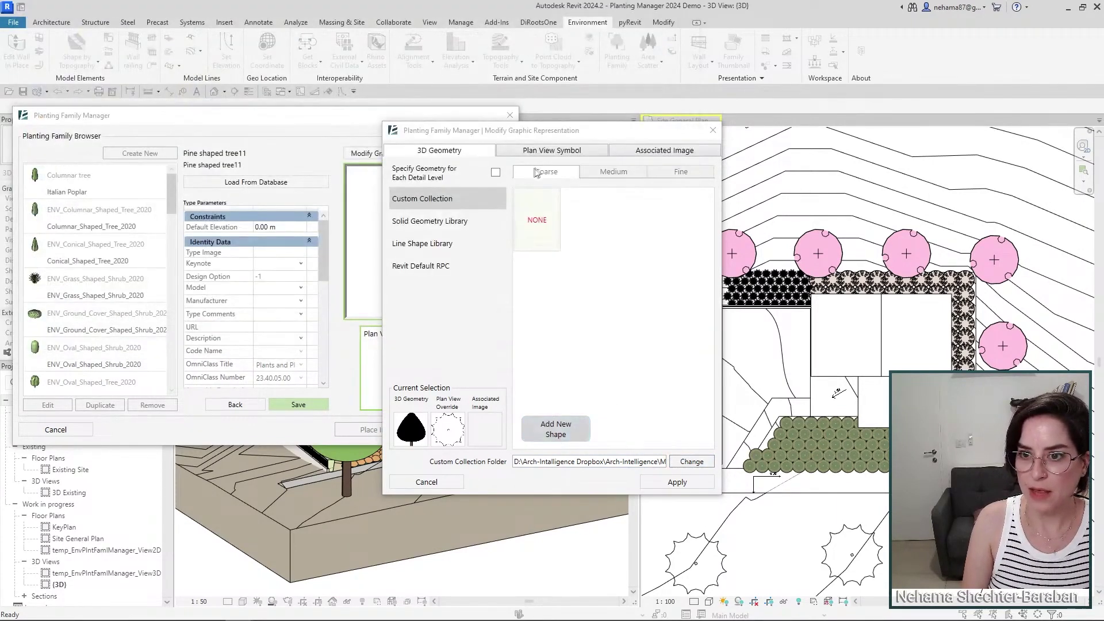
# Add ENV_Tree Symbol_Round Lines Simple_2020 to the custom collection as the plan view symbol, importing its Coarse detail level.
pyautogui.click(550, 152)
pyautogui.click(421, 203)
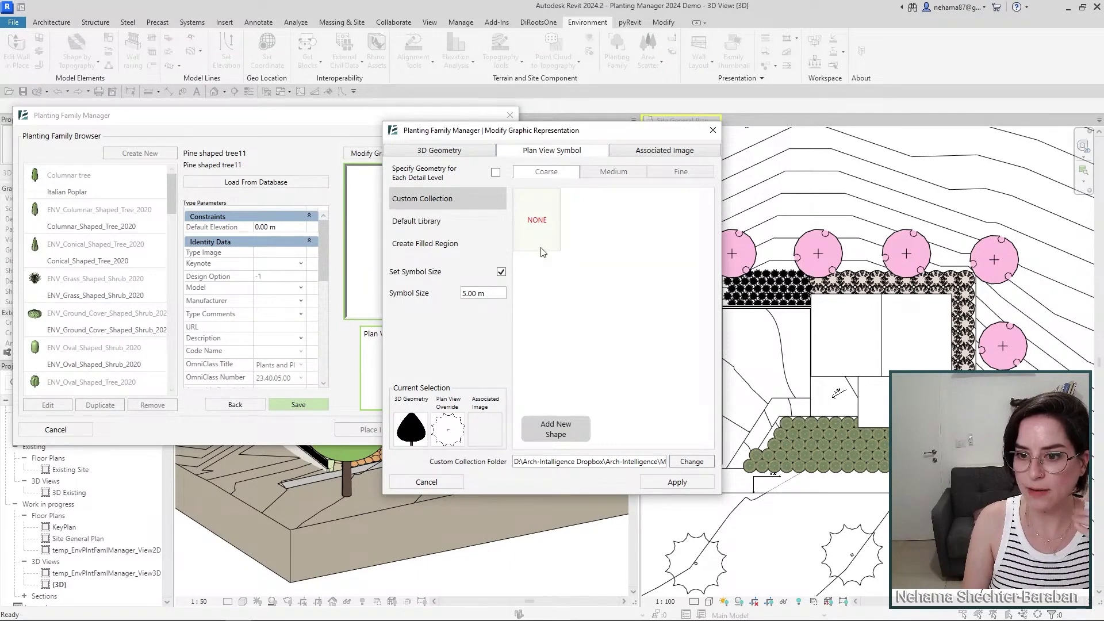
pyautogui.click(552, 430)
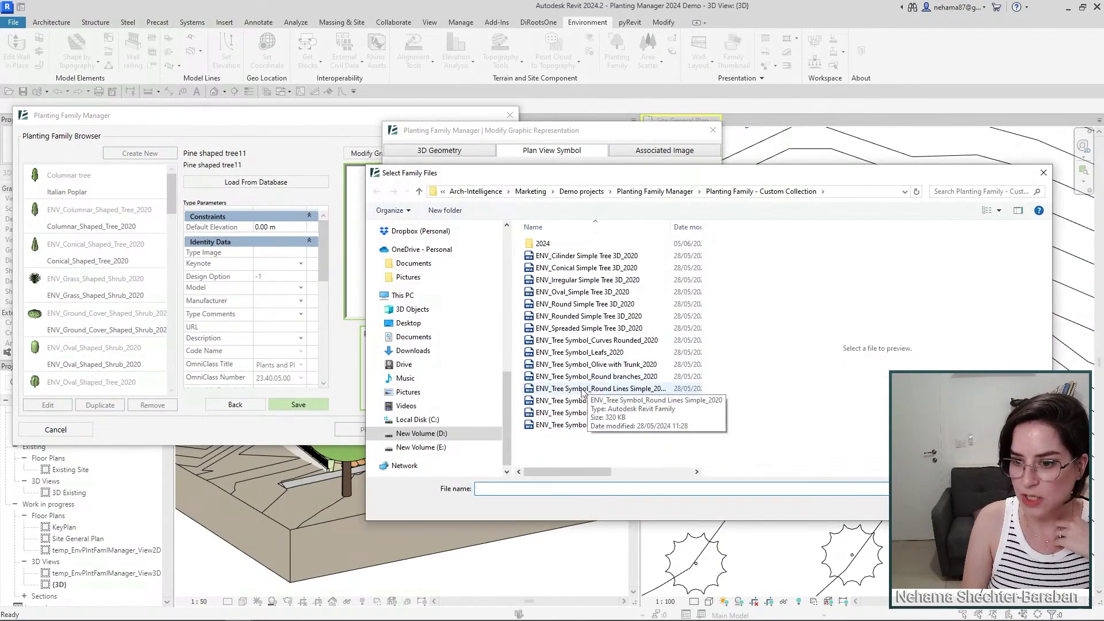
pyautogui.click(583, 389)
pyautogui.doubleClick(583, 389)
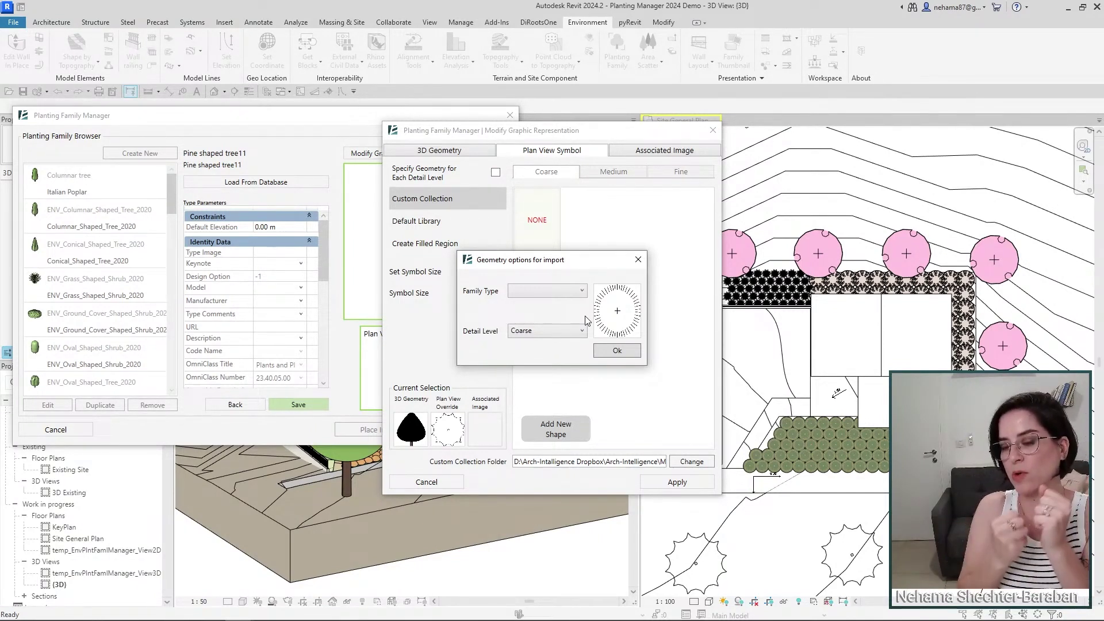
pyautogui.click(631, 350)
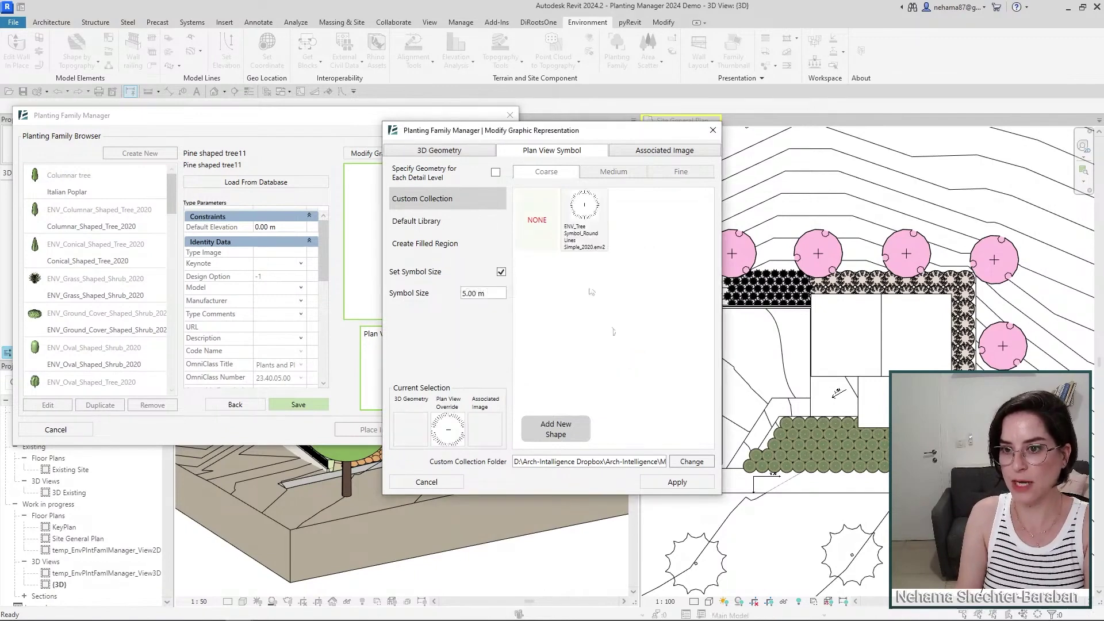
# Add ENV_Conical Simple Tree 3D_2020 to the custom collection as the 3D geometry, apply the graphics and finish the family.
pyautogui.click(458, 153)
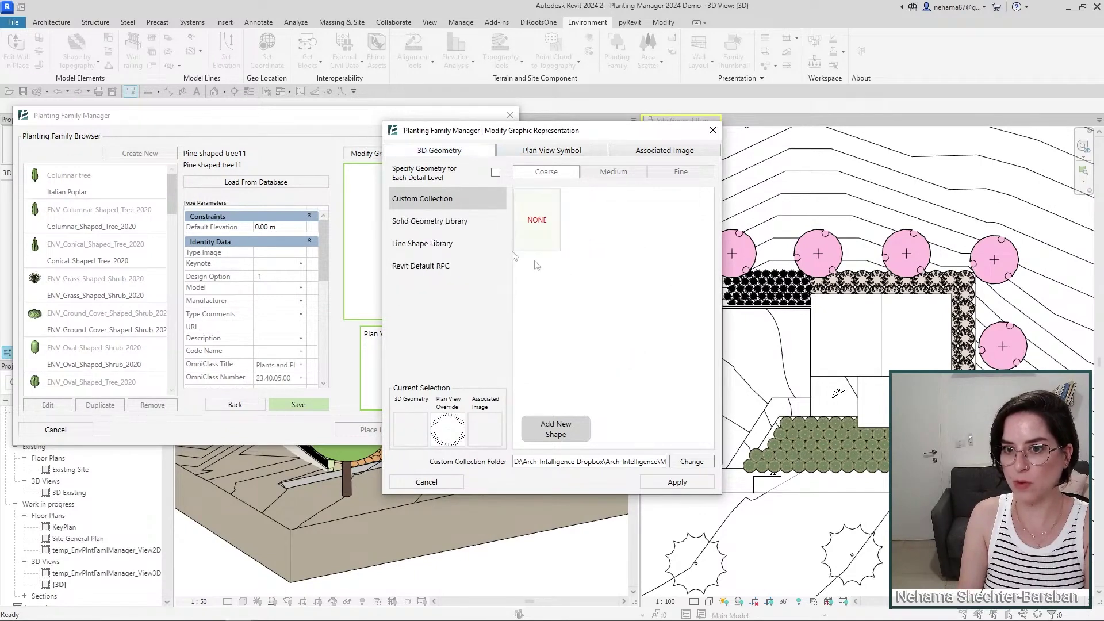
pyautogui.click(553, 429)
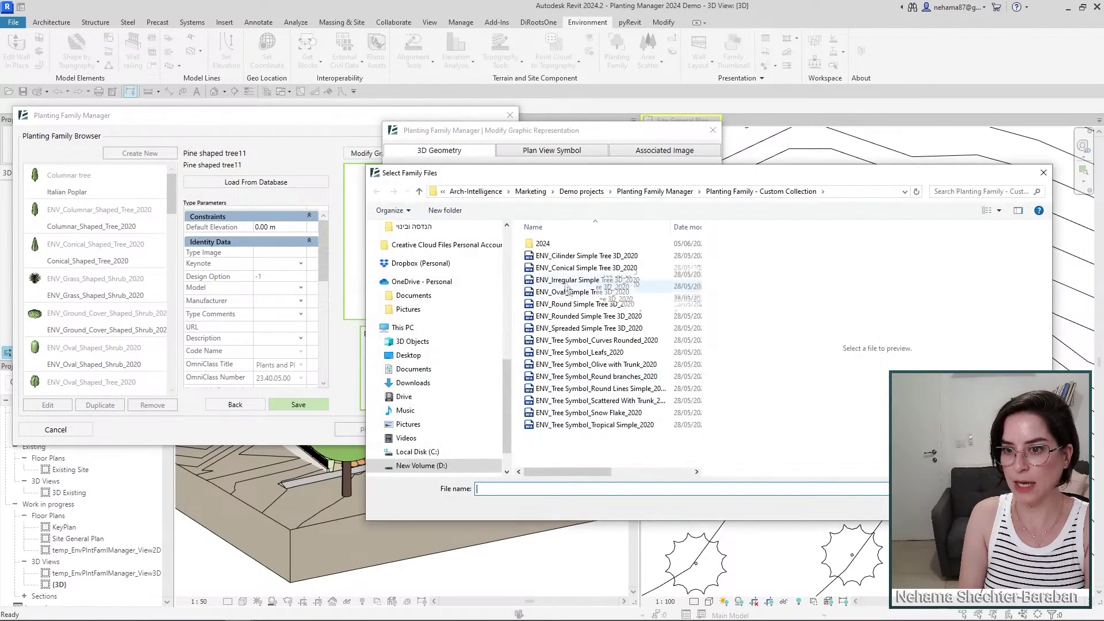
pyautogui.doubleClick(592, 268)
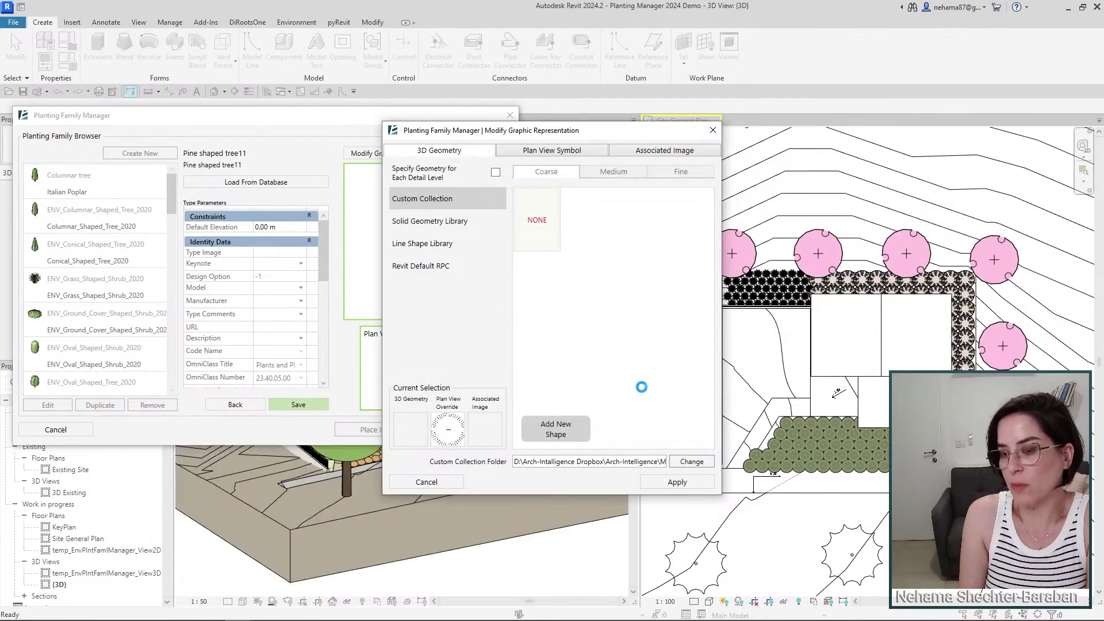
pyautogui.click(622, 348)
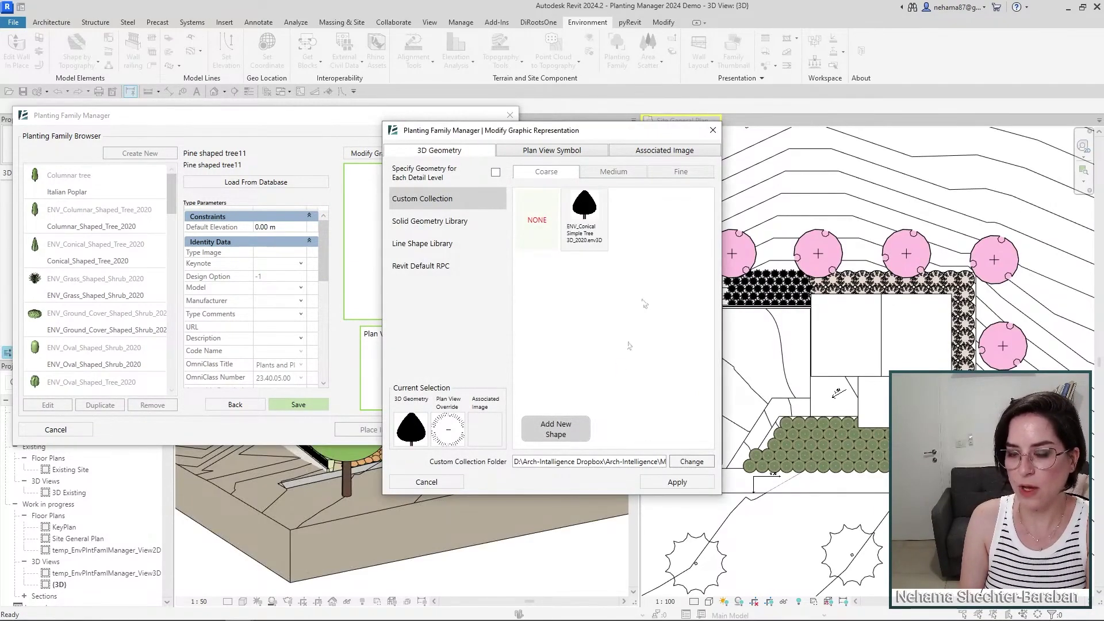
pyautogui.moveTo(582, 238)
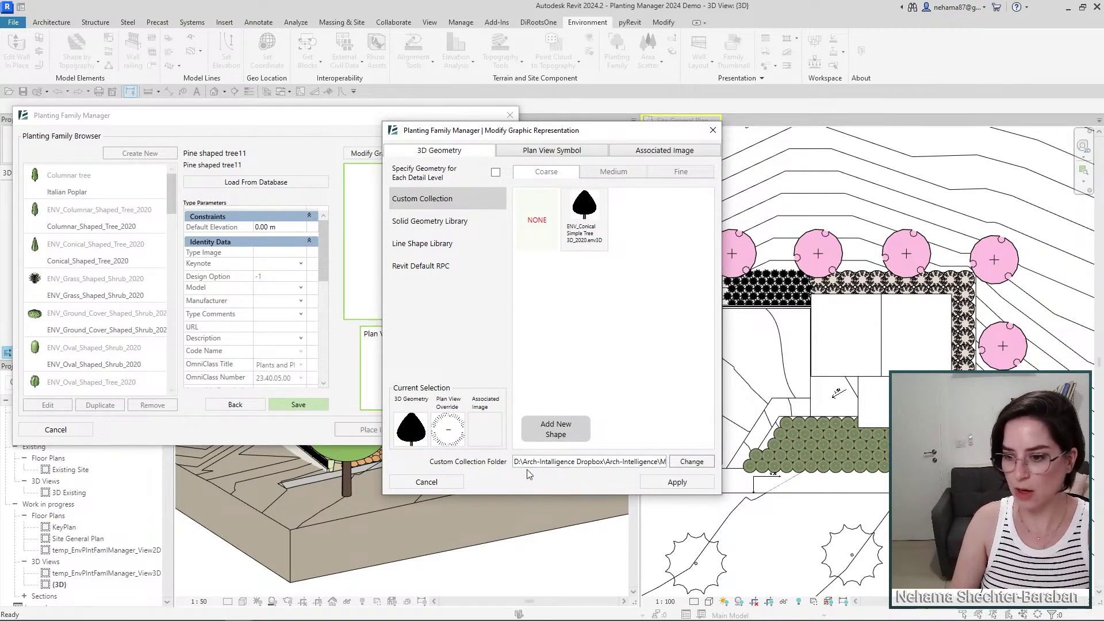
pyautogui.click(670, 483)
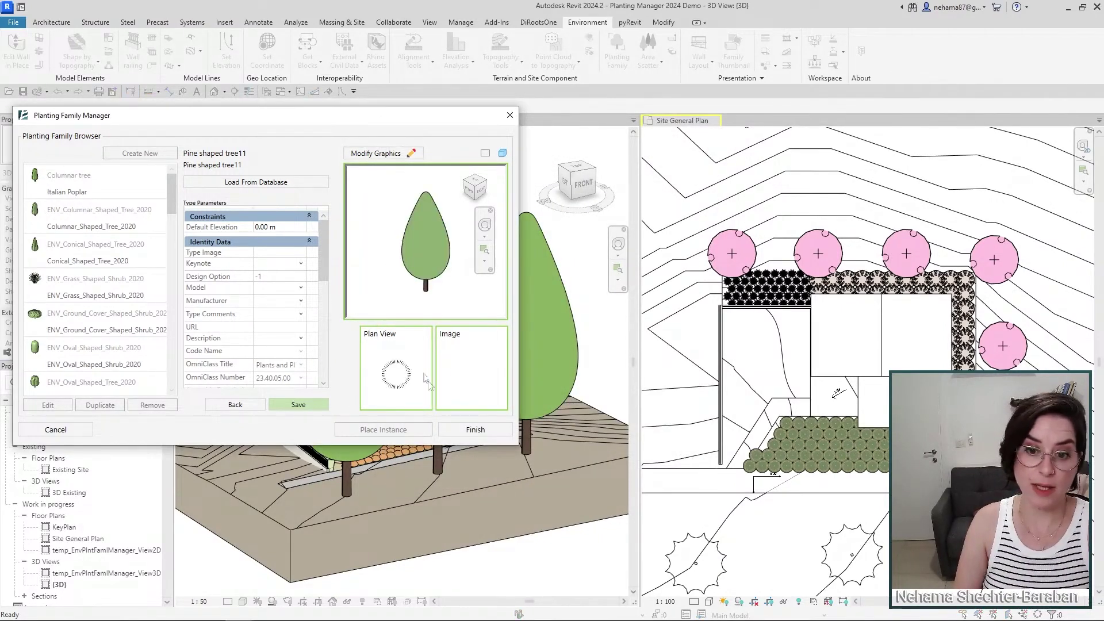
pyautogui.click(493, 427)
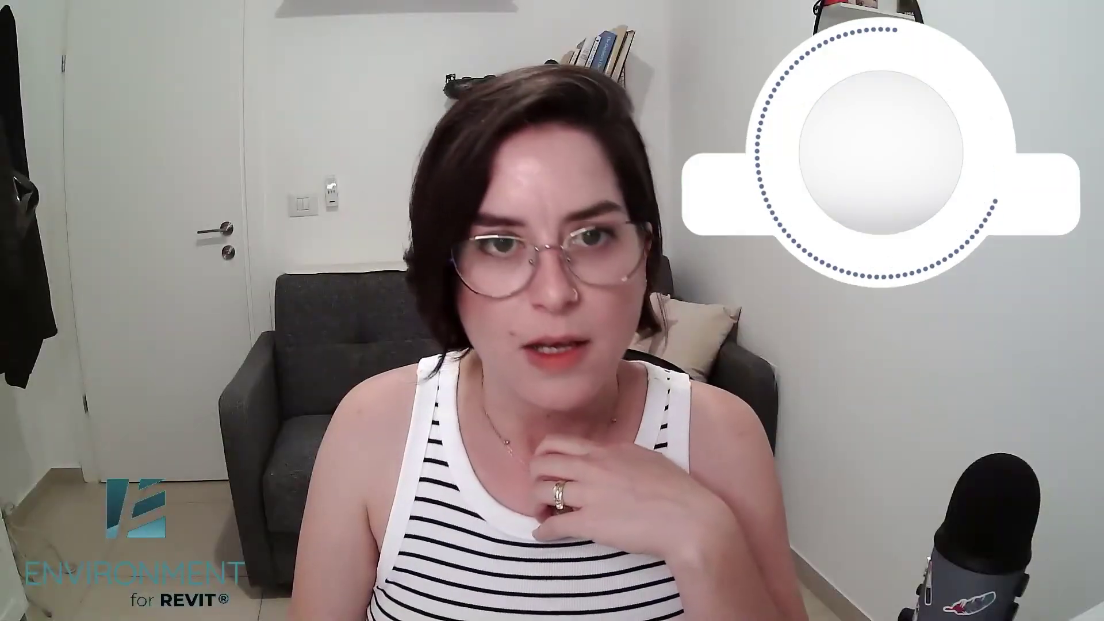